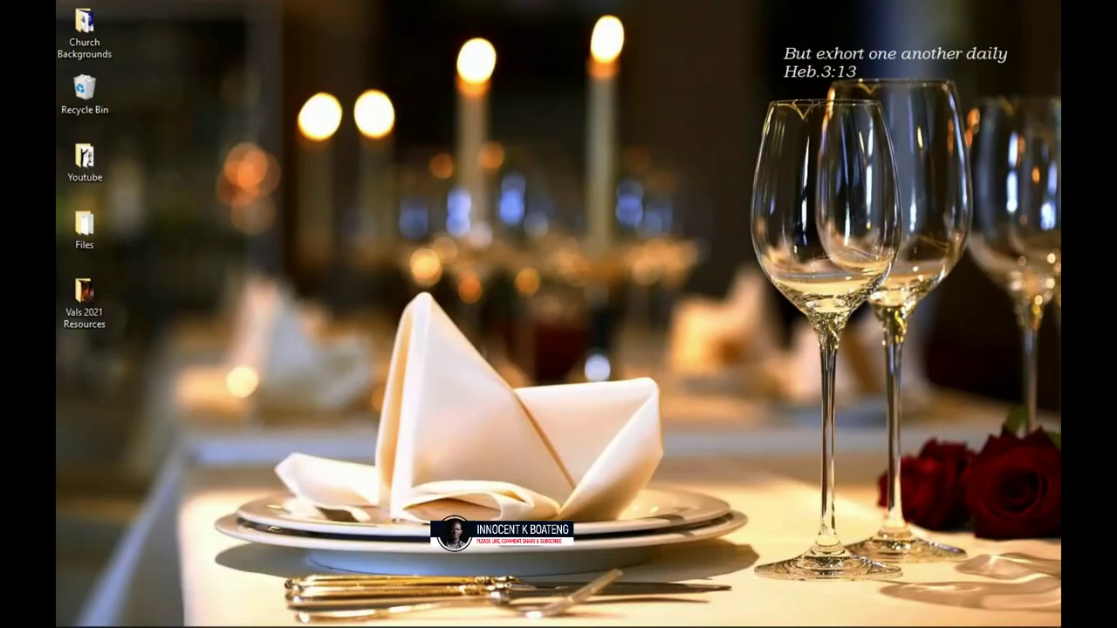
Bring up the Vals 2021 Resources folder holding the four flyer images.
{"action": "left_click", "coordinate": [164, 617]}
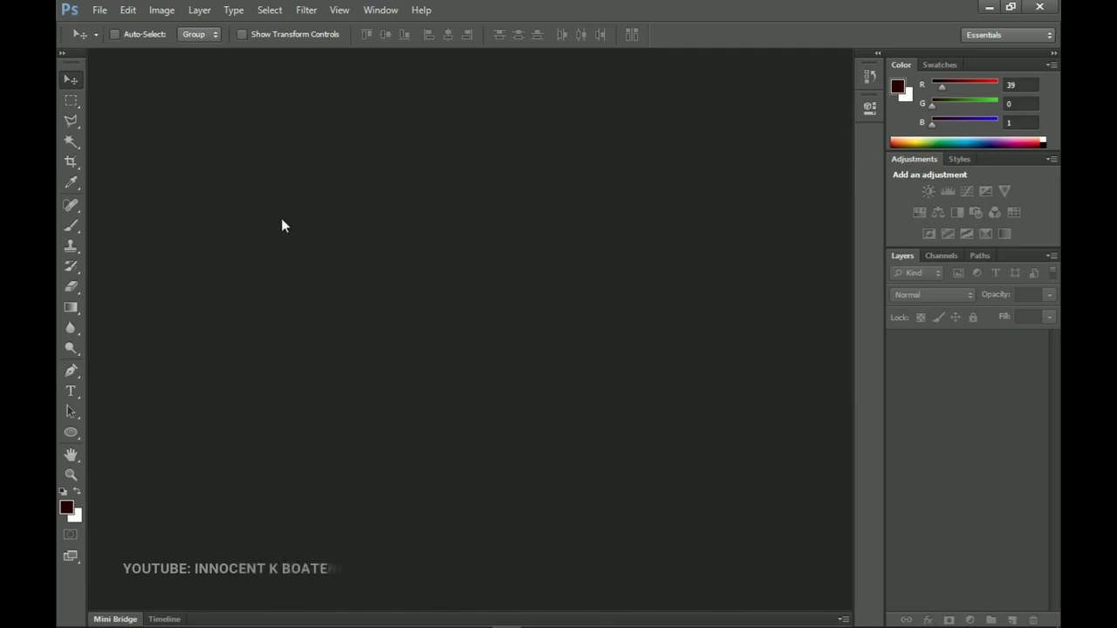
Create a new blank document from the International Paper preset at A5 size (148 × 210 mm, 300 ppi).
{"action": "left_click", "coordinate": [102, 12]}
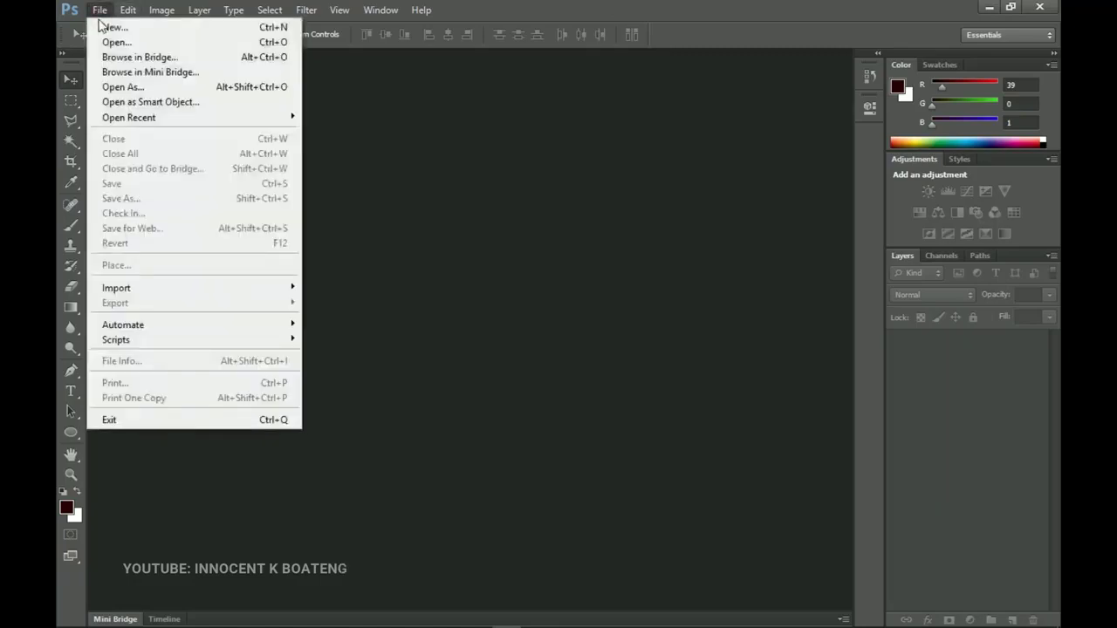
{"action": "left_click", "coordinate": [106, 28]}
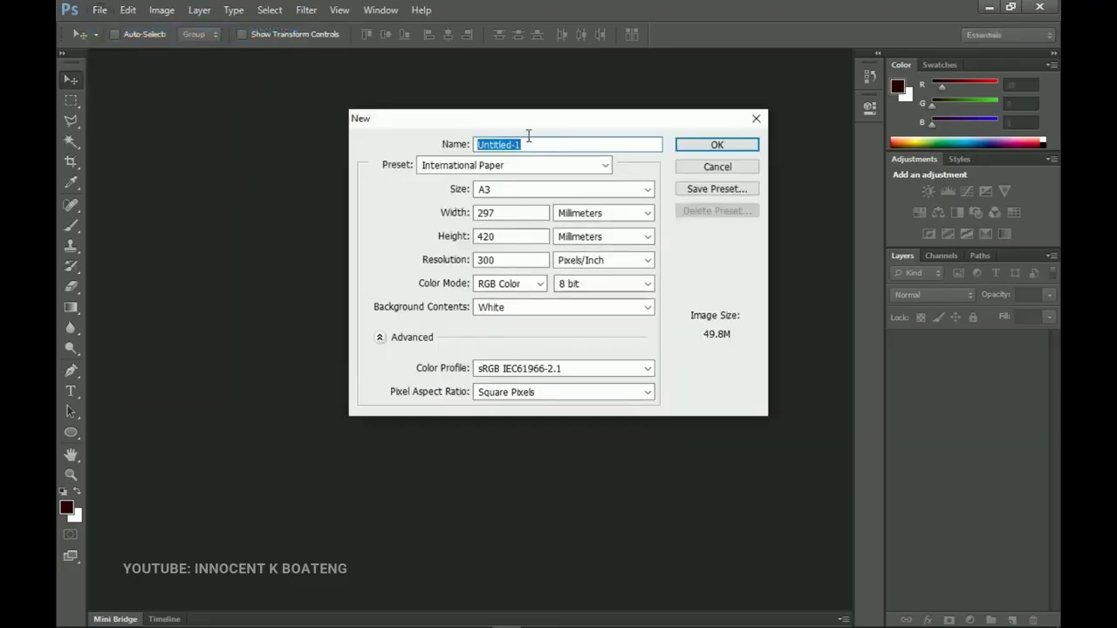
{"action": "left_click", "coordinate": [516, 165]}
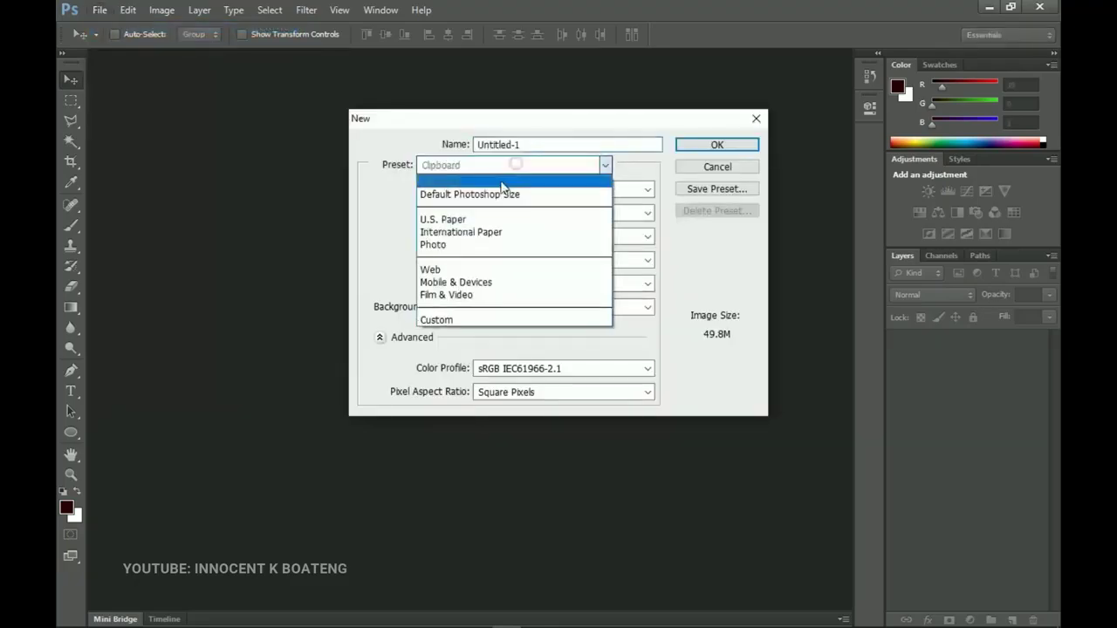
{"action": "left_click", "coordinate": [479, 232]}
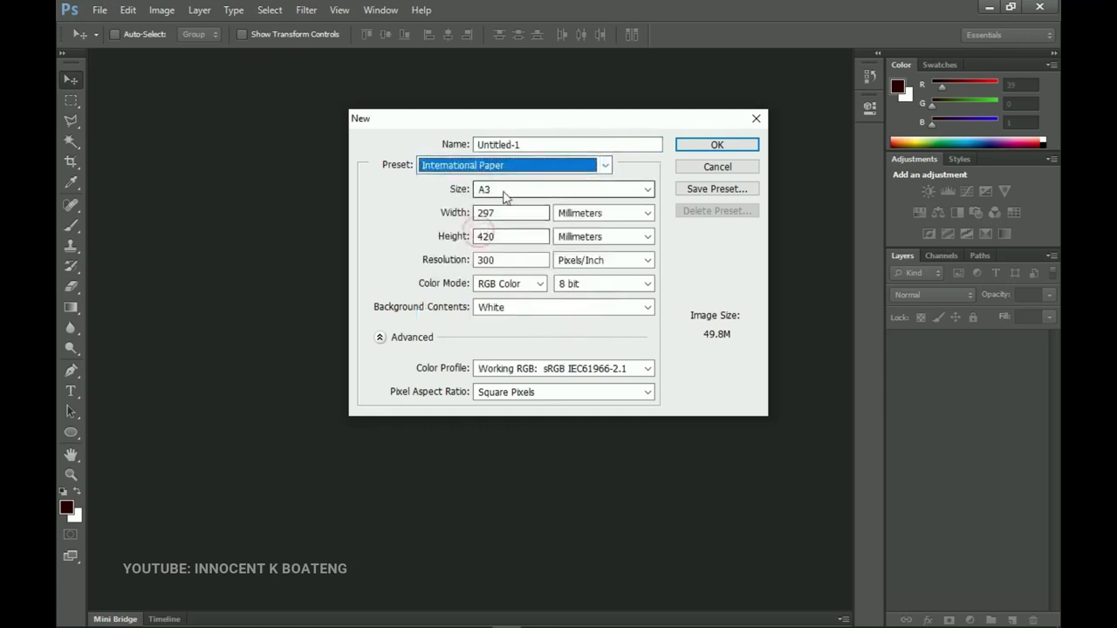
{"action": "left_click", "coordinate": [505, 192]}
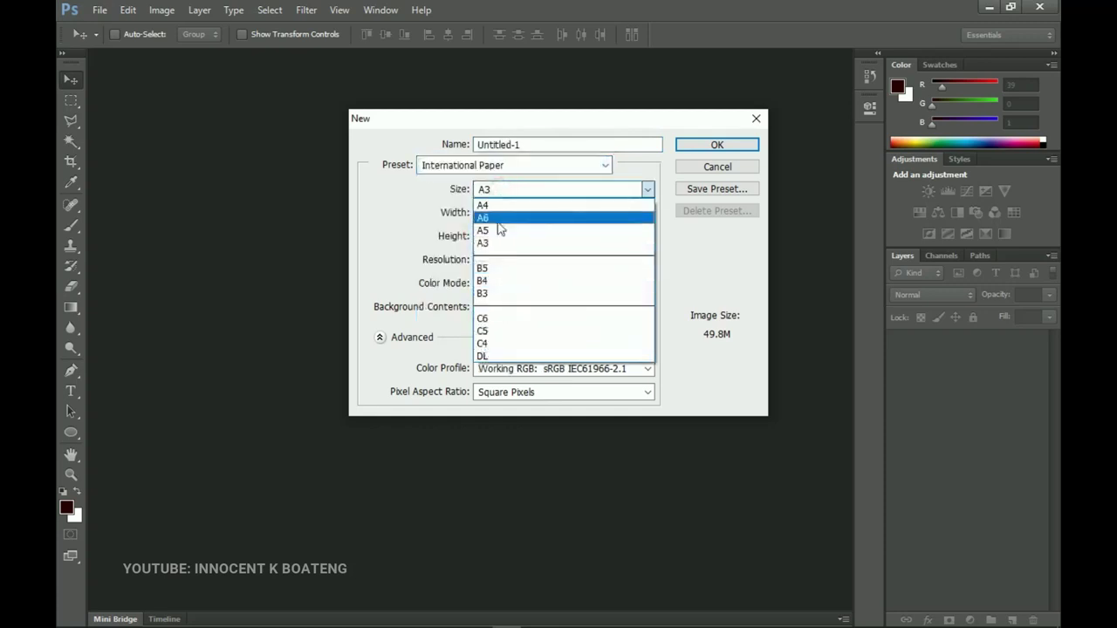
{"action": "left_click", "coordinate": [501, 230]}
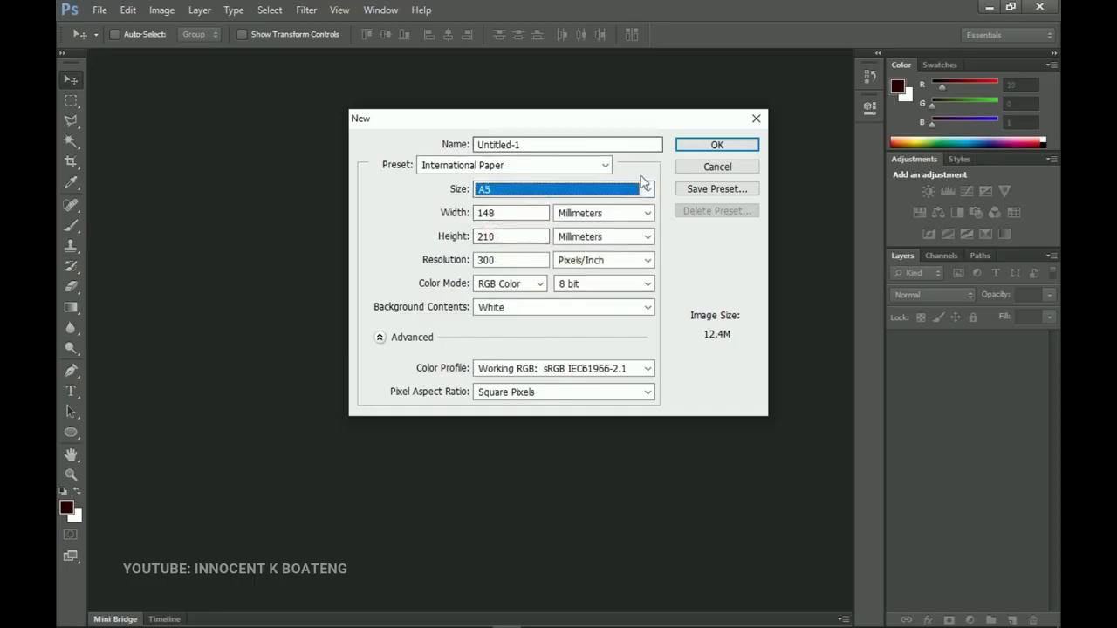
{"action": "left_click", "coordinate": [734, 145]}
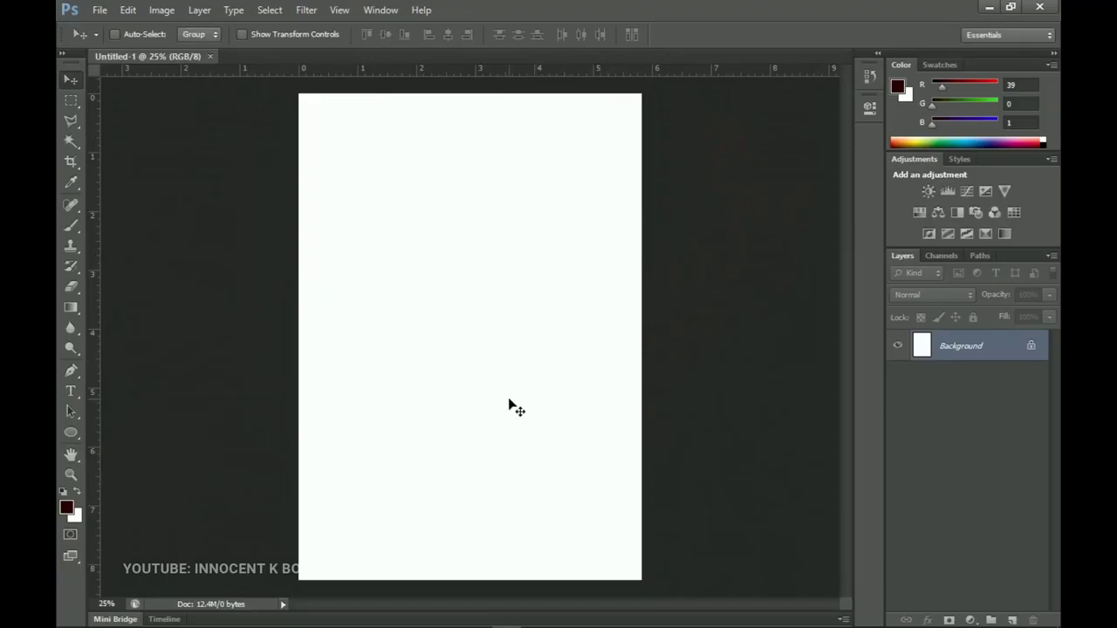
Drag the table photo 276233 from Vals 2021 Resources into the A5 document.
{"action": "left_click", "coordinate": [157, 616]}
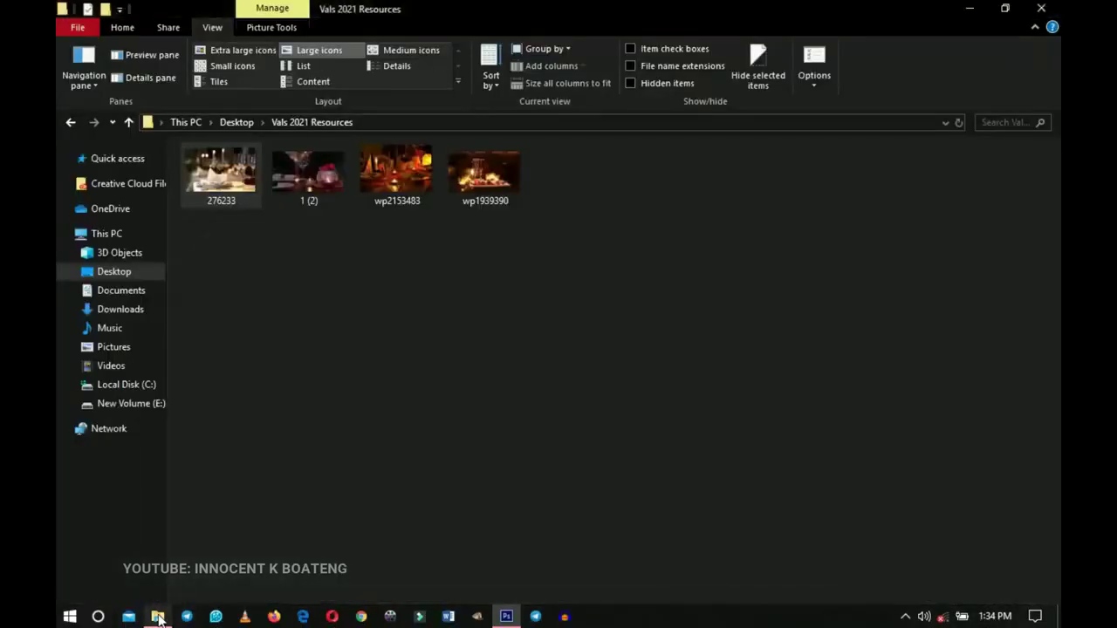
{"action": "left_click_drag", "start_coordinate": [625, 267], "coordinate": [174, 138]}
{"action": "left_click", "coordinate": [426, 391]}
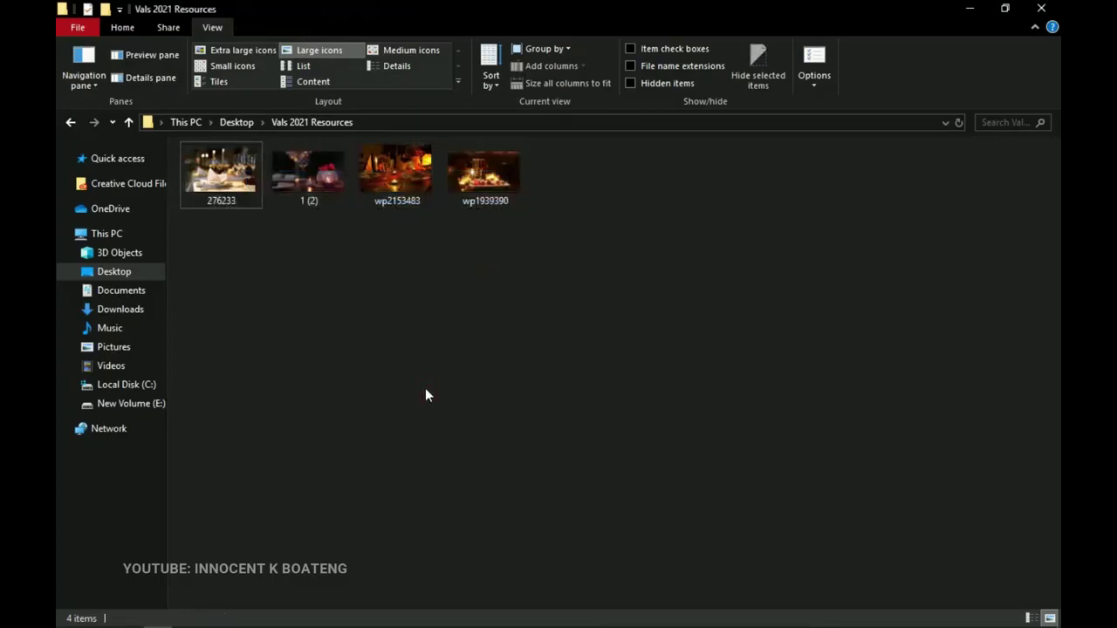
{"action": "left_click", "coordinate": [239, 204]}
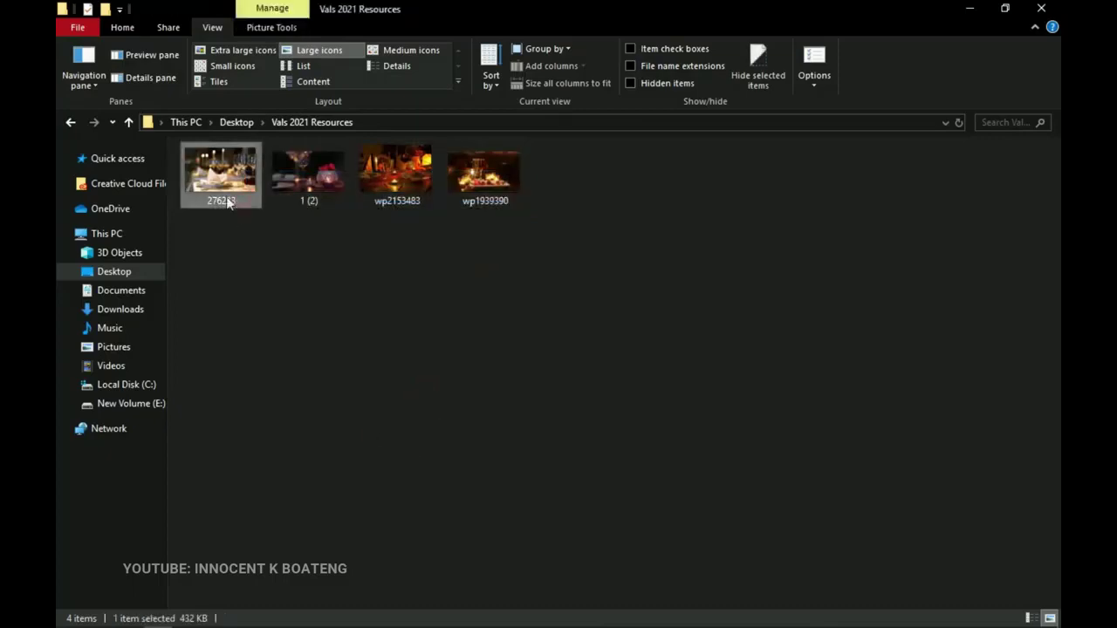
{"action": "left_click_drag", "start_coordinate": [223, 185], "coordinate": [475, 277]}
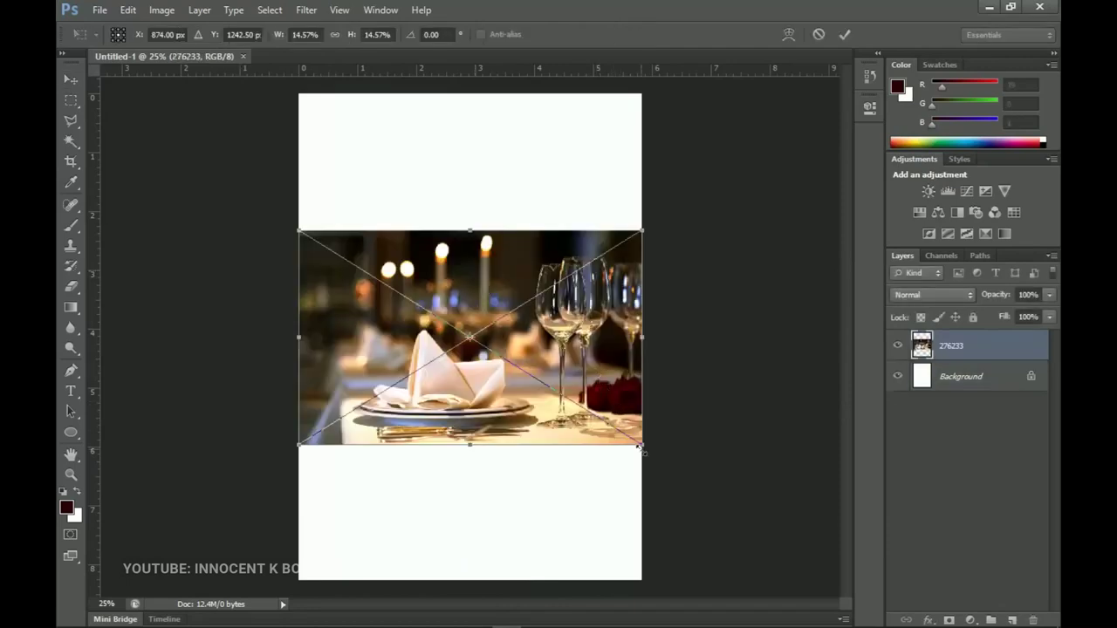
Enlarge the table photo slightly, move it to the page top, and scale it to span the width.
{"action": "left_click_drag", "start_coordinate": [642, 444], "coordinate": [653, 450]}
{"action": "left_click", "coordinate": [624, 393], "text": "alt"}
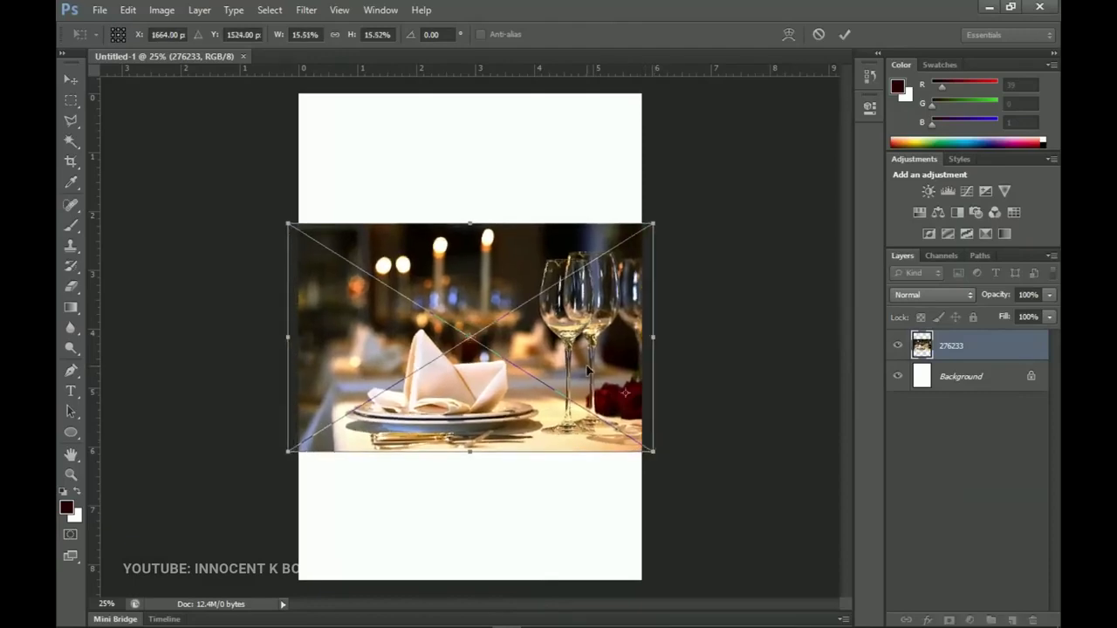
{"action": "key", "text": "Return"}
{"action": "left_click_drag", "start_coordinate": [576, 351], "coordinate": [572, 245]}
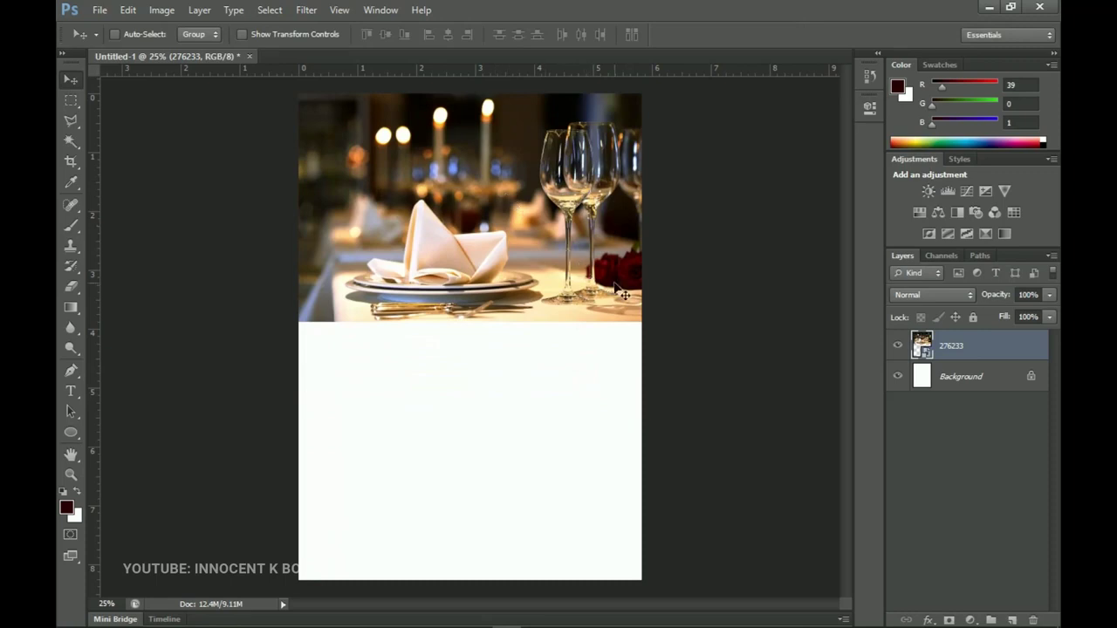
{"action": "key", "text": "ctrl+t"}
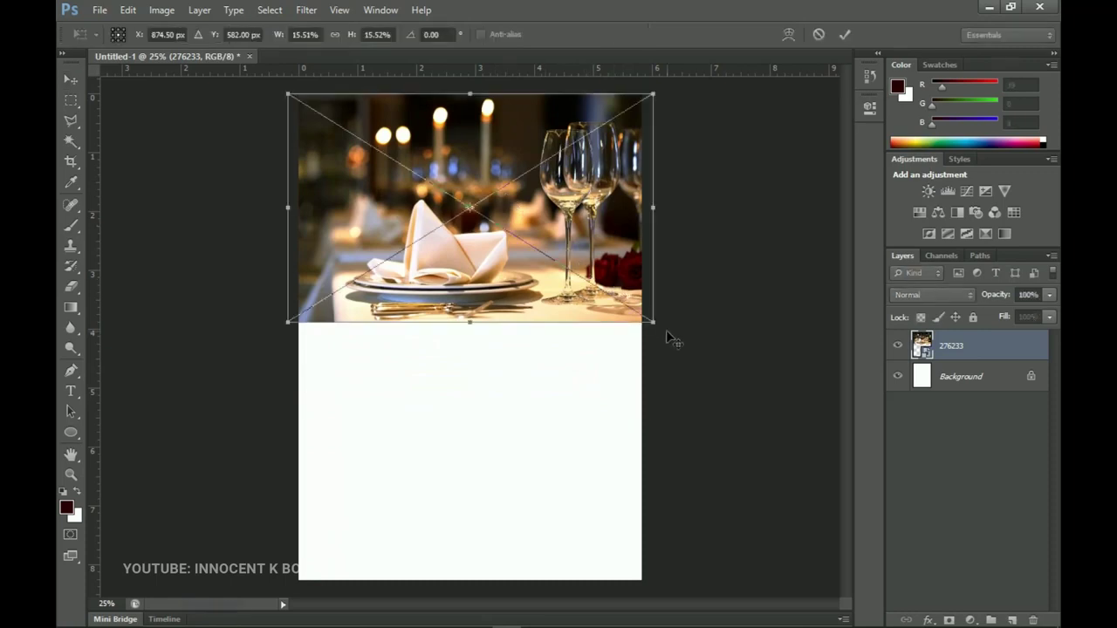
{"action": "left_click_drag", "start_coordinate": [651, 317], "coordinate": [656, 323]}
{"action": "double_click", "coordinate": [626, 254]}
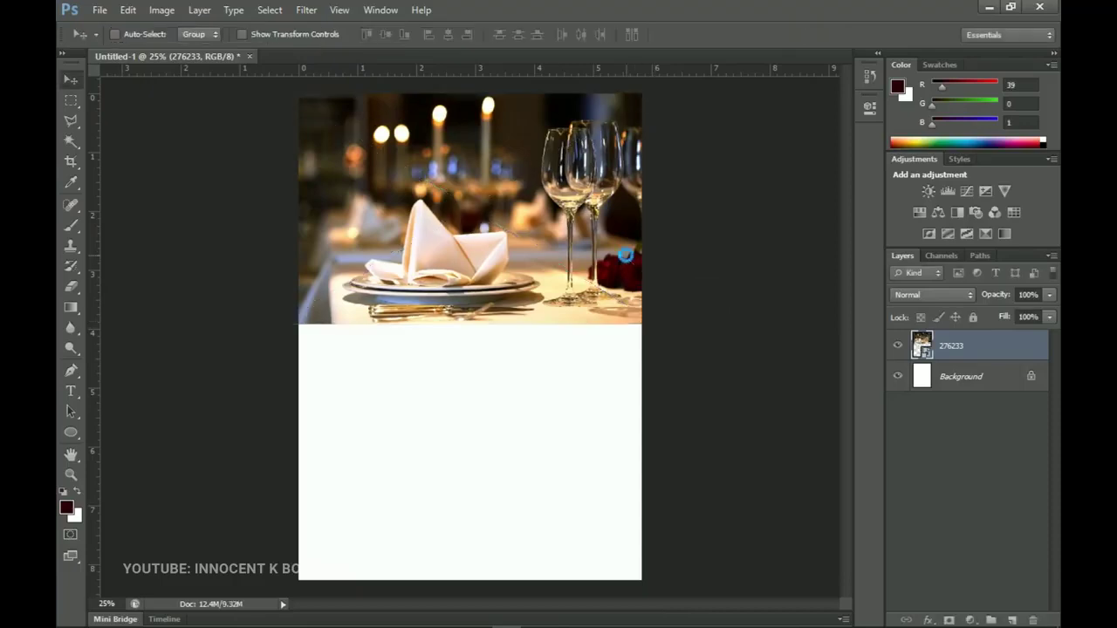
Rasterize the 276233 photo layer and apply Levels with the black input nudged up for deeper shadows.
{"action": "right_click", "coordinate": [1003, 346]}
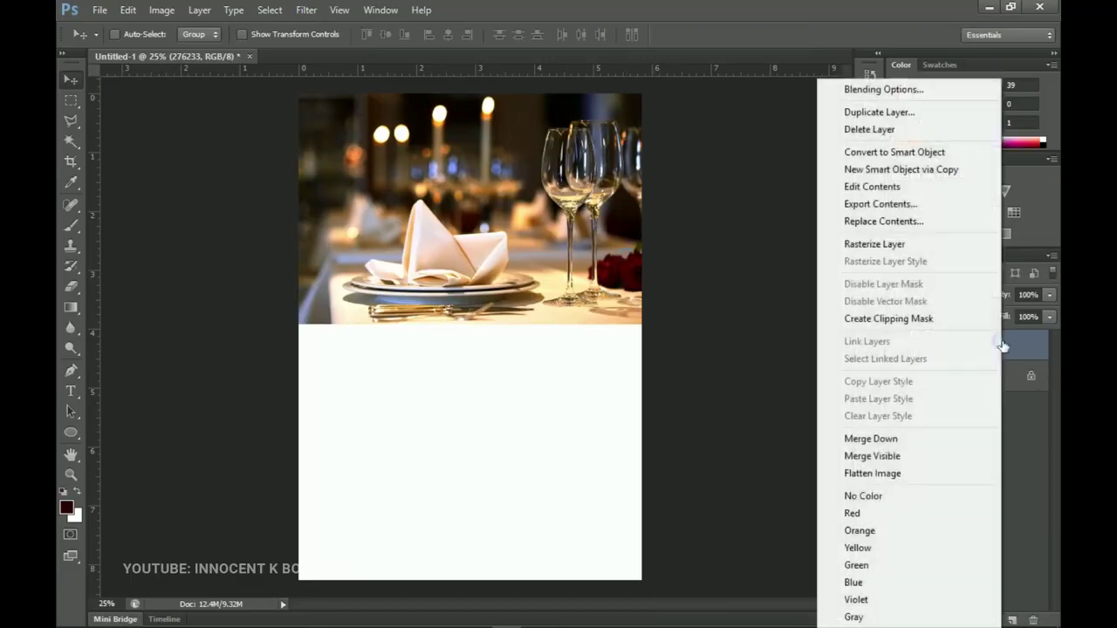
{"action": "left_click", "coordinate": [870, 244]}
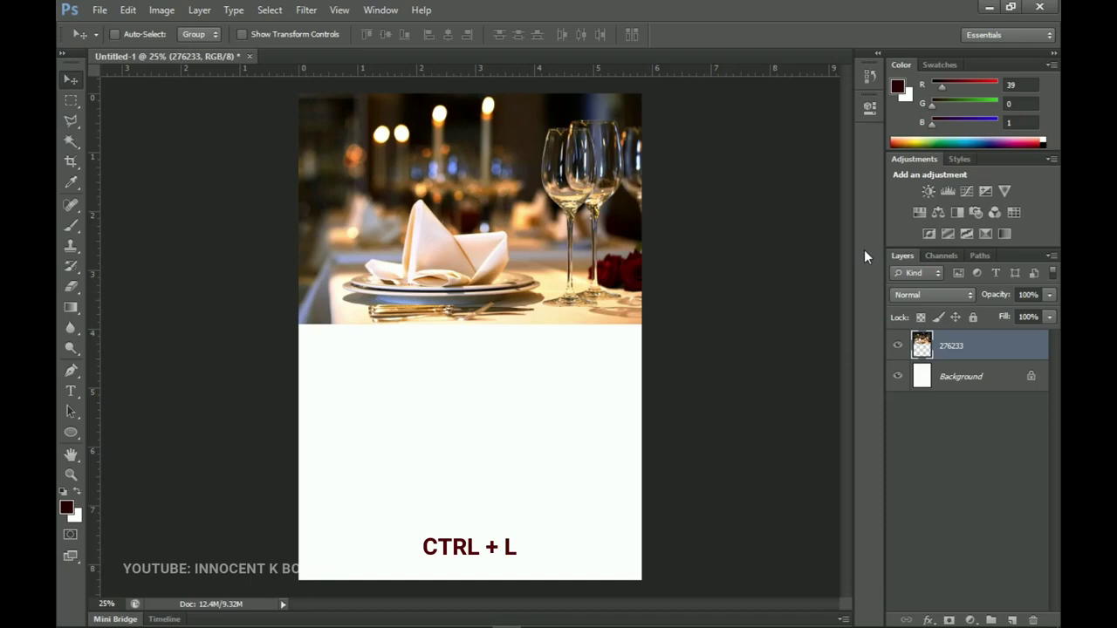
{"action": "key", "text": "ctrl+l"}
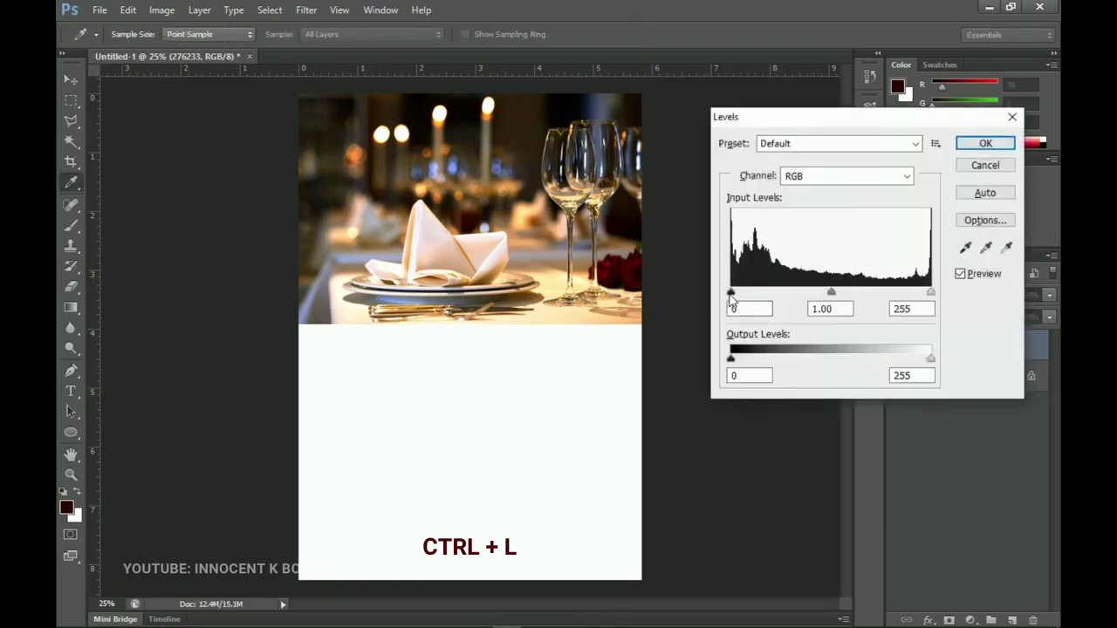
{"action": "left_click_drag", "start_coordinate": [731, 293], "coordinate": [738, 299]}
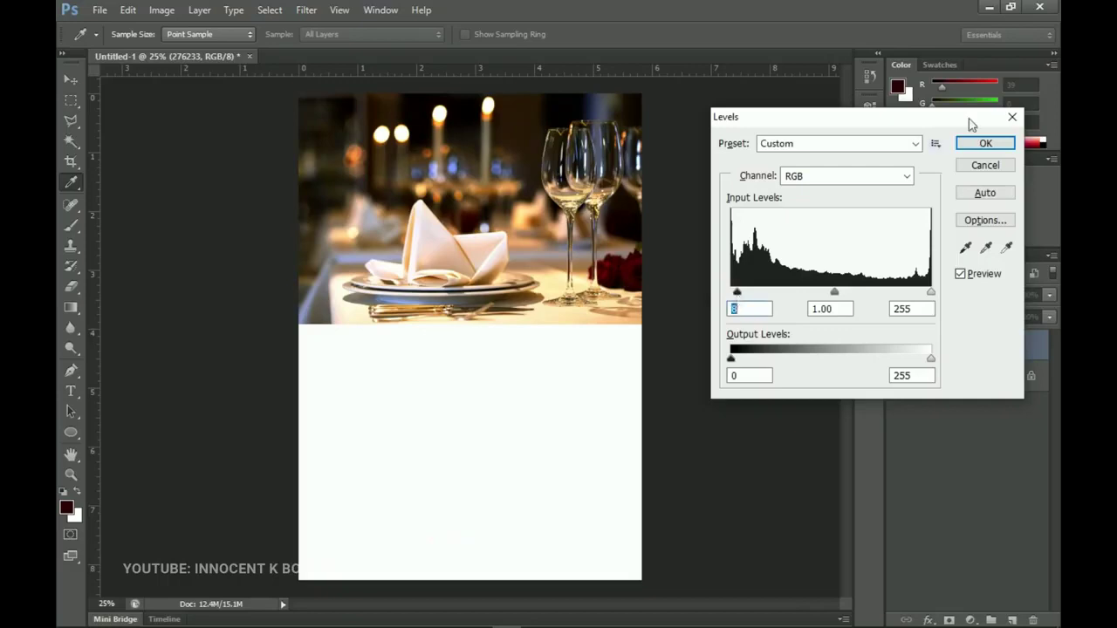
{"action": "left_click", "coordinate": [984, 143]}
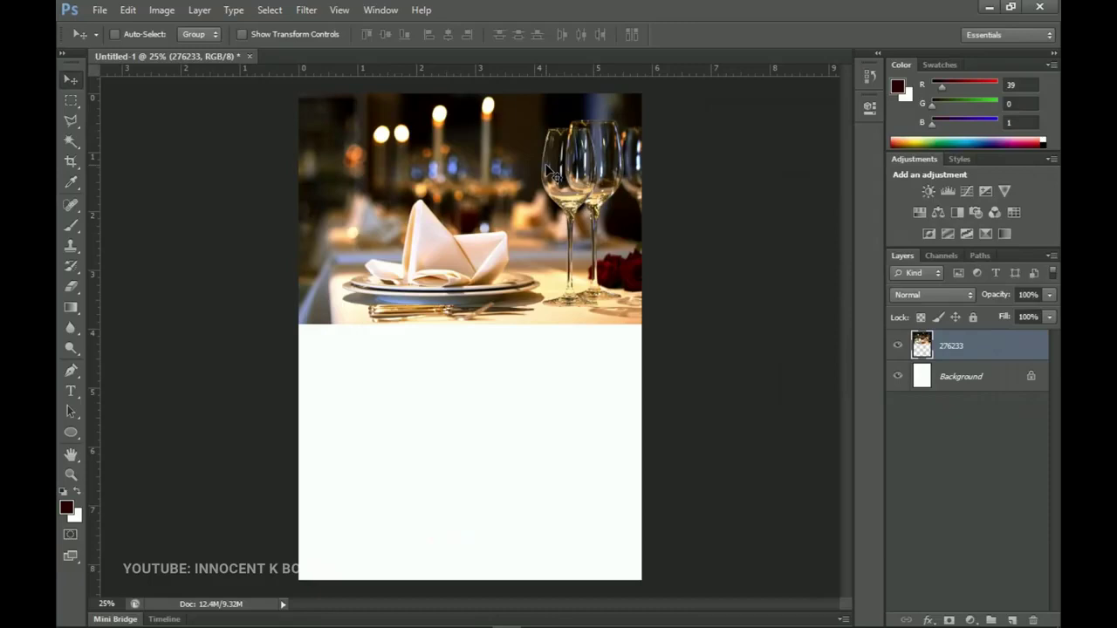
Add a Solid Color fill layer above Background in dark maroon #270001.
{"action": "left_click", "coordinate": [982, 379]}
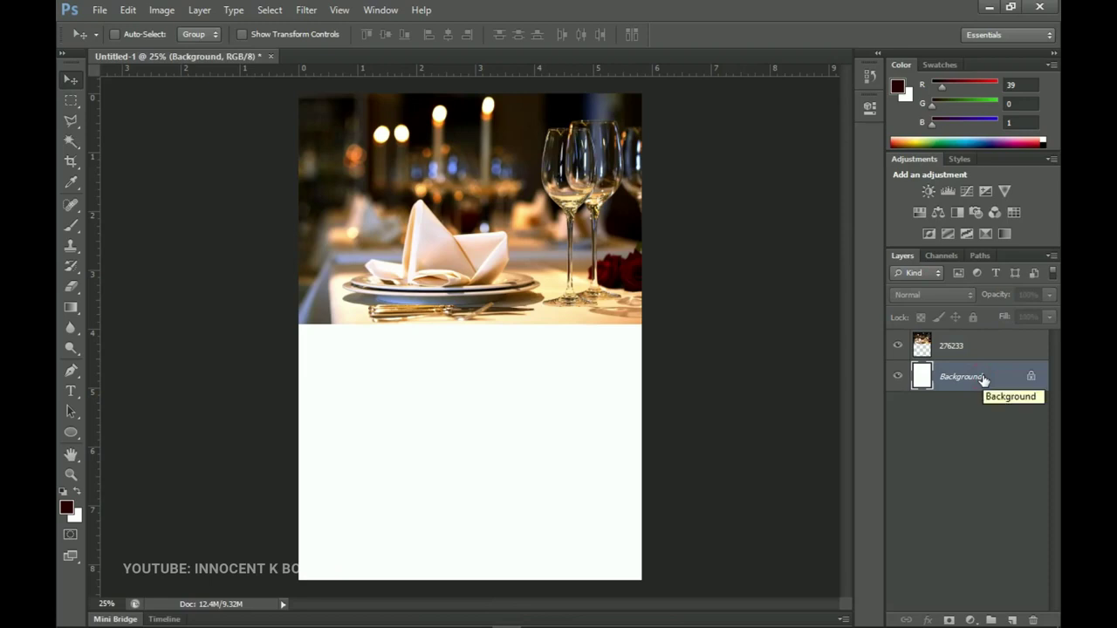
{"action": "left_click", "coordinate": [970, 619]}
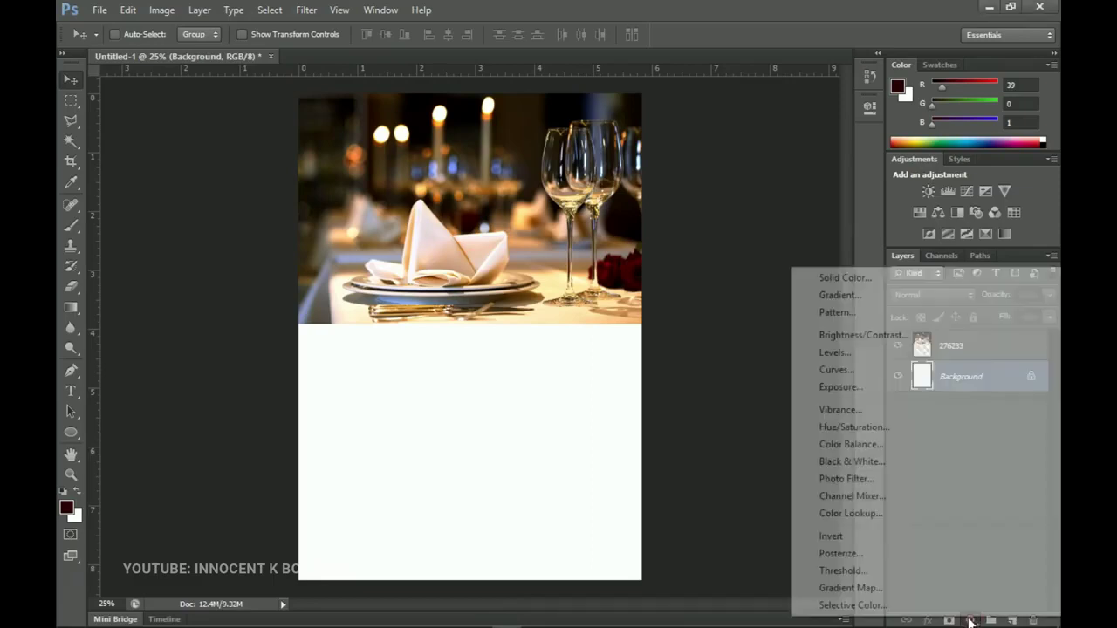
{"action": "left_click", "coordinate": [840, 278]}
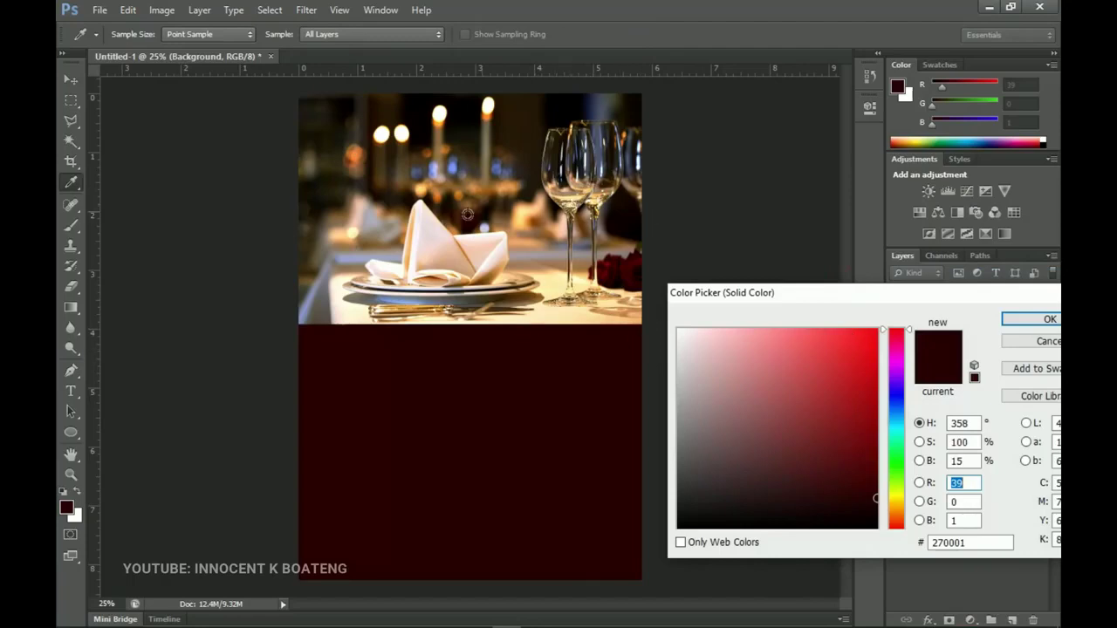
{"action": "left_click", "coordinate": [523, 229]}
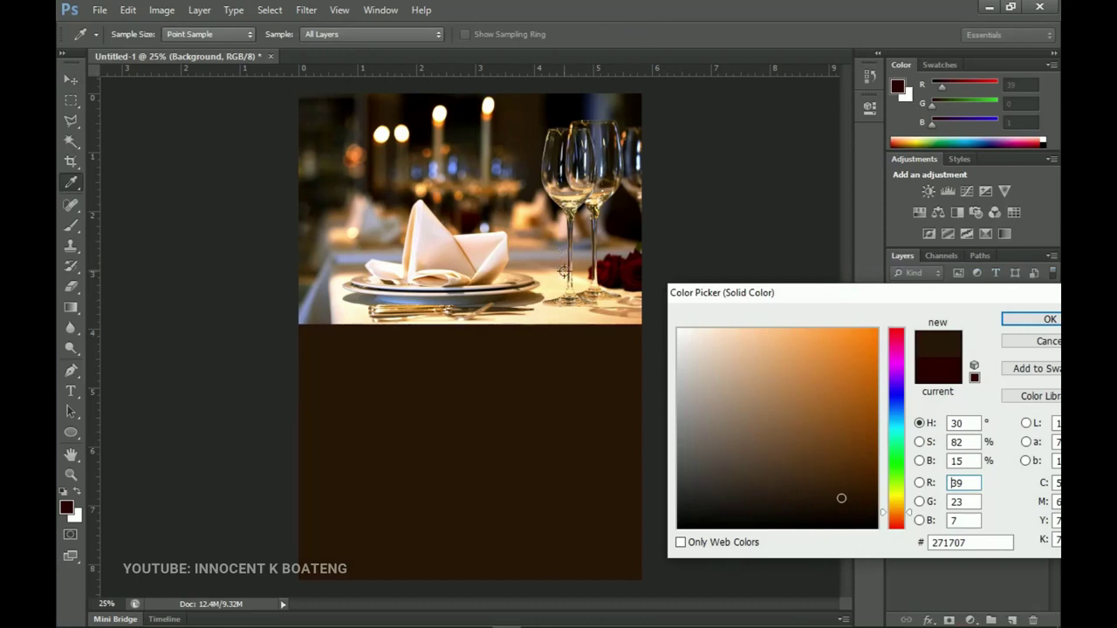
{"action": "left_click", "coordinate": [614, 275]}
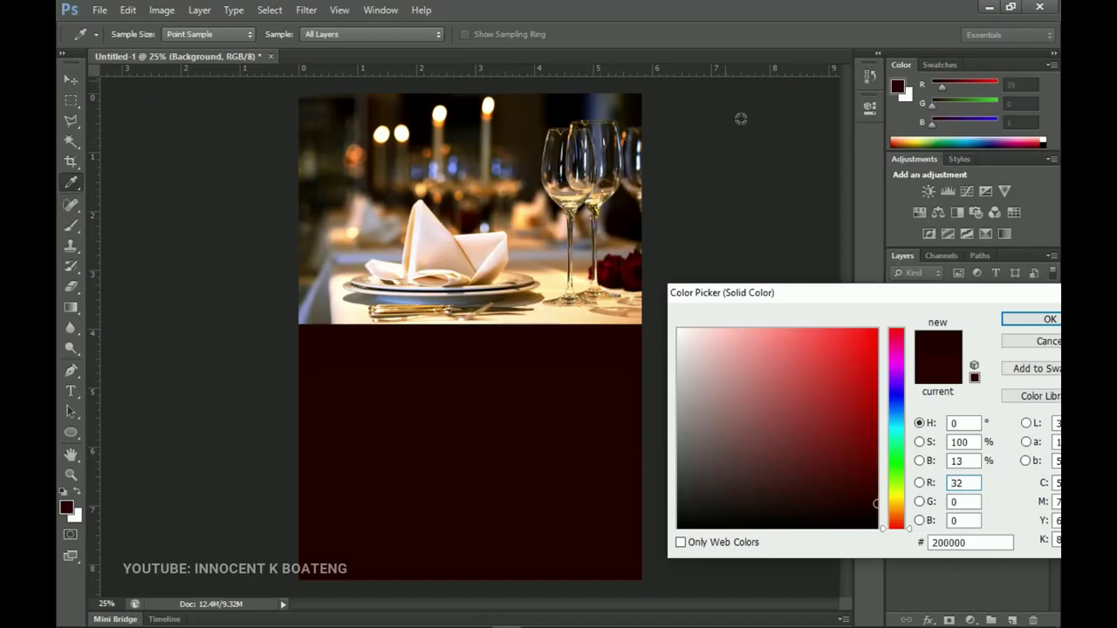
{"action": "left_click", "coordinate": [69, 502]}
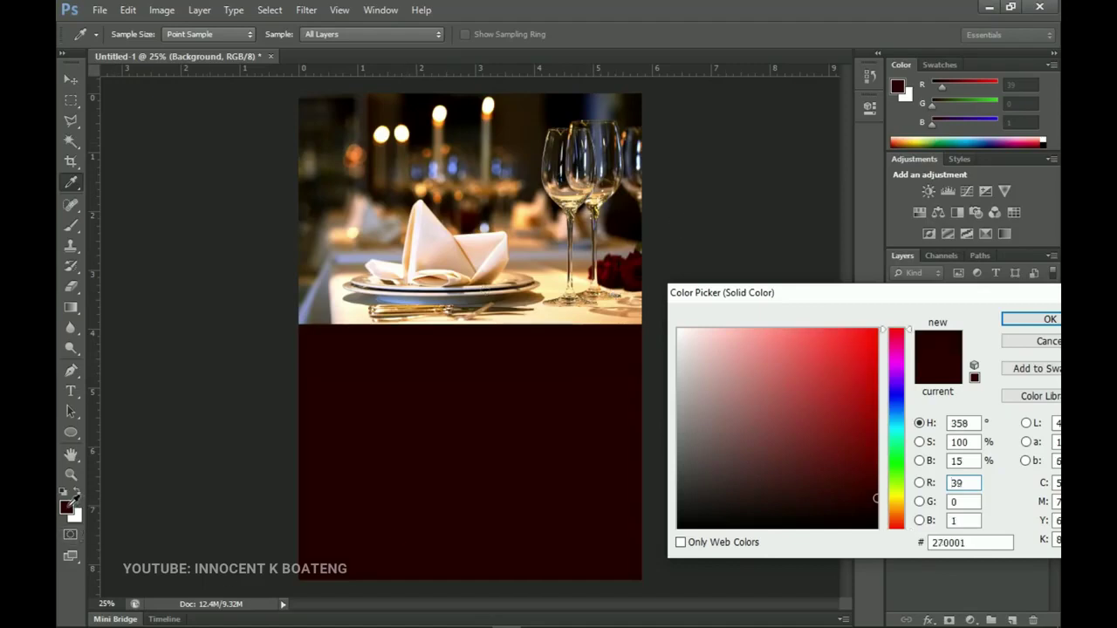
{"action": "double_click", "coordinate": [976, 542]}
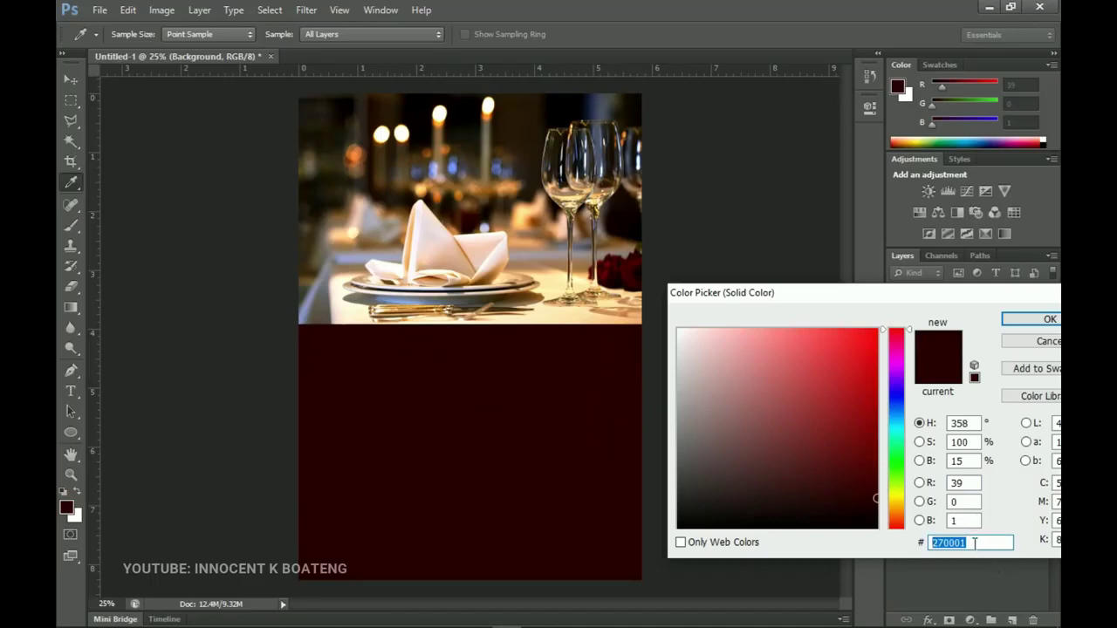
{"action": "left_click_drag", "start_coordinate": [852, 292], "coordinate": [808, 284]}
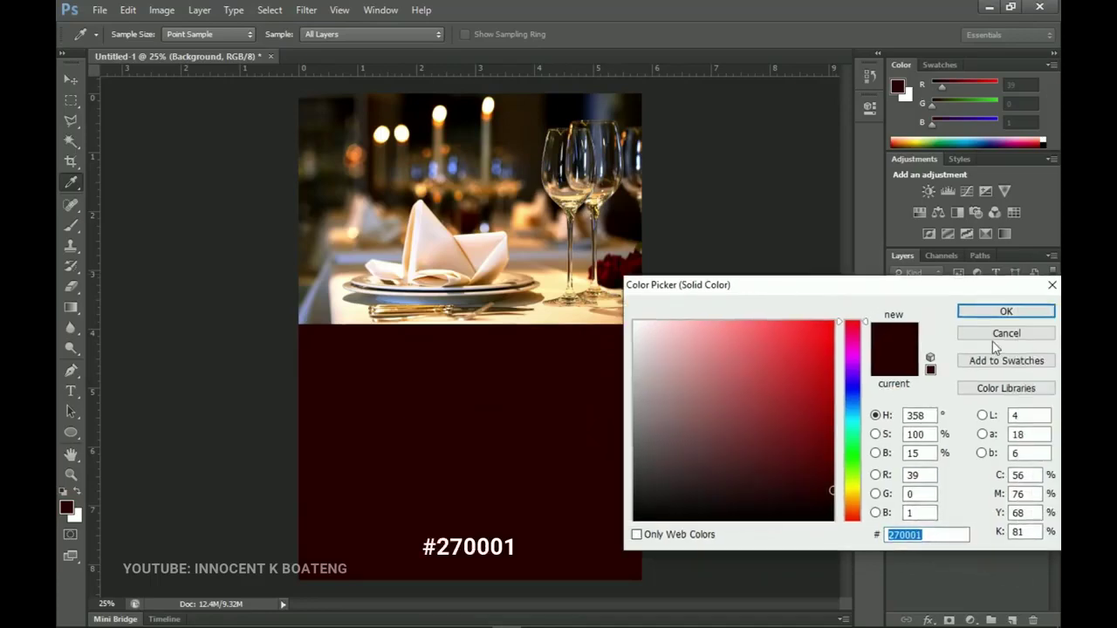
{"action": "left_click", "coordinate": [996, 311]}
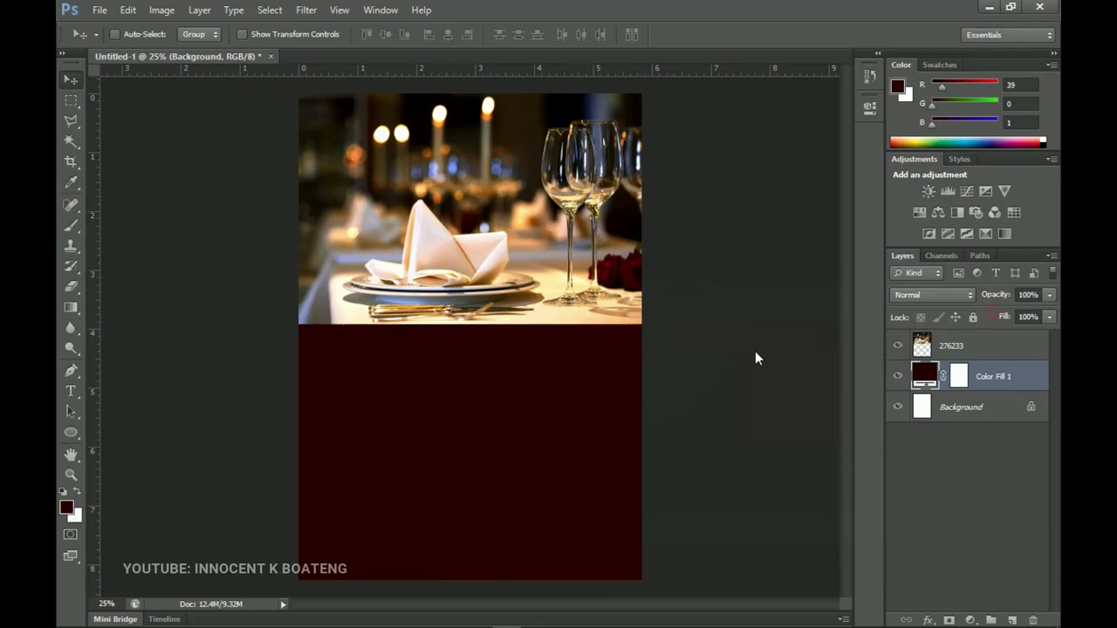
Add a layer mask to photo 276233 and set up a soft 700 px brush.
{"action": "left_click", "coordinate": [980, 351]}
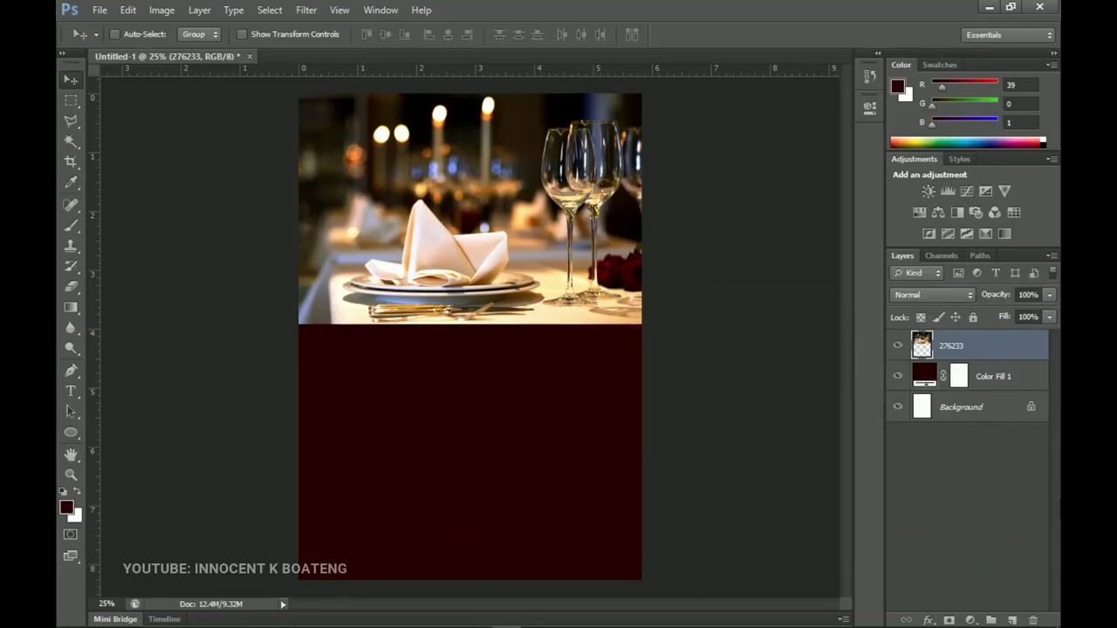
{"action": "left_click", "coordinate": [948, 619]}
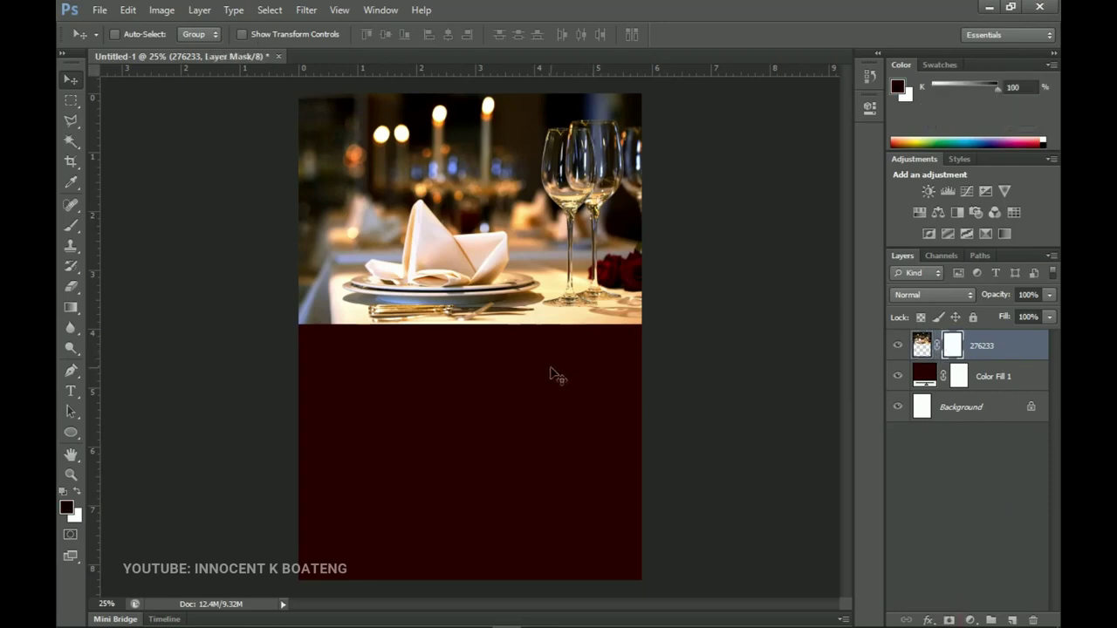
{"action": "key", "text": "b"}
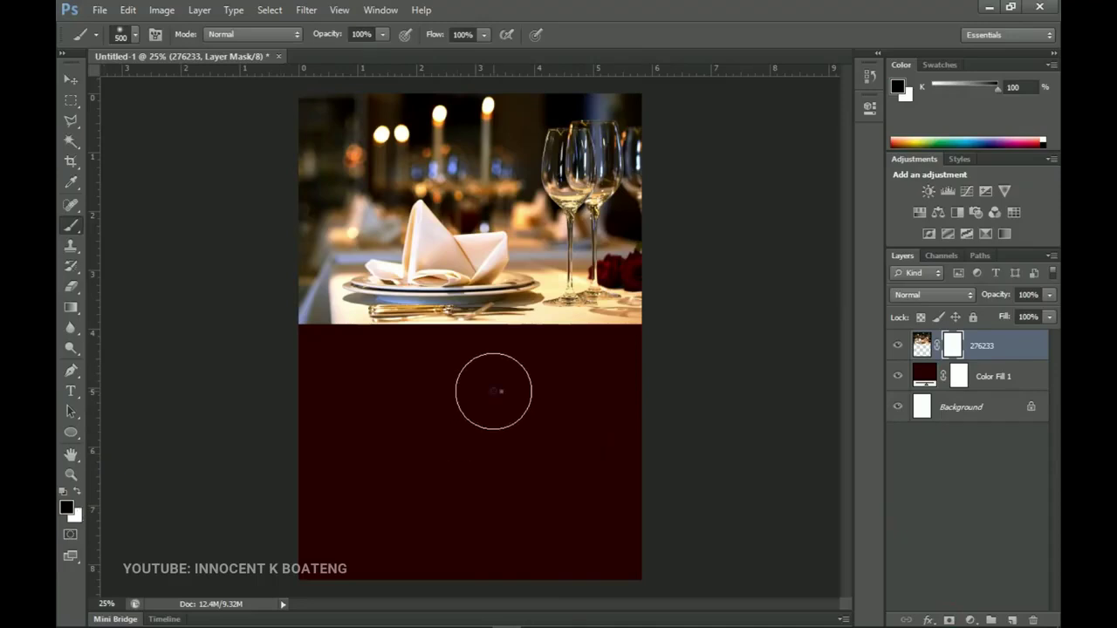
{"action": "right_click", "coordinate": [495, 392]}
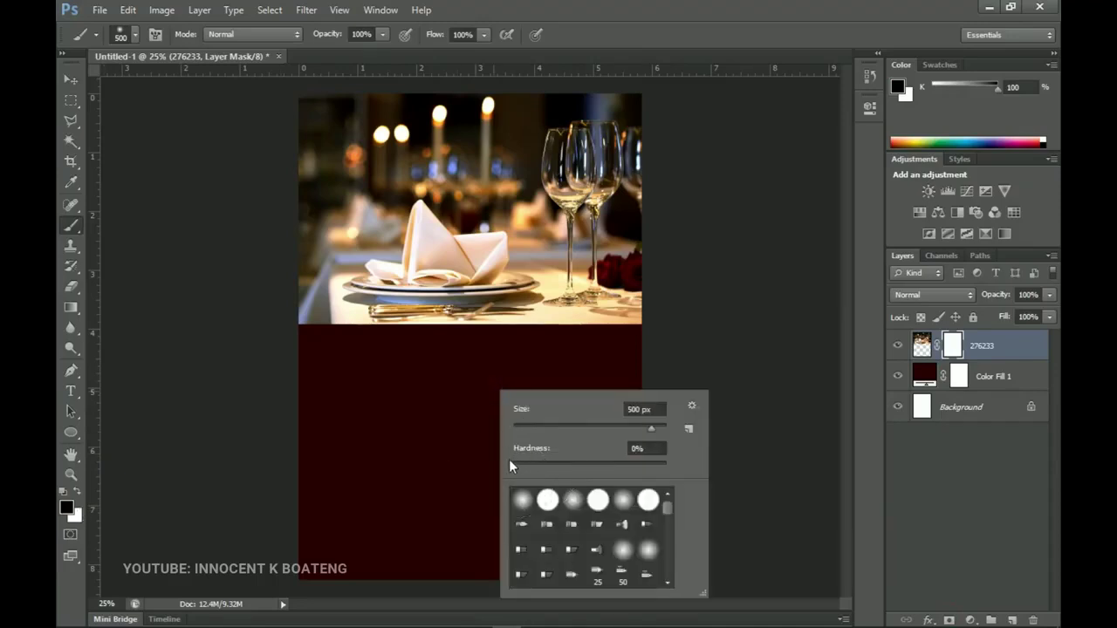
{"action": "key", "text": "Return"}
{"action": "key", "text": "bracketright"}
{"action": "key", "text": "bracketright"}
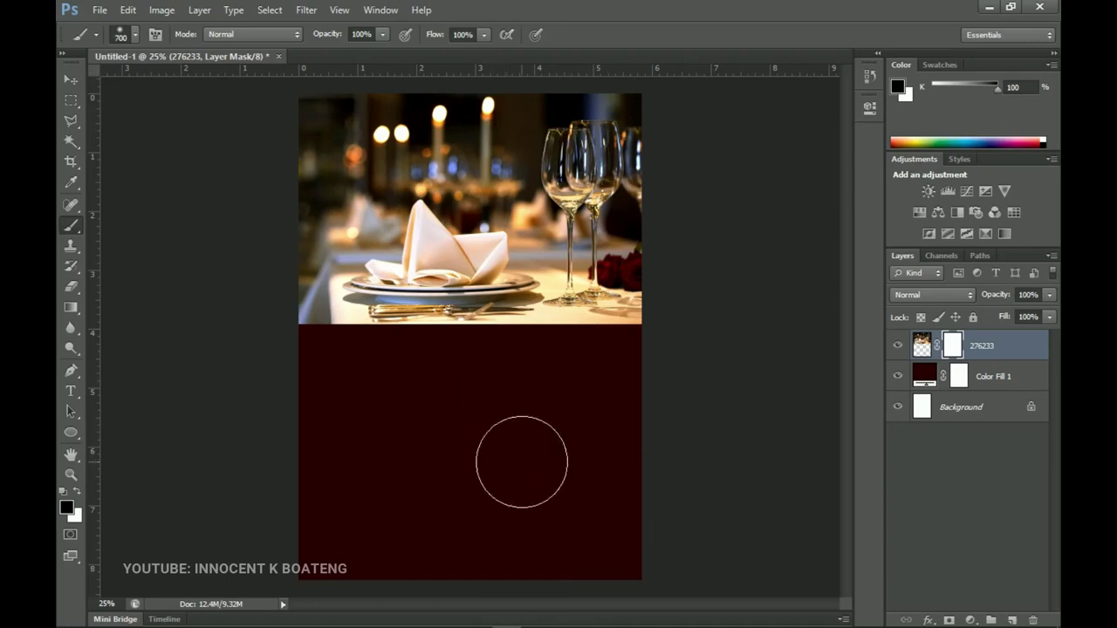
Paint the mask across the photo's bottom and tablecloth so it fades into the maroon fill.
{"action": "mouse_move", "coordinate": [662, 370]}
{"action": "left_mouse_down"}
{"action": "mouse_move", "coordinate": [615, 381]}
{"action": "mouse_move", "coordinate": [618, 366]}
{"action": "mouse_move", "coordinate": [580, 382]}
{"action": "mouse_move", "coordinate": [588, 372]}
{"action": "mouse_move", "coordinate": [481, 379]}
{"action": "mouse_move", "coordinate": [486, 364]}
{"action": "mouse_move", "coordinate": [408, 355]}
{"action": "mouse_move", "coordinate": [324, 375]}
{"action": "left_mouse_up"}
{"action": "mouse_move", "coordinate": [562, 366]}
{"action": "left_mouse_down"}
{"action": "mouse_move", "coordinate": [628, 374]}
{"action": "mouse_move", "coordinate": [608, 376]}
{"action": "mouse_move", "coordinate": [684, 349]}
{"action": "left_mouse_up"}
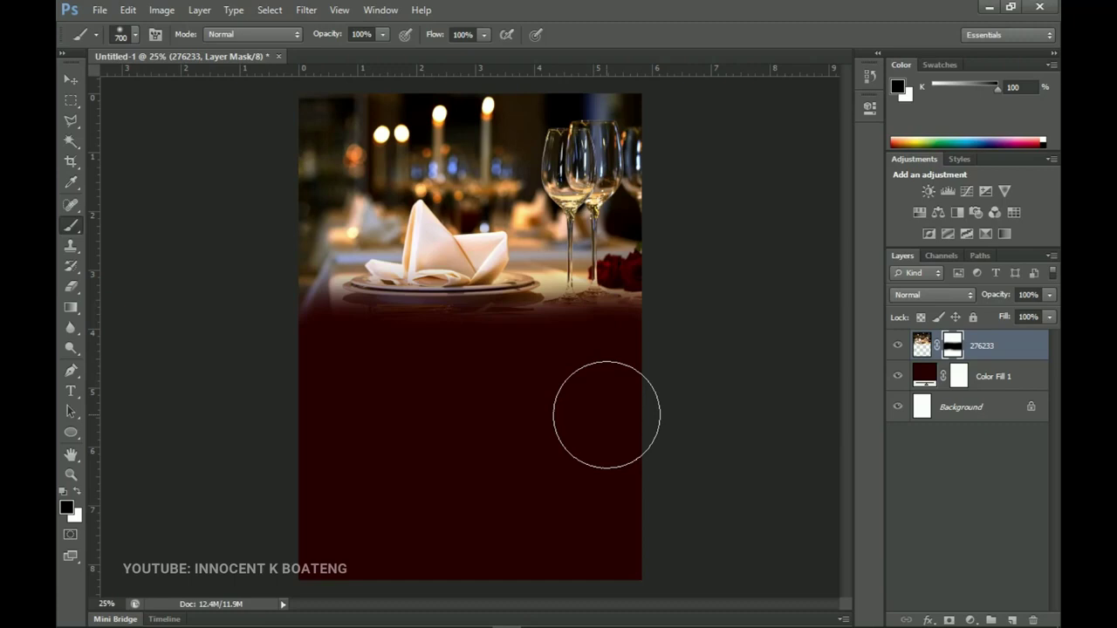
{"action": "left_click", "coordinate": [921, 345]}
{"action": "key", "text": "v"}
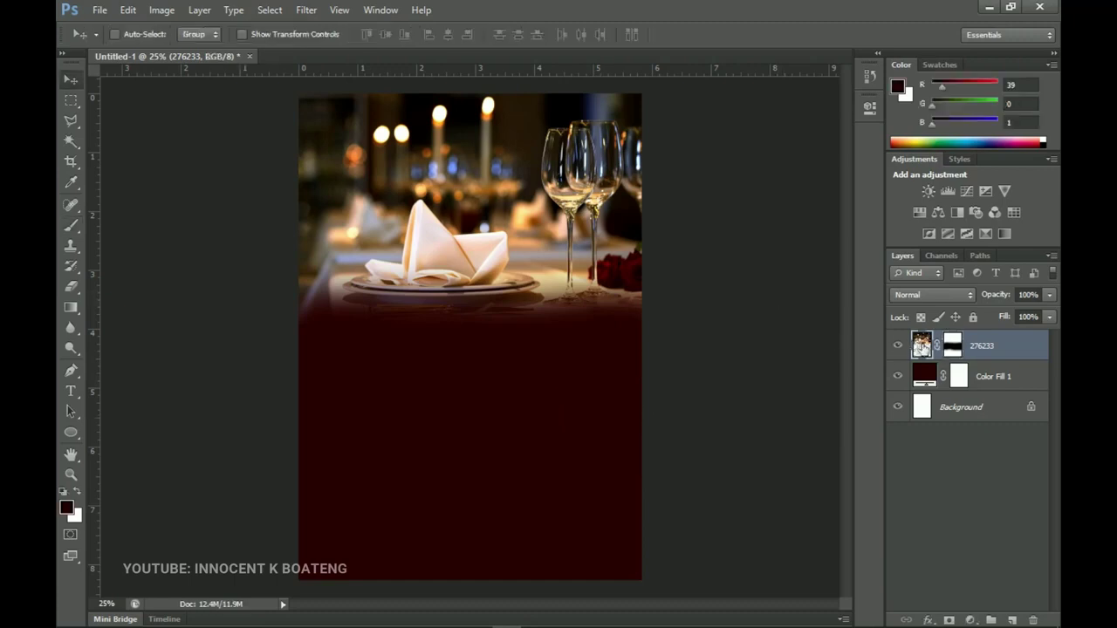
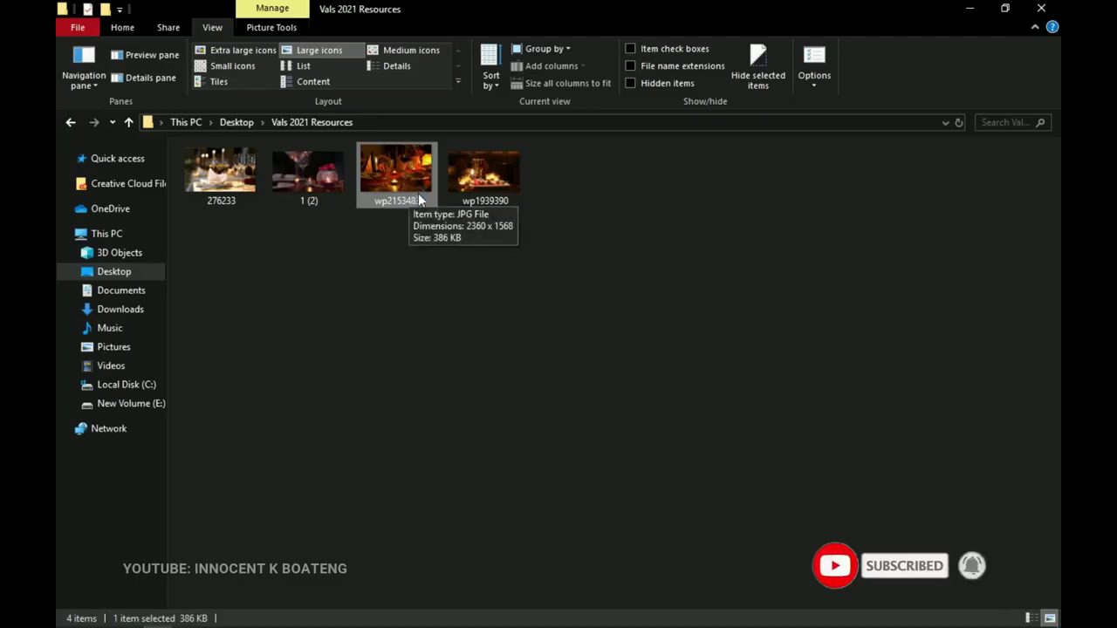
Drop the wp2153483 table photo into the flyer above the dark red fill and begin enlarging it.
{"action": "left_click_drag", "start_coordinate": [410, 175], "coordinate": [499, 509]}
{"action": "left_click_drag", "start_coordinate": [641, 460], "coordinate": [700, 498]}
Move the table photo down over the lower page, rasterize the layer and desaturate it to black and white.
{"action": "left_click_drag", "start_coordinate": [636, 413], "coordinate": [637, 449]}
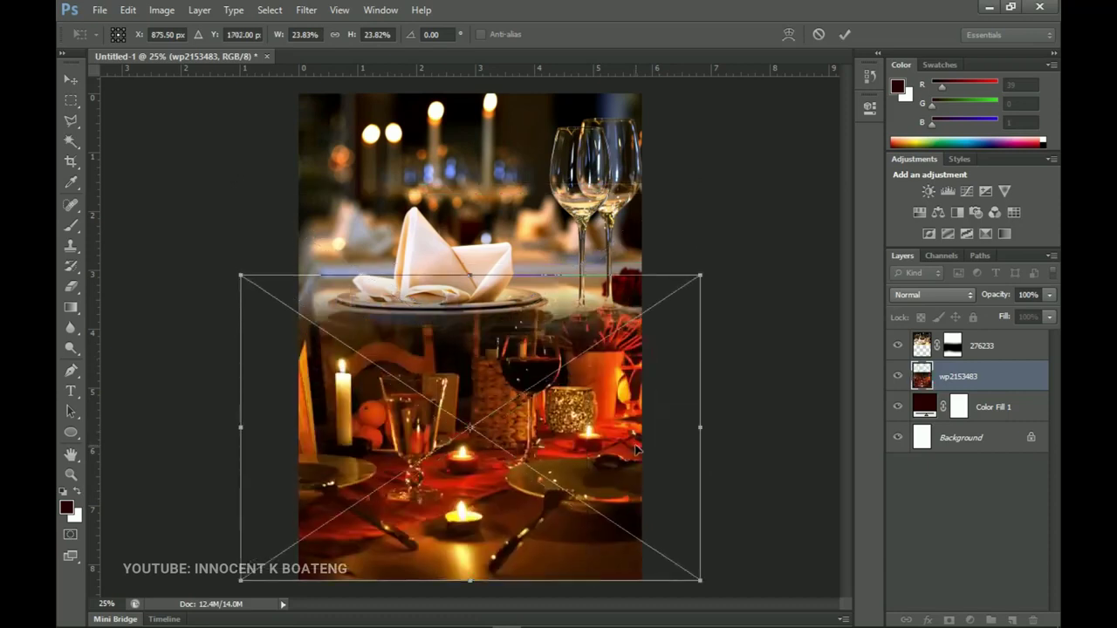
{"action": "key", "text": "Return"}
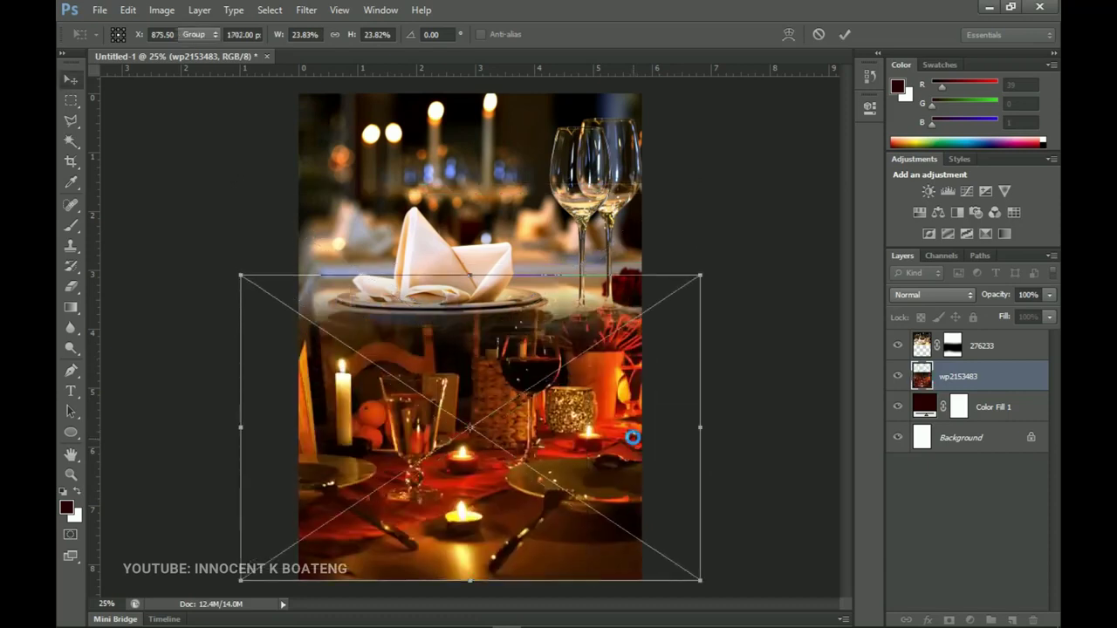
{"action": "right_click", "coordinate": [959, 378]}
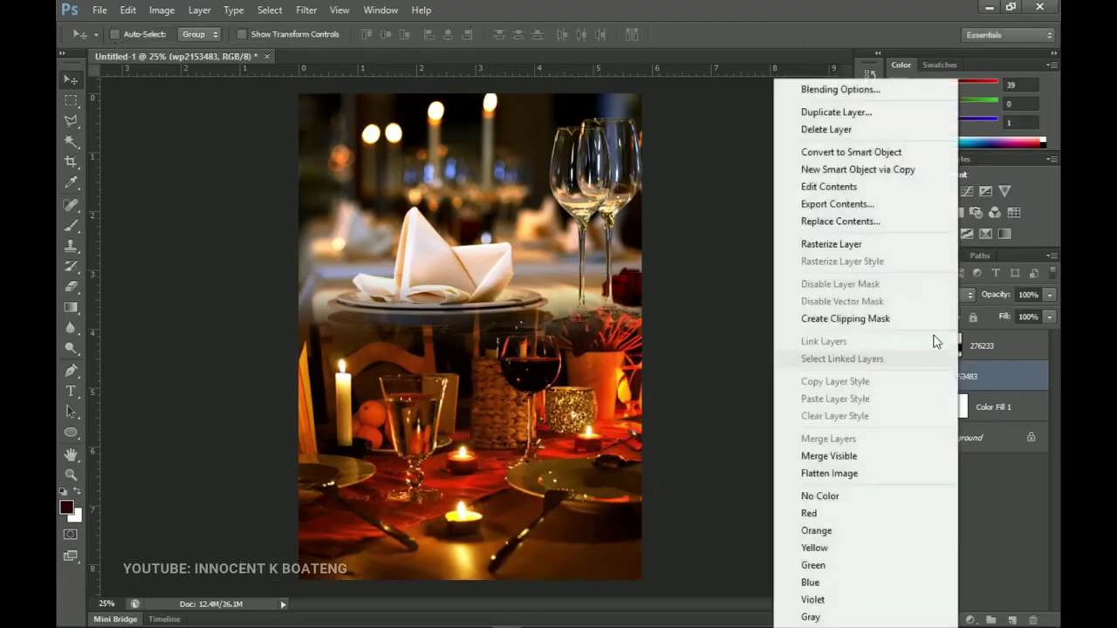
{"action": "left_click", "coordinate": [862, 245]}
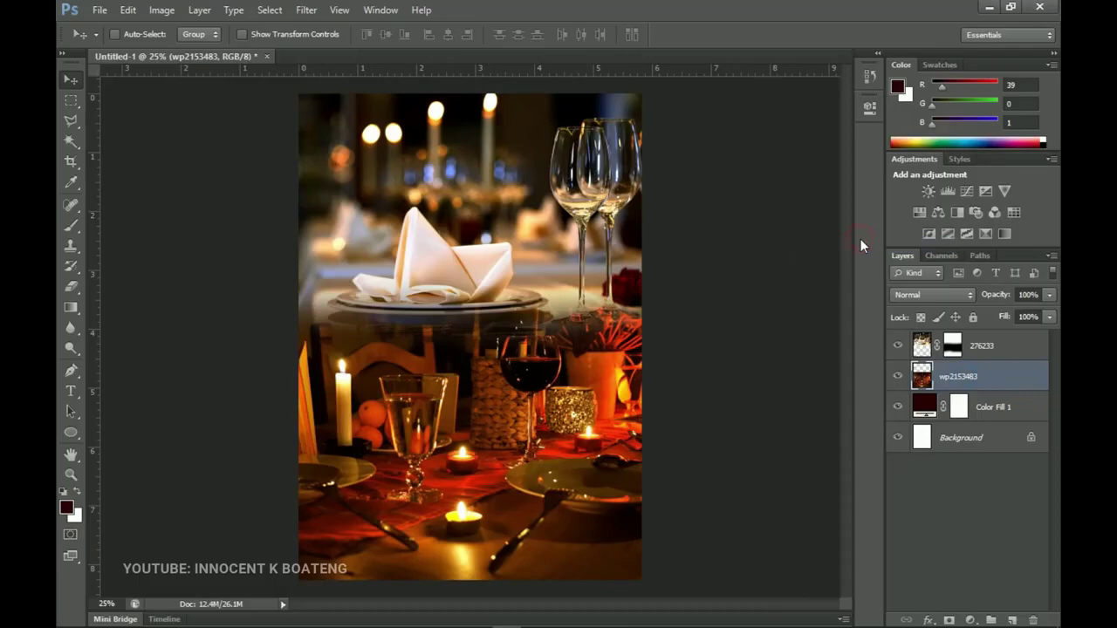
{"action": "key", "text": "shift+ctrl+u"}
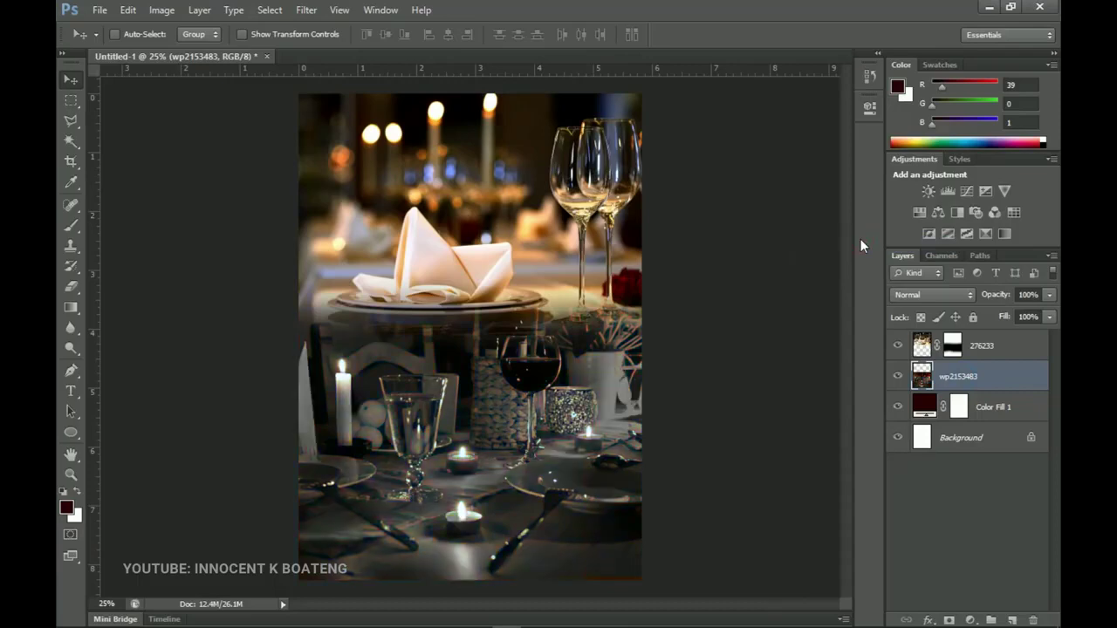
Set the wp2153483 layer to Soft Light blend mode at 73% opacity.
{"action": "left_click", "coordinate": [940, 294]}
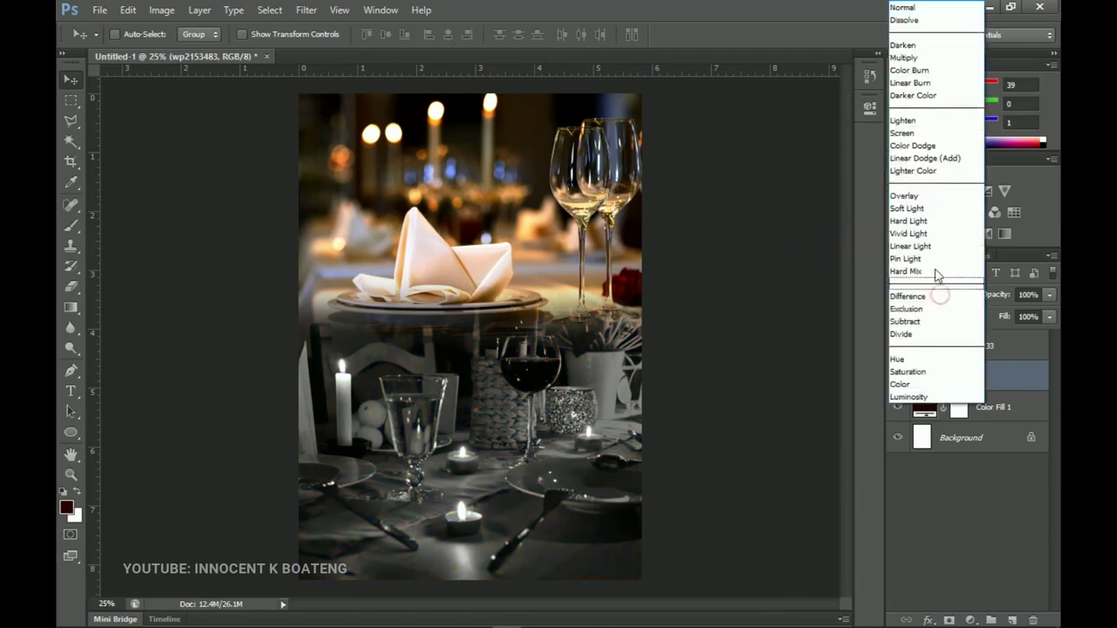
{"action": "left_click", "coordinate": [918, 209]}
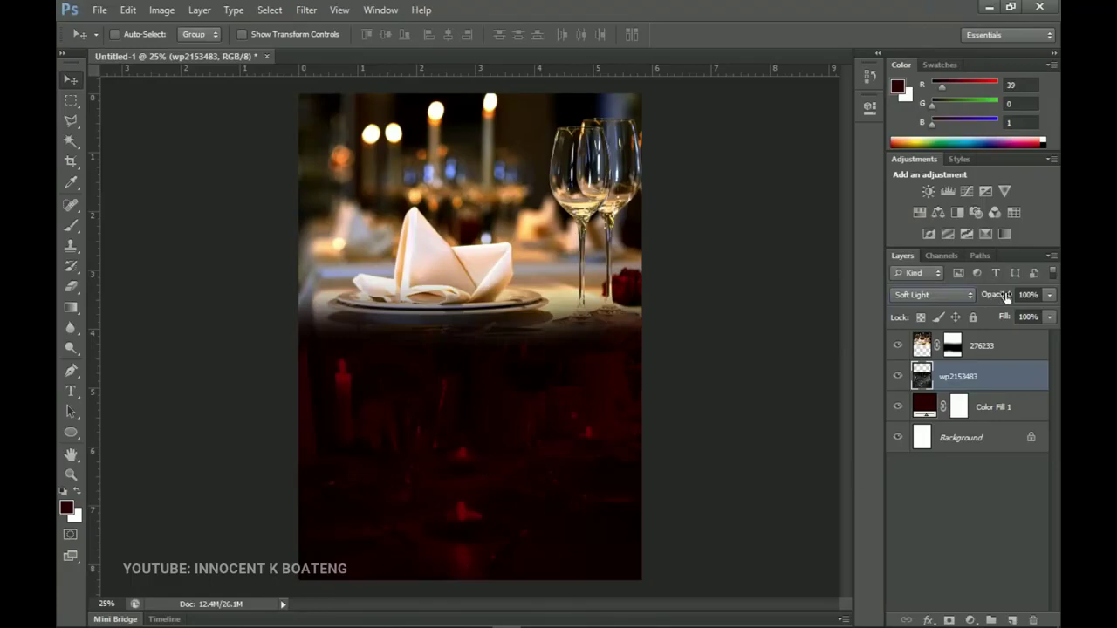
{"action": "left_click_drag", "start_coordinate": [988, 298], "coordinate": [990, 299]}
Group the Color Fill 1, wp2153483 and 276233 layers into a group named Background.
{"action": "left_click", "coordinate": [995, 407]}
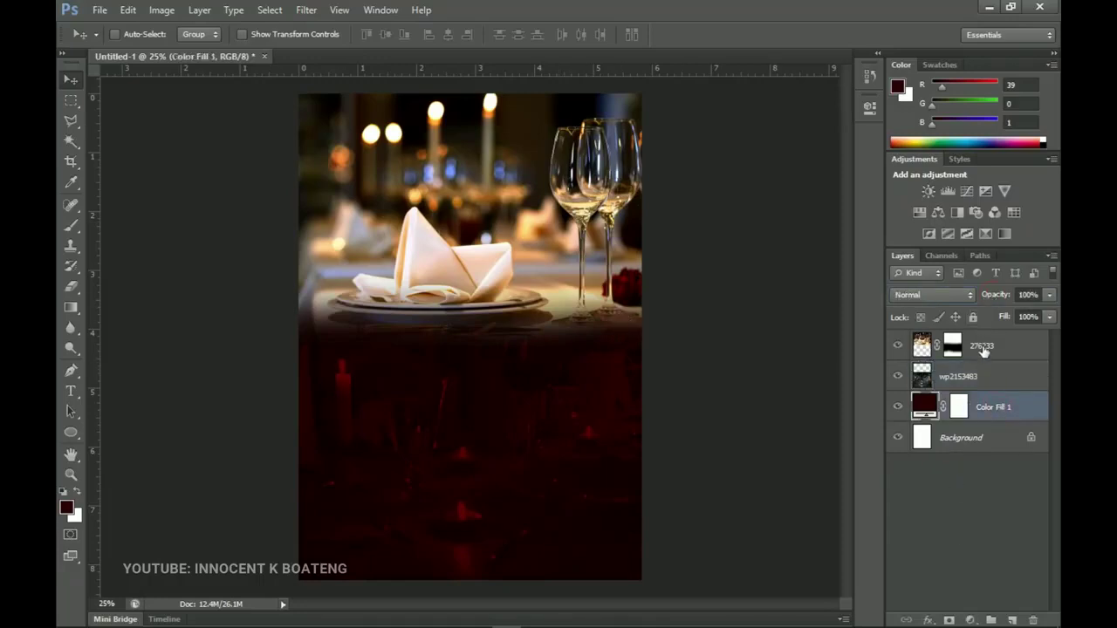
{"action": "left_click", "coordinate": [983, 349], "text": "shift"}
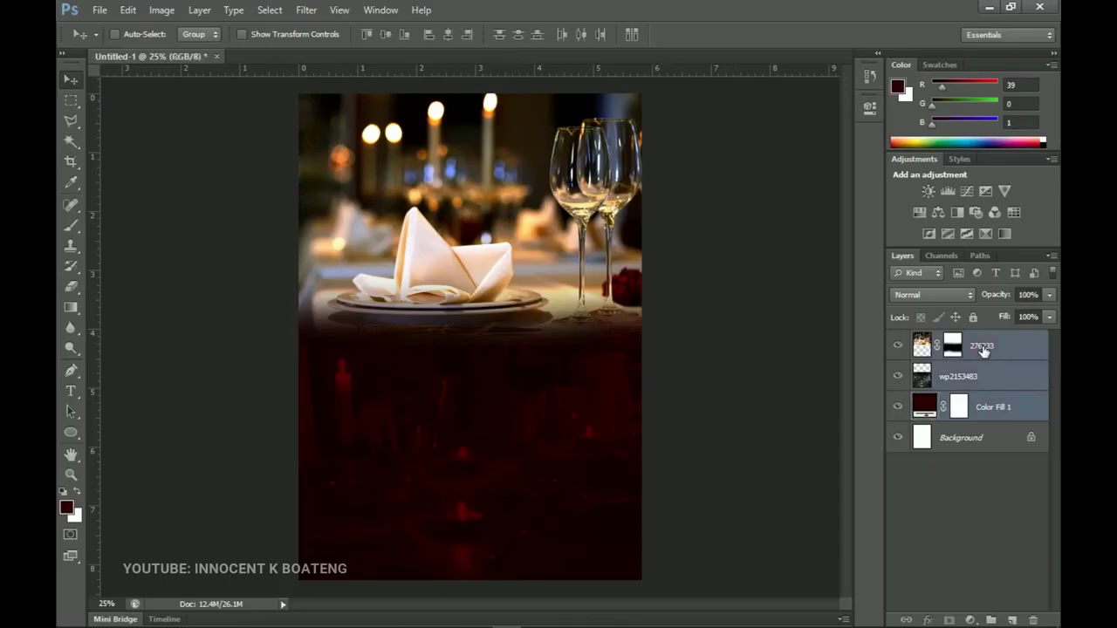
{"action": "key", "text": "ctrl+g"}
{"action": "double_click", "coordinate": [961, 340]}
{"action": "type", "text": "Background"}
{"action": "key", "text": "Return"}
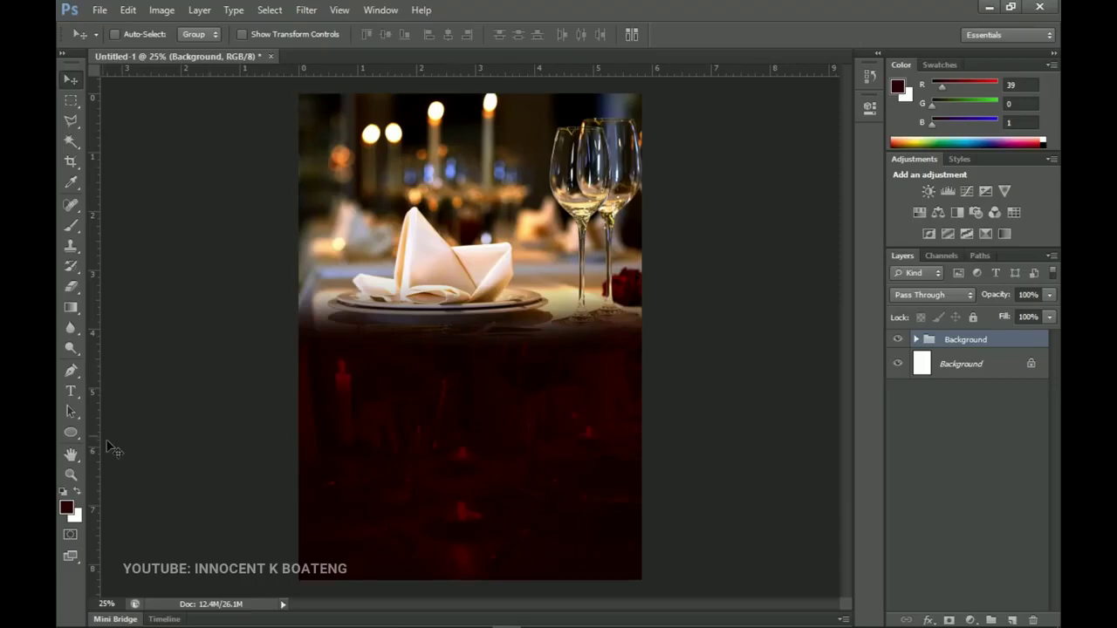
{"action": "left_click", "coordinate": [72, 396]}
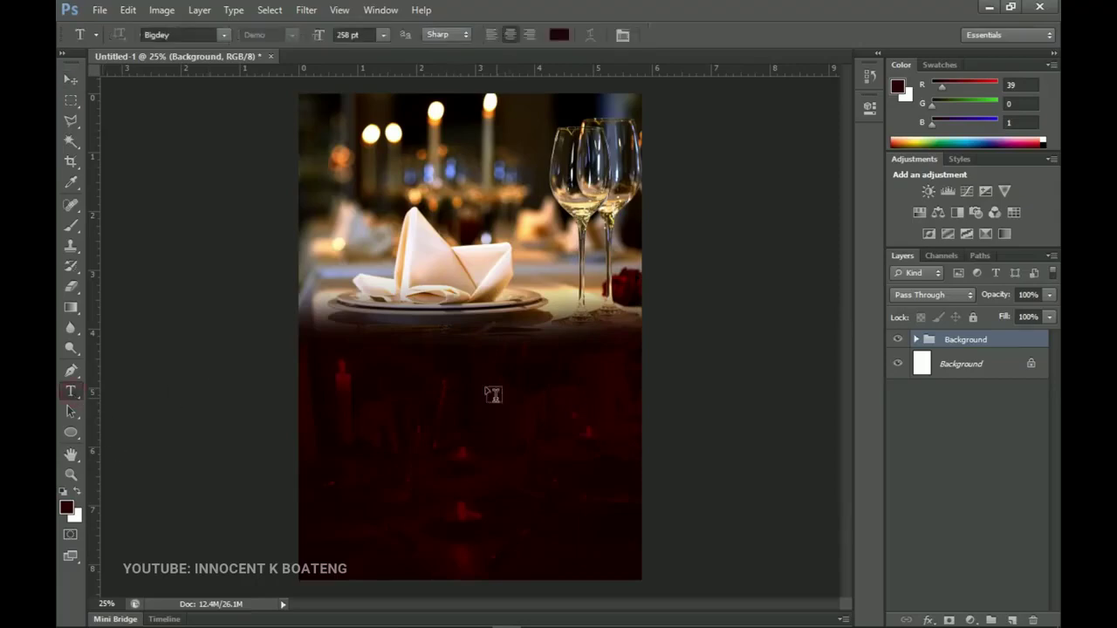
Type the title Celebrate on the flyer in the Bigdey script font at 258 pt.
{"action": "left_click", "coordinate": [454, 365]}
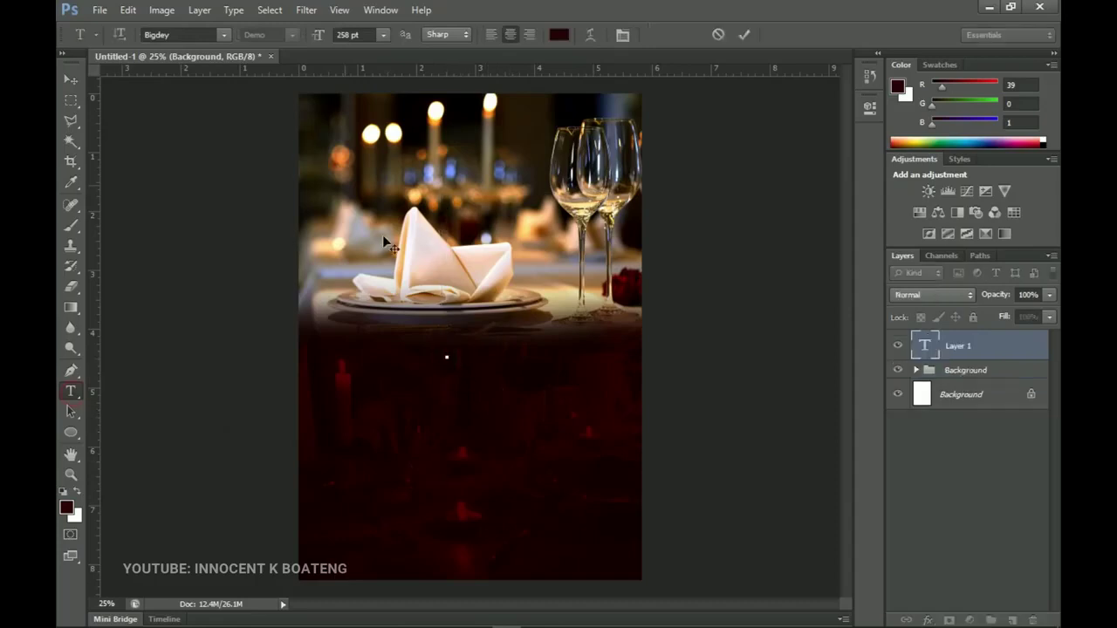
{"action": "left_click", "coordinate": [180, 34]}
{"action": "left_click", "coordinate": [450, 359]}
{"action": "type", "text": "Celebra"}
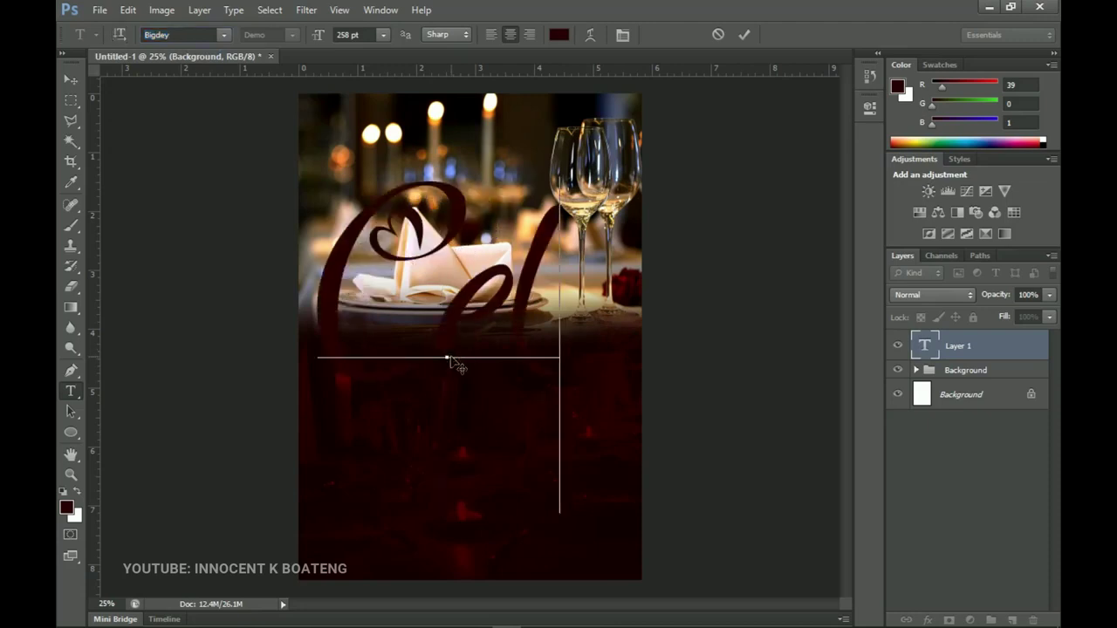
{"action": "type", "text": "t"}
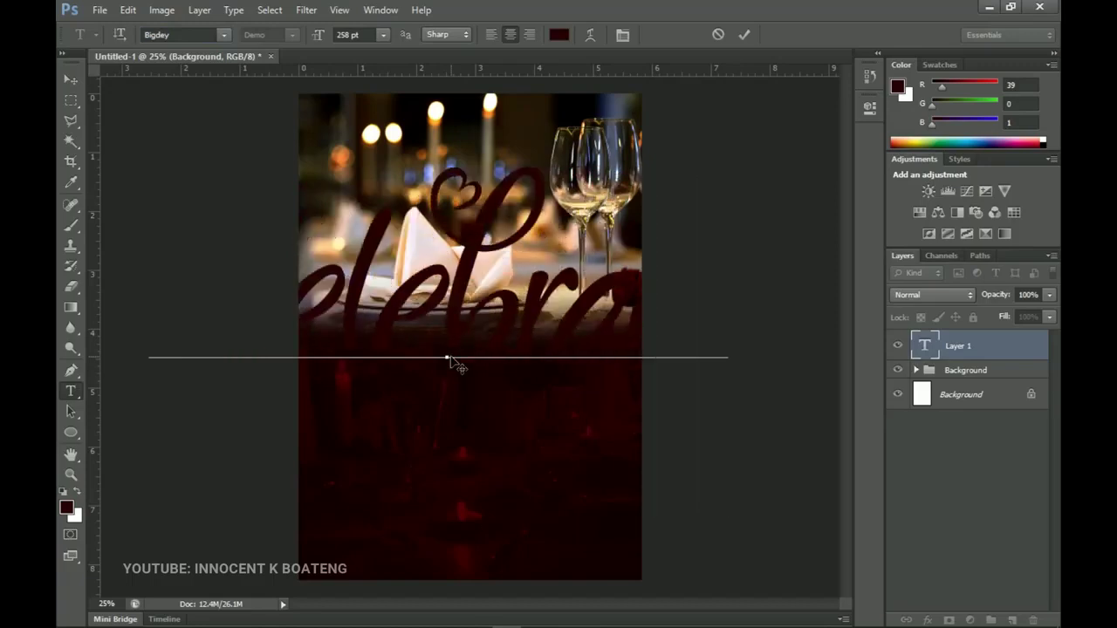
Colour the Celebrate text peach ffd287, sampled from the photo near the wine glass.
{"action": "key", "text": "ctrl+a"}
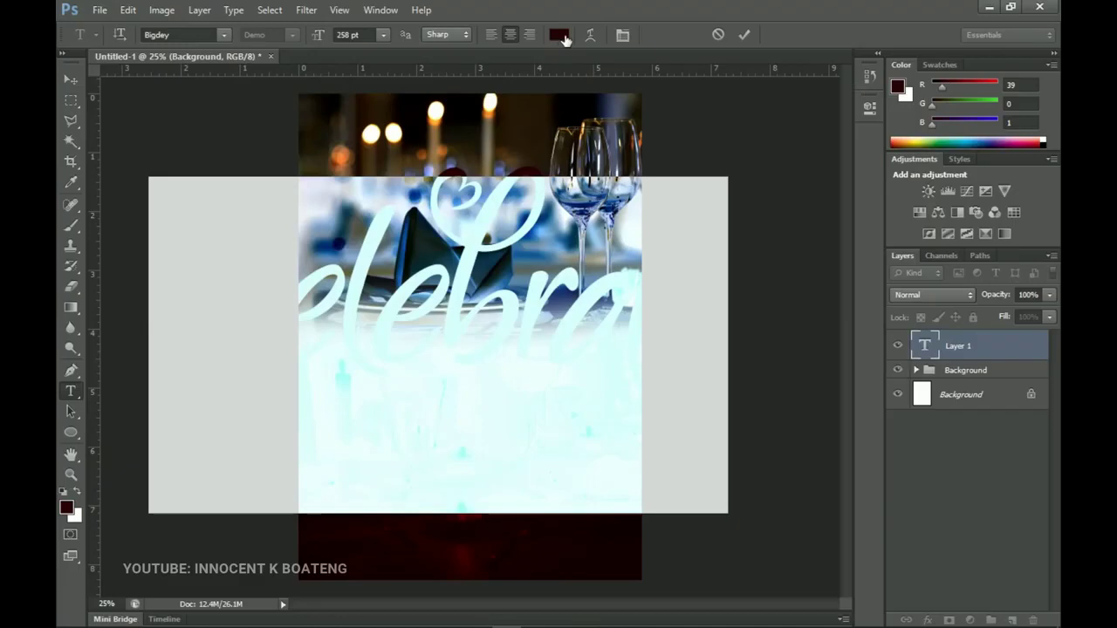
{"action": "left_click", "coordinate": [561, 36]}
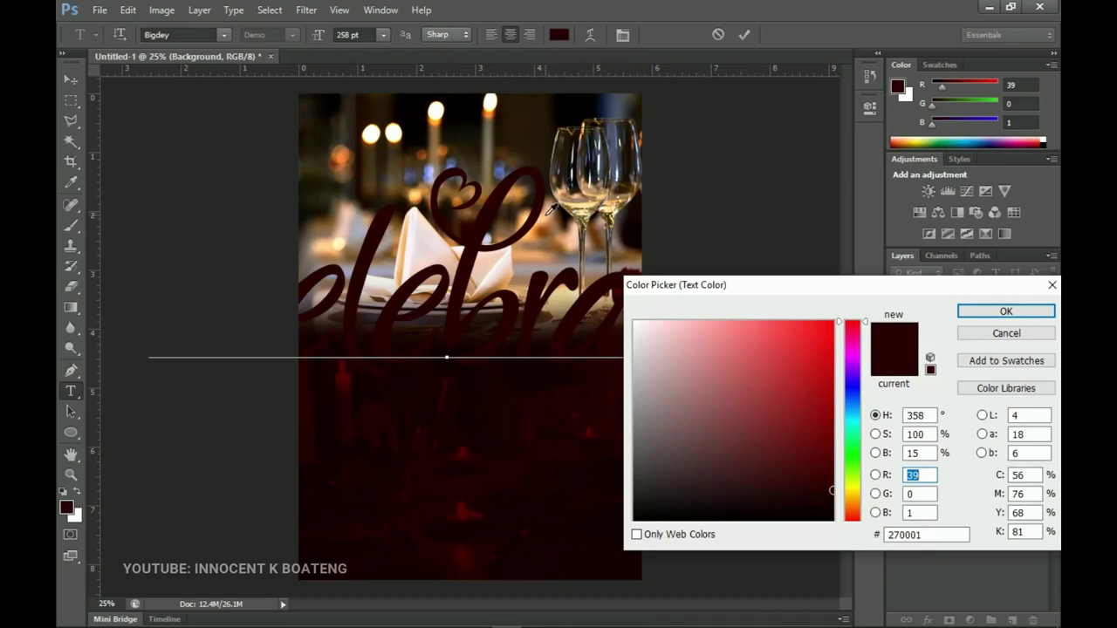
{"action": "left_click", "coordinate": [551, 210]}
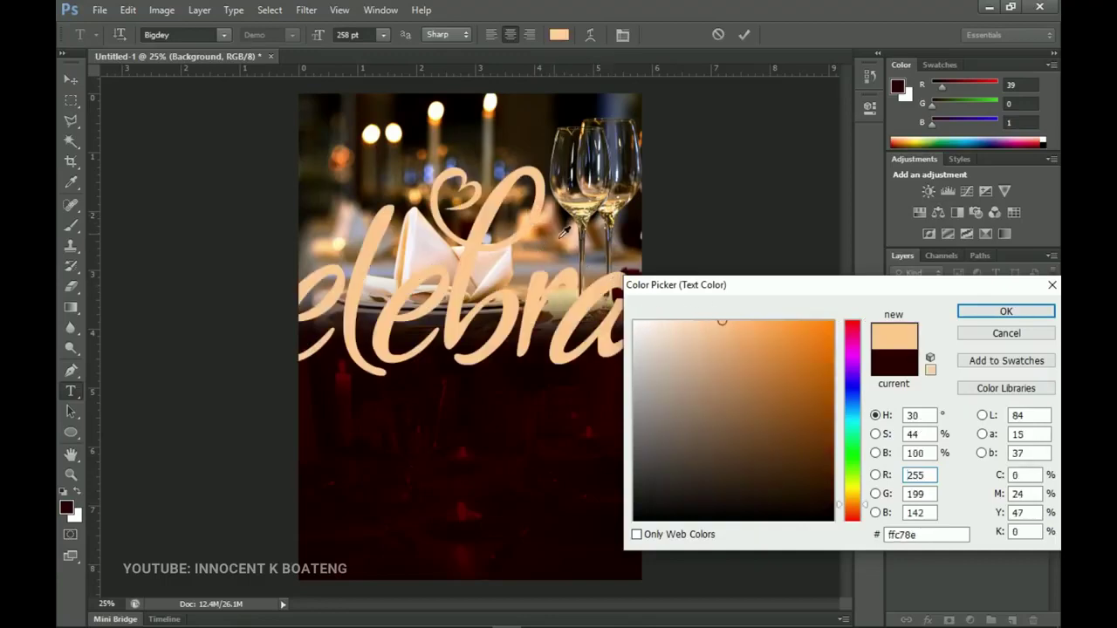
{"action": "left_click_drag", "start_coordinate": [532, 208], "coordinate": [528, 209]}
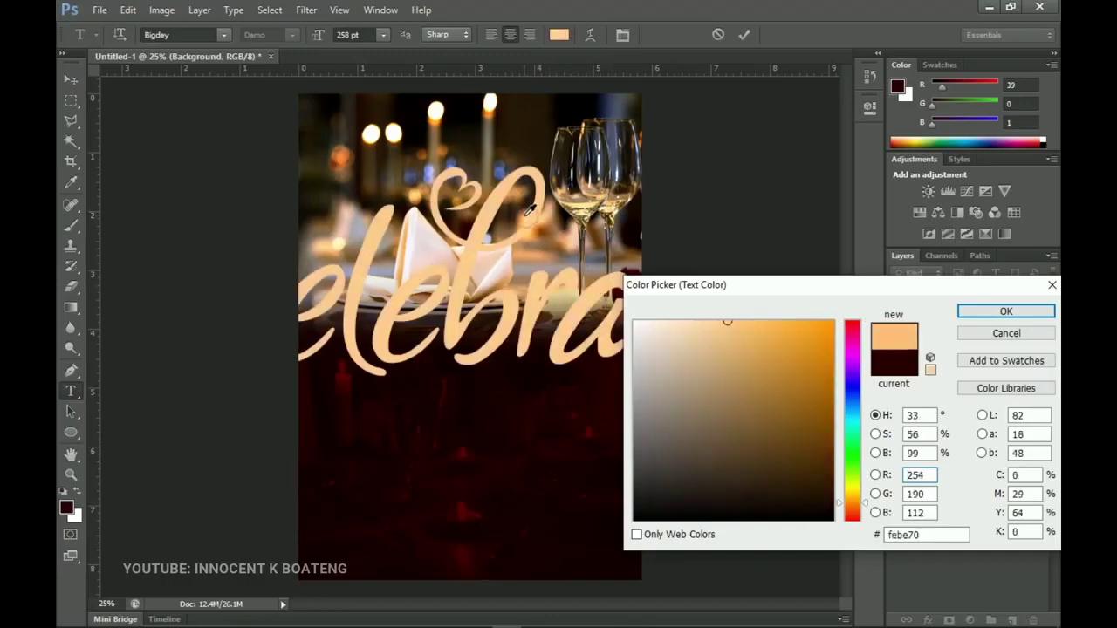
{"action": "left_click", "coordinate": [529, 211]}
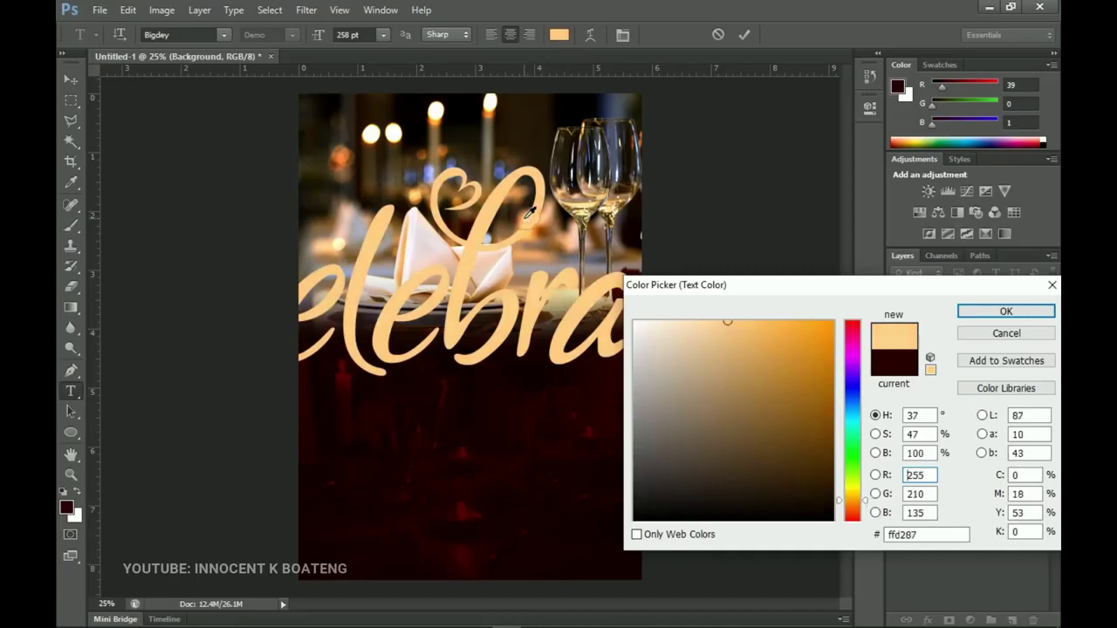
{"action": "left_click", "coordinate": [989, 316]}
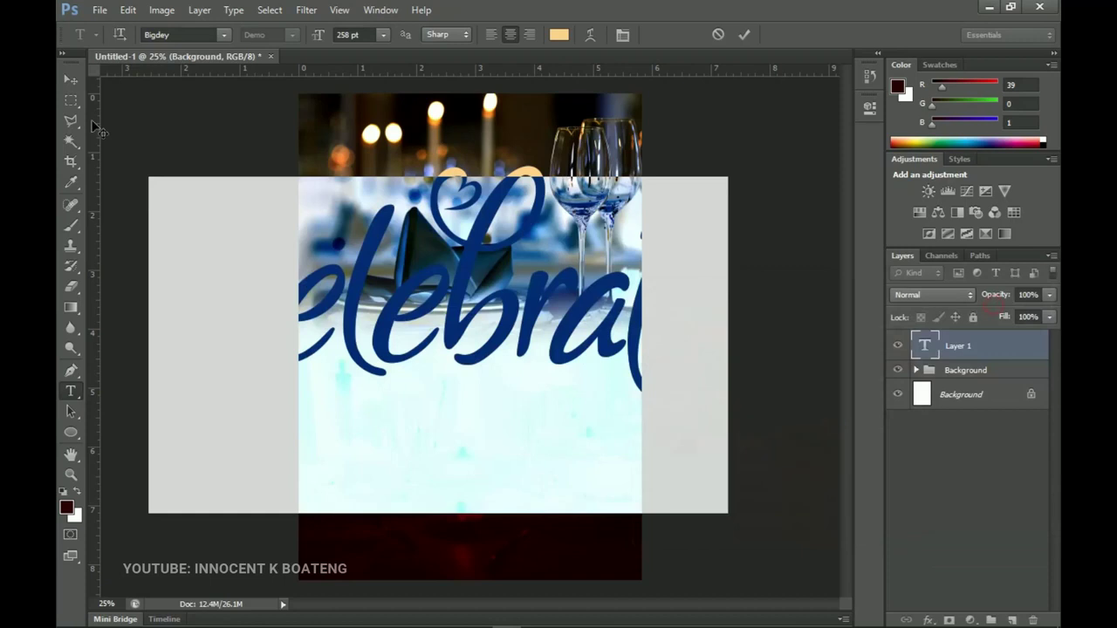
{"action": "left_click", "coordinate": [72, 80]}
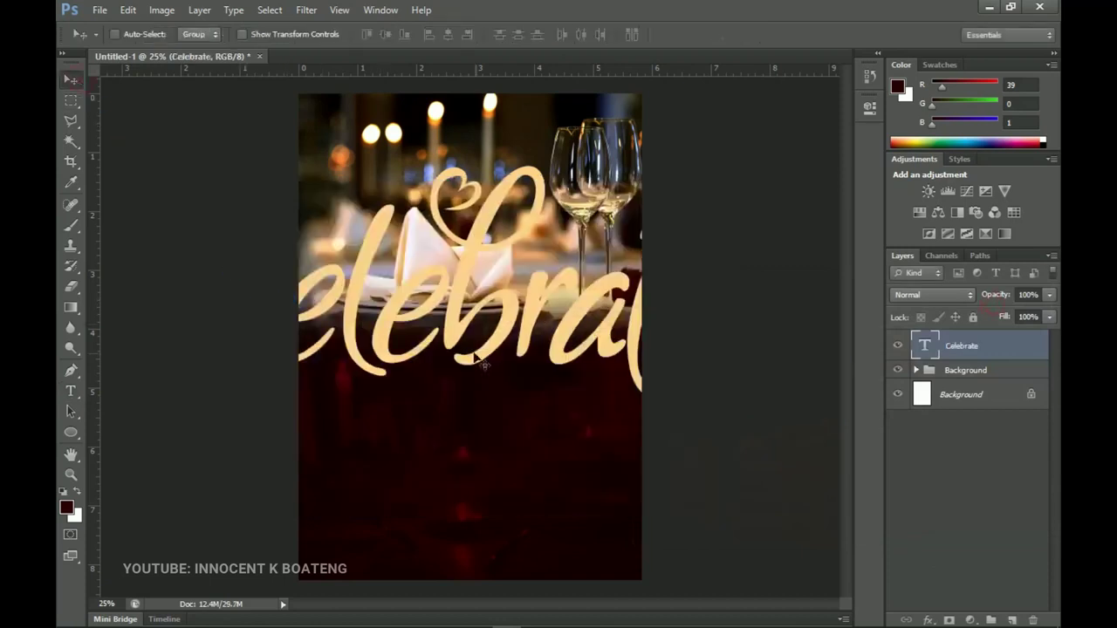
Shrink Celebrate to about 21% and centre it horizontally just below the plate.
{"action": "key", "text": "ctrl+t"}
{"action": "left_click_drag", "start_coordinate": [730, 165], "coordinate": [503, 301]}
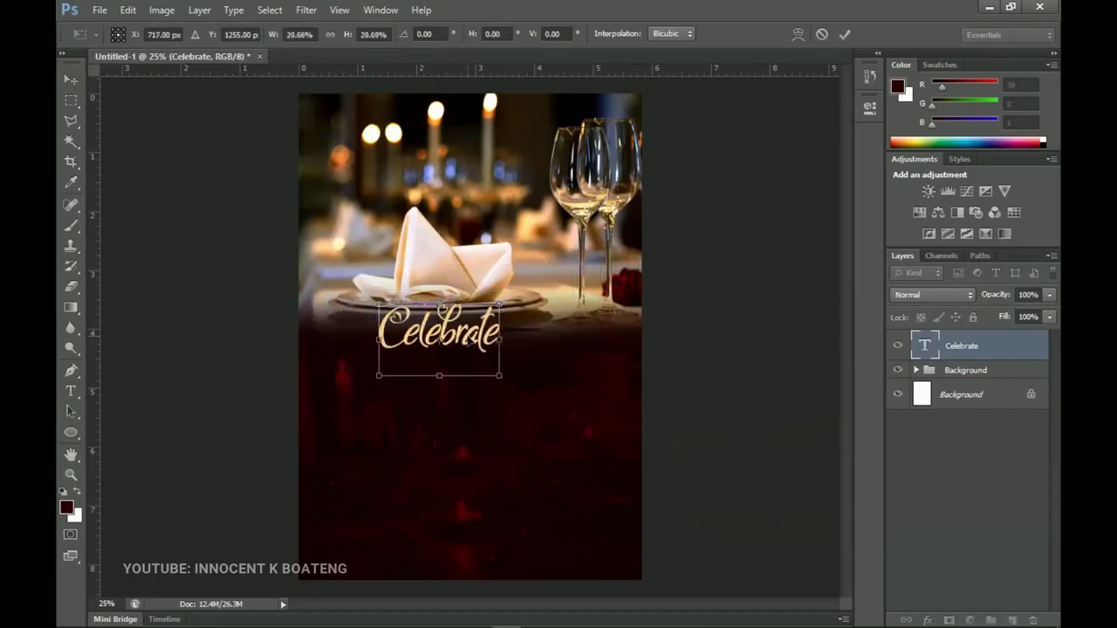
{"action": "key", "text": "Return"}
{"action": "key", "text": "ctrl+a"}
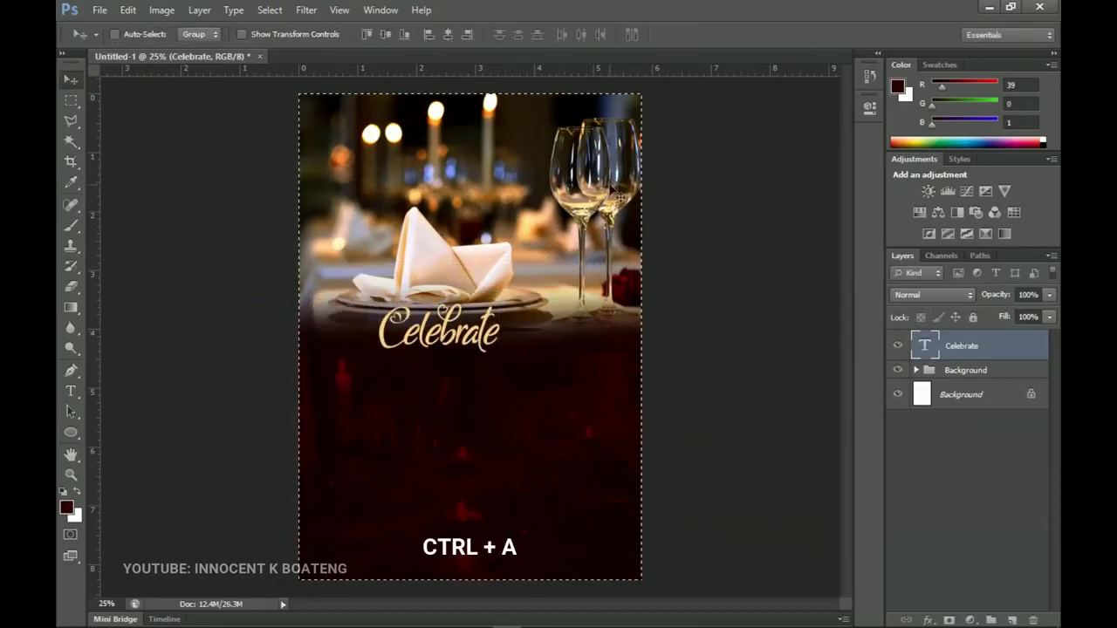
{"action": "left_click", "coordinate": [449, 34]}
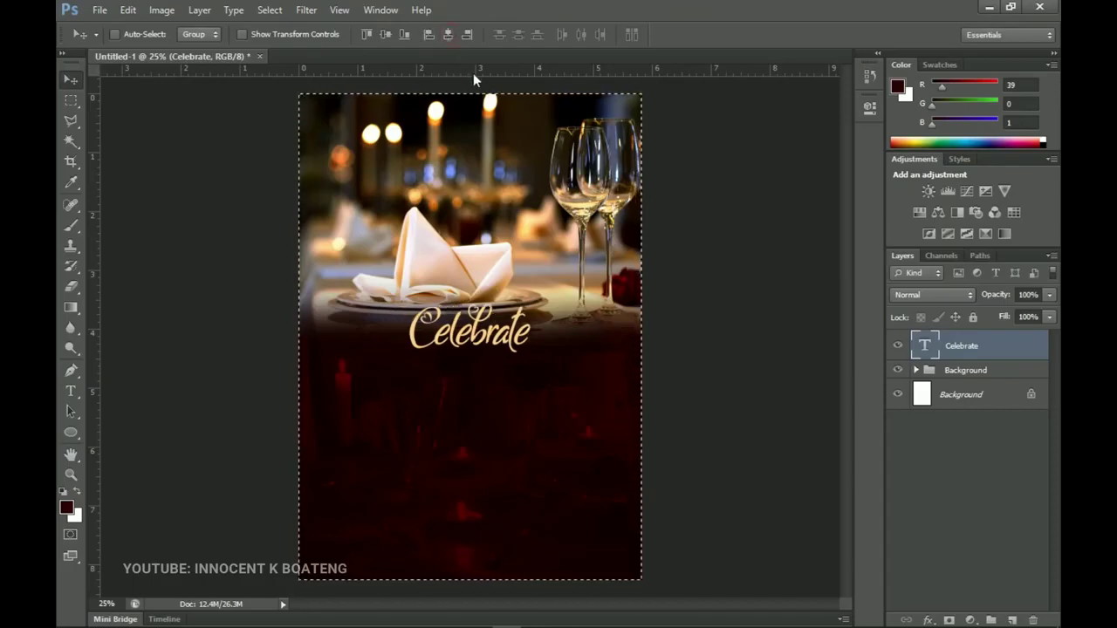
{"action": "key", "text": "ctrl+d"}
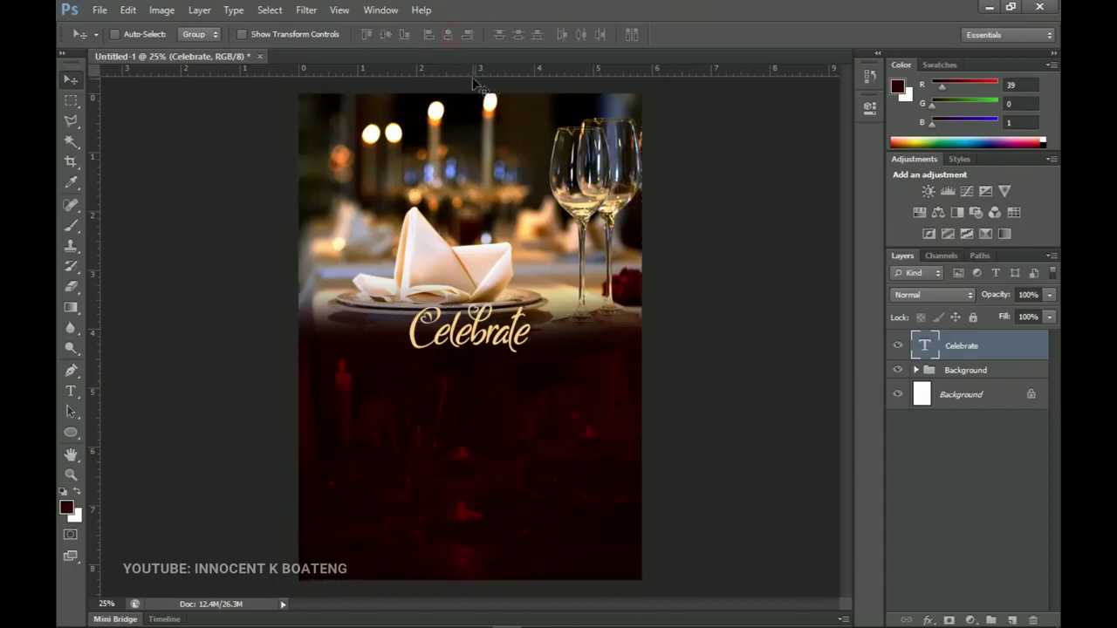
Duplicate Celebrate below itself and change the copy's text to Valentine.
{"action": "key", "text": "ctrl+j"}
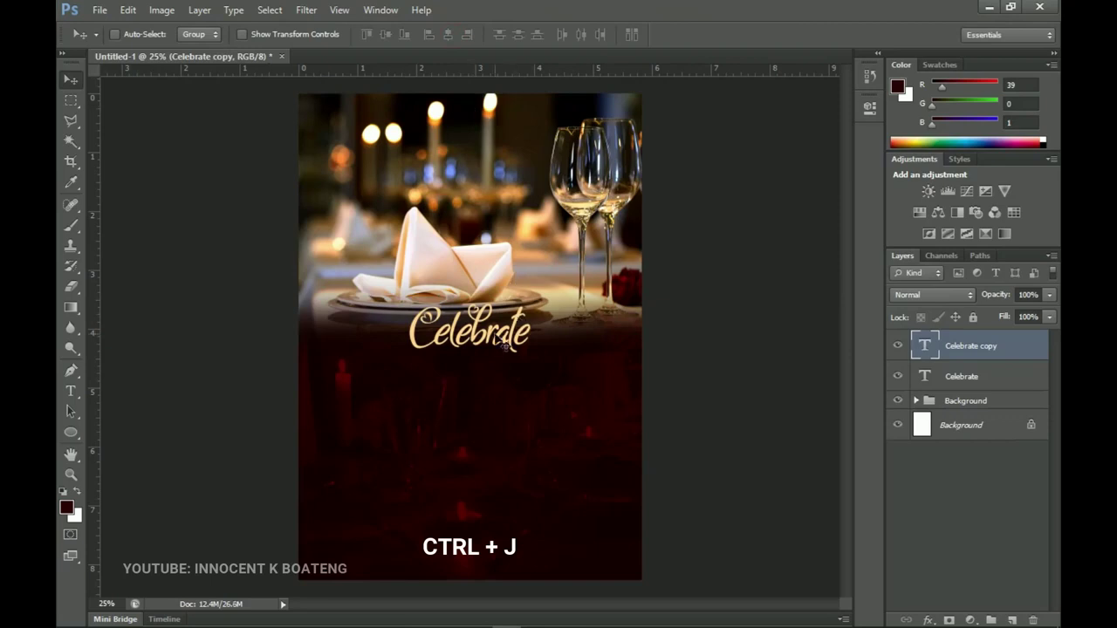
{"action": "left_click_drag", "start_coordinate": [503, 342], "coordinate": [493, 385]}
{"action": "key", "text": "t"}
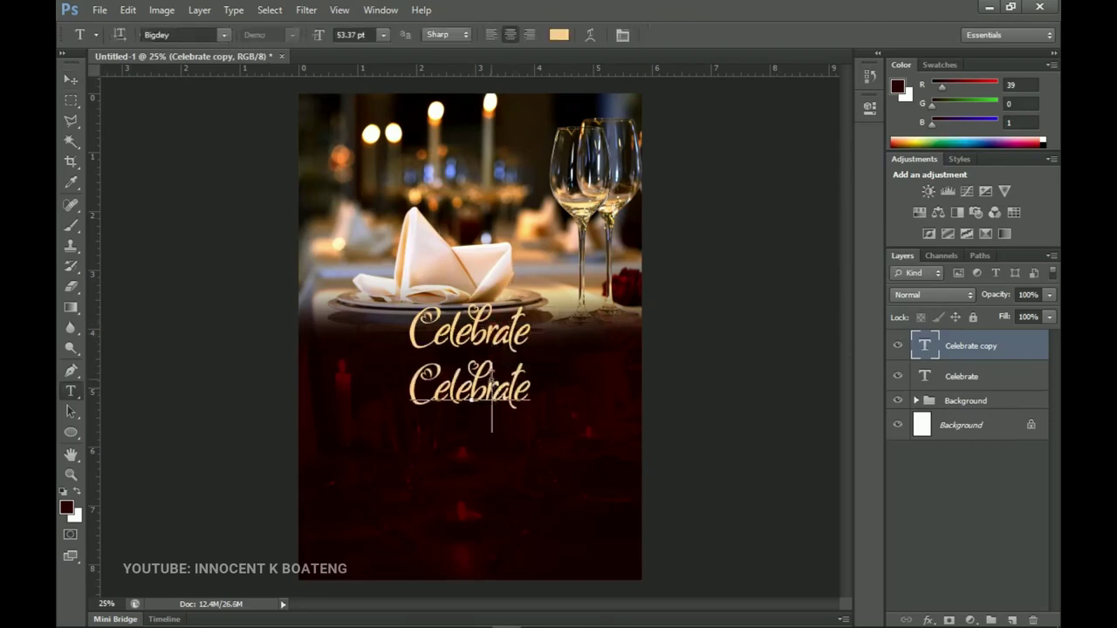
{"action": "double_click", "coordinate": [490, 377]}
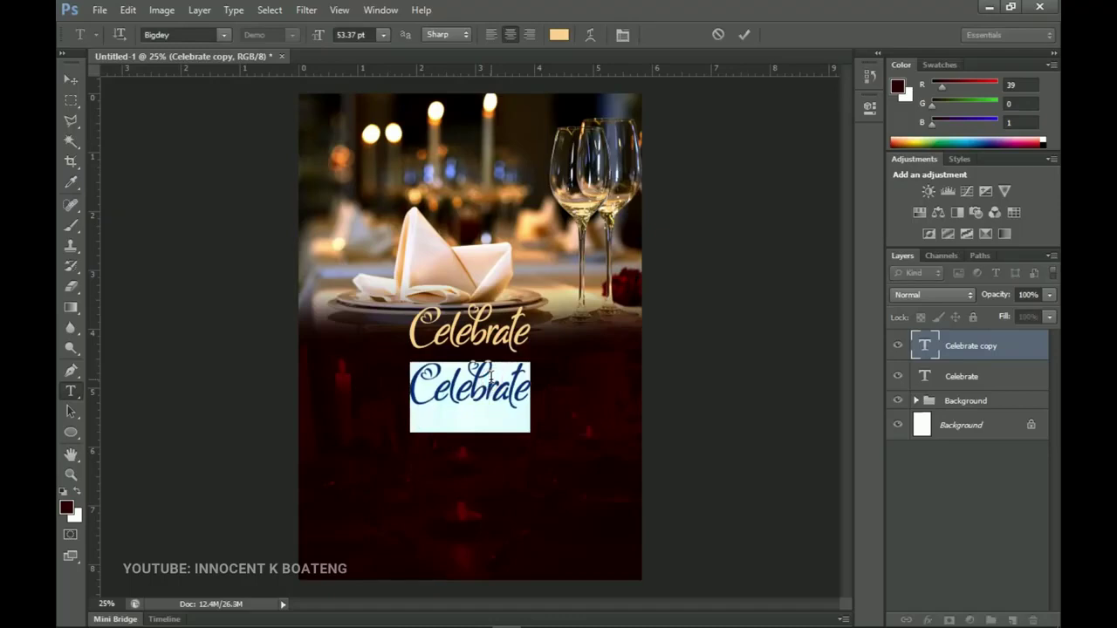
{"action": "type", "text": "Valentines"}
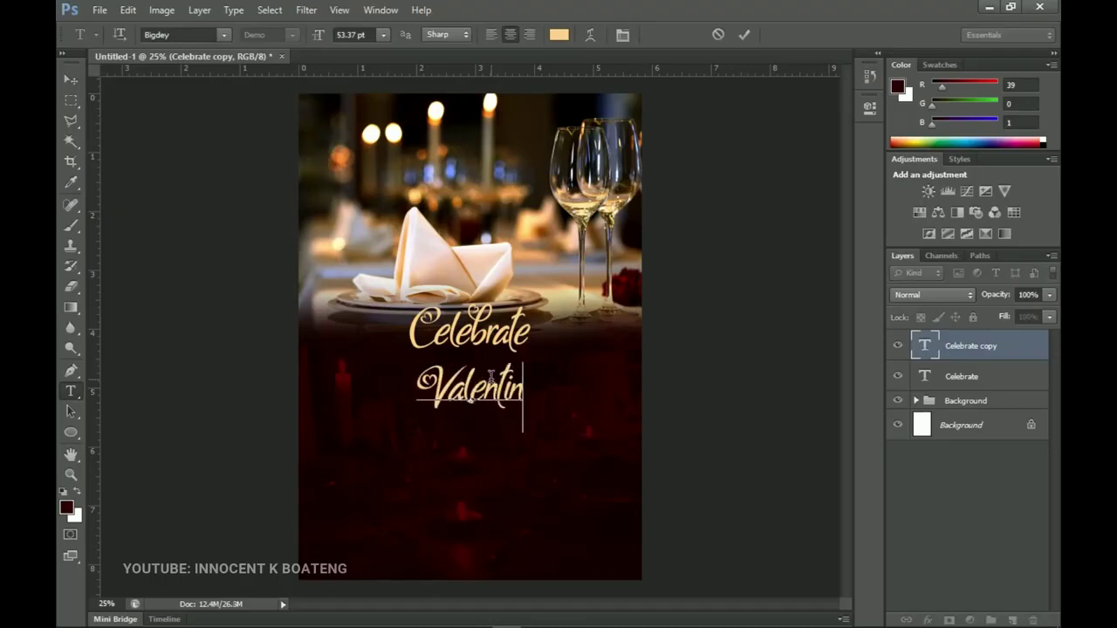
{"action": "key", "text": "ctrl+Return"}
{"action": "key", "text": "v"}
{"action": "key", "text": "t"}
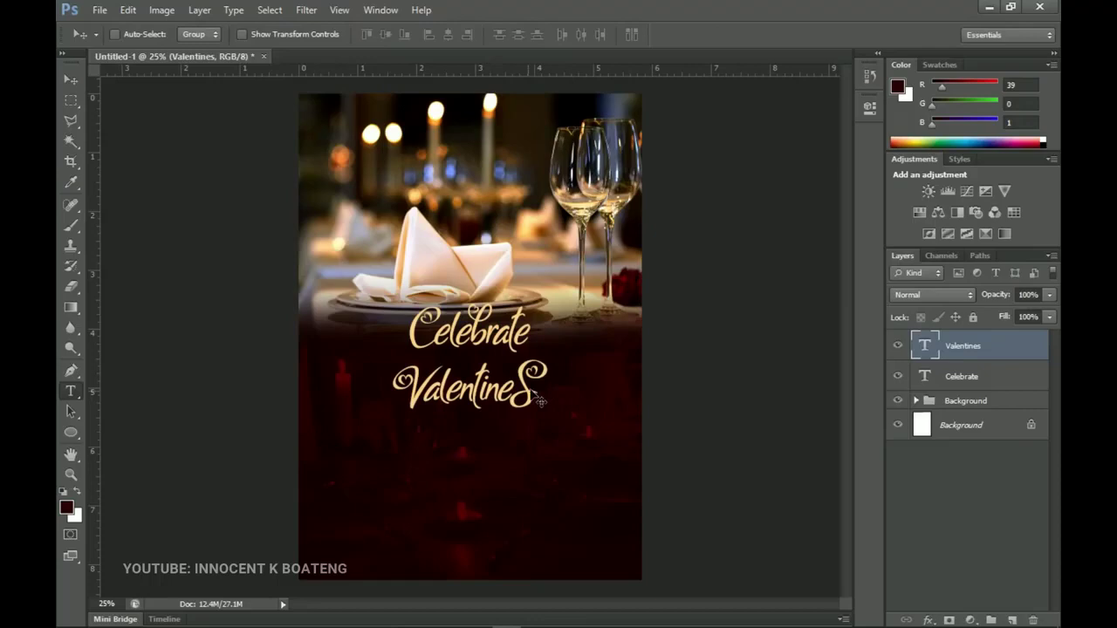
{"action": "left_click", "coordinate": [538, 400]}
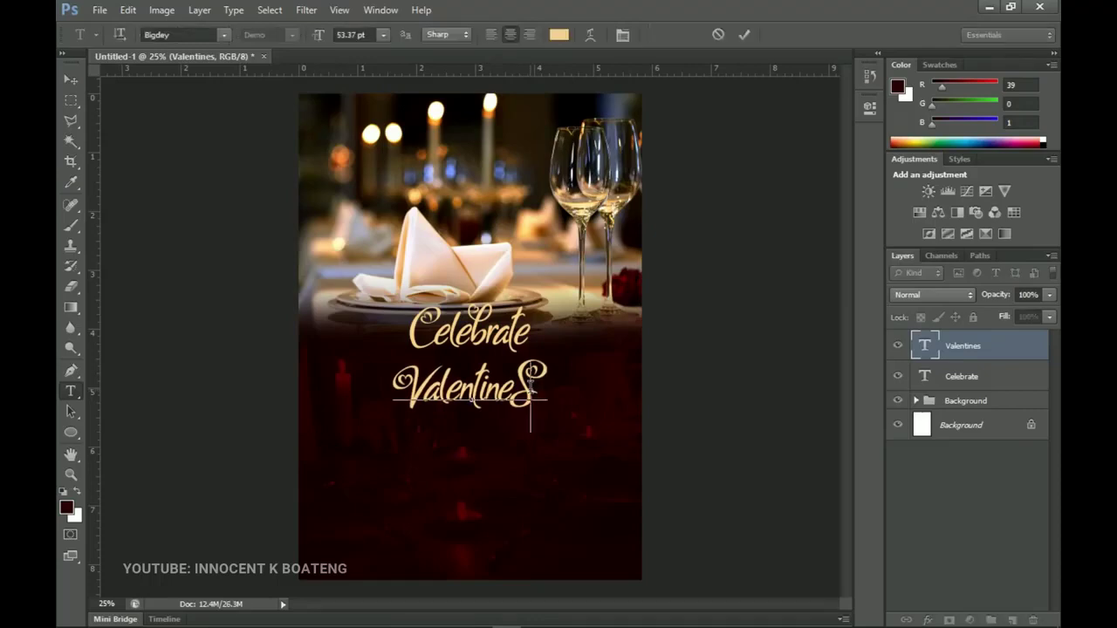
{"action": "key", "text": "BackSpace"}
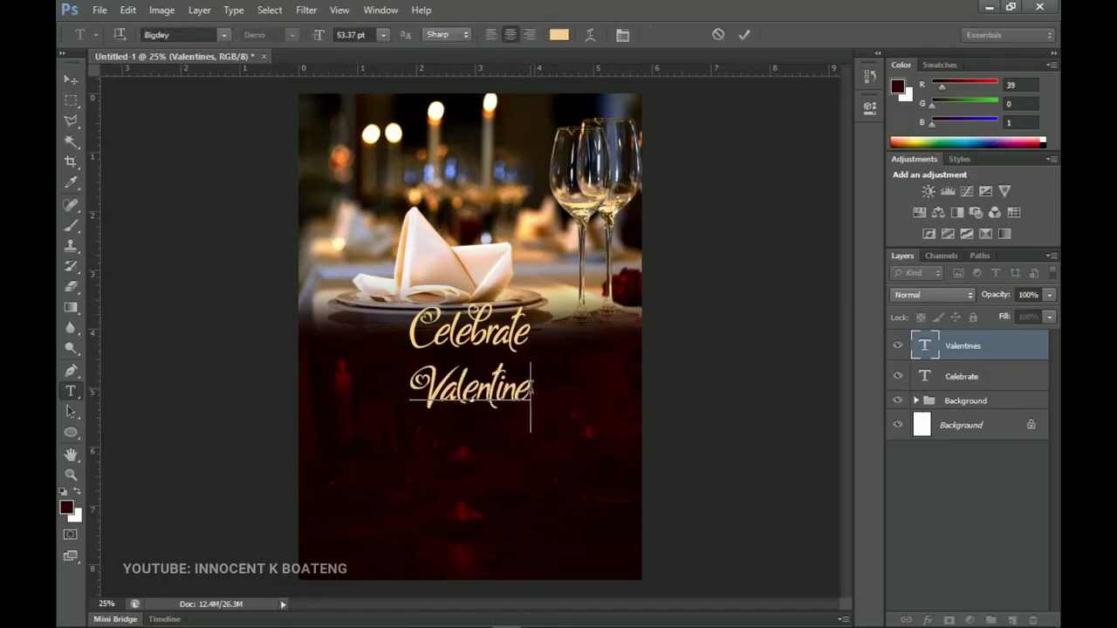
{"action": "left_click", "coordinate": [72, 78]}
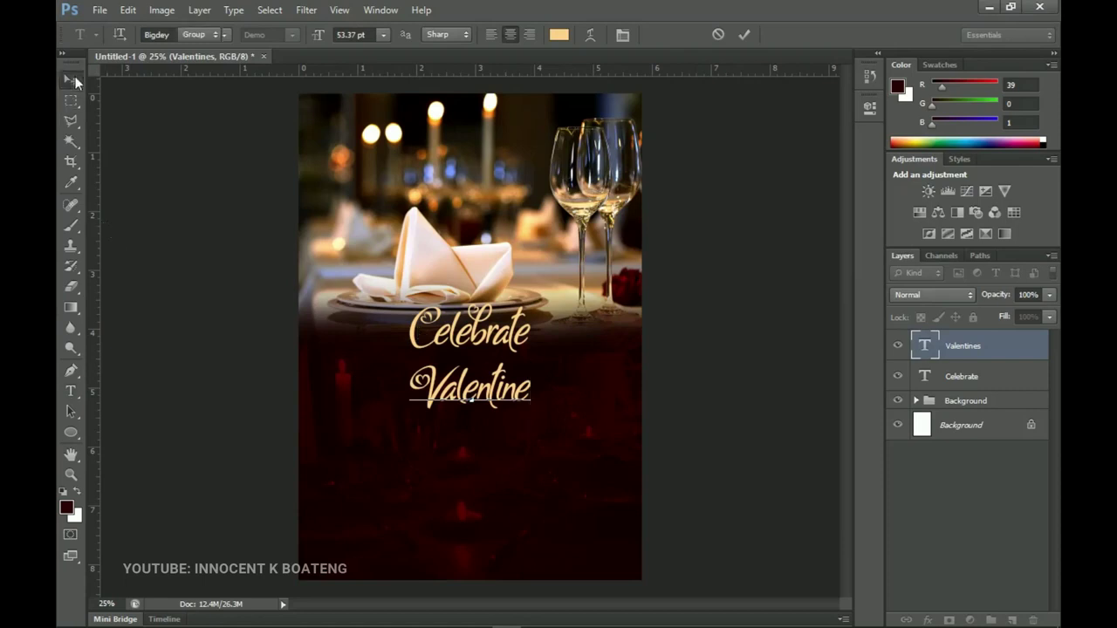
Scale Valentine to about 200%, centre it horizontally and nudge it slightly down.
{"action": "key", "text": "ctrl+t"}
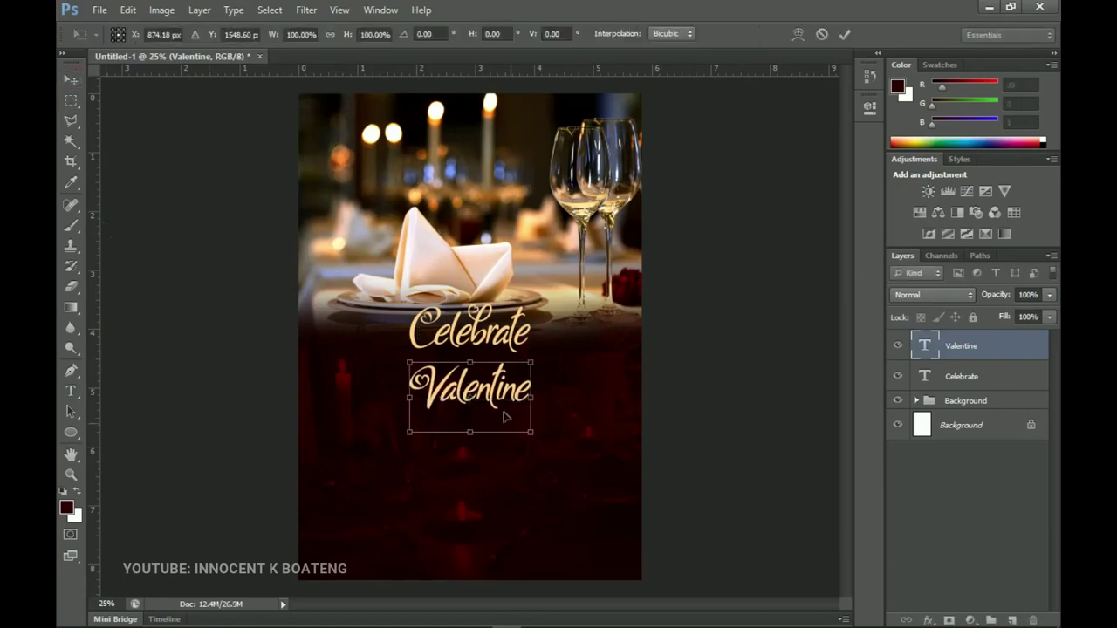
{"action": "left_click_drag", "start_coordinate": [531, 434], "coordinate": [604, 447]}
{"action": "key", "text": "Return"}
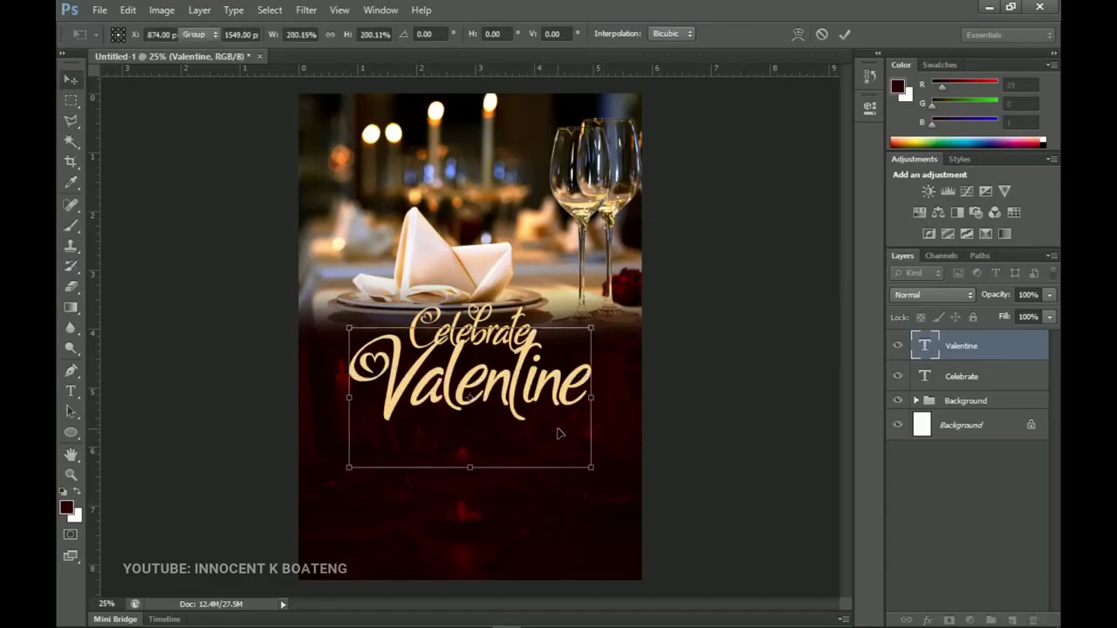
{"action": "key", "text": "ctrl+a"}
{"action": "left_click", "coordinate": [449, 34]}
{"action": "key", "text": "ctrl+d"}
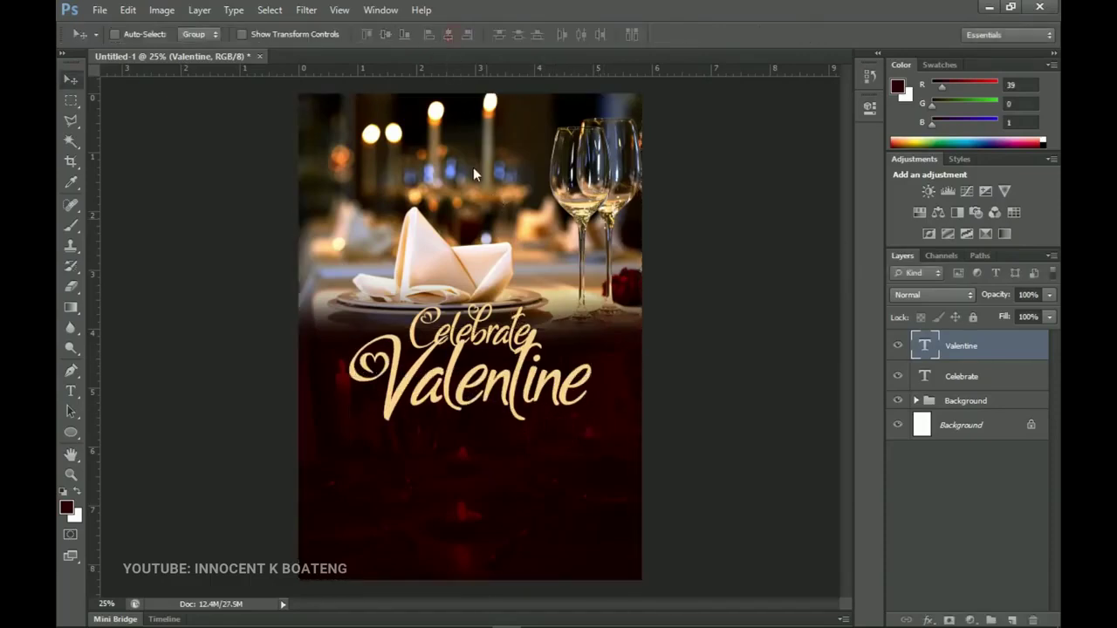
{"action": "left_click_drag", "start_coordinate": [520, 384], "coordinate": [524, 389]}
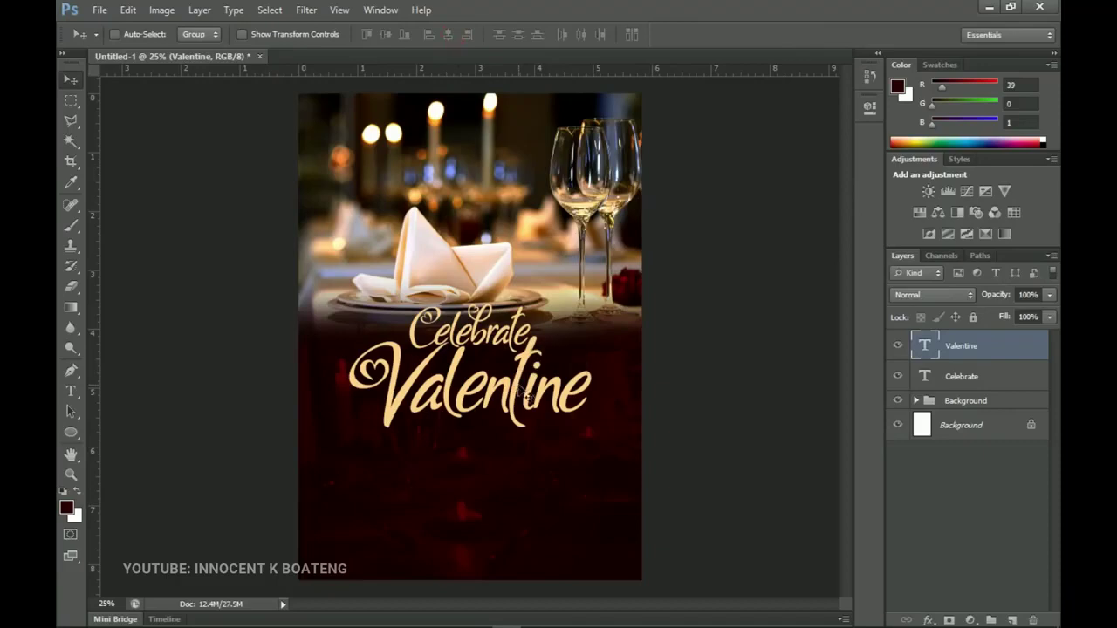
Recolour the Celebrate text pale cream fff4e1.
{"action": "key", "text": "t"}
{"action": "left_click", "coordinate": [475, 329]}
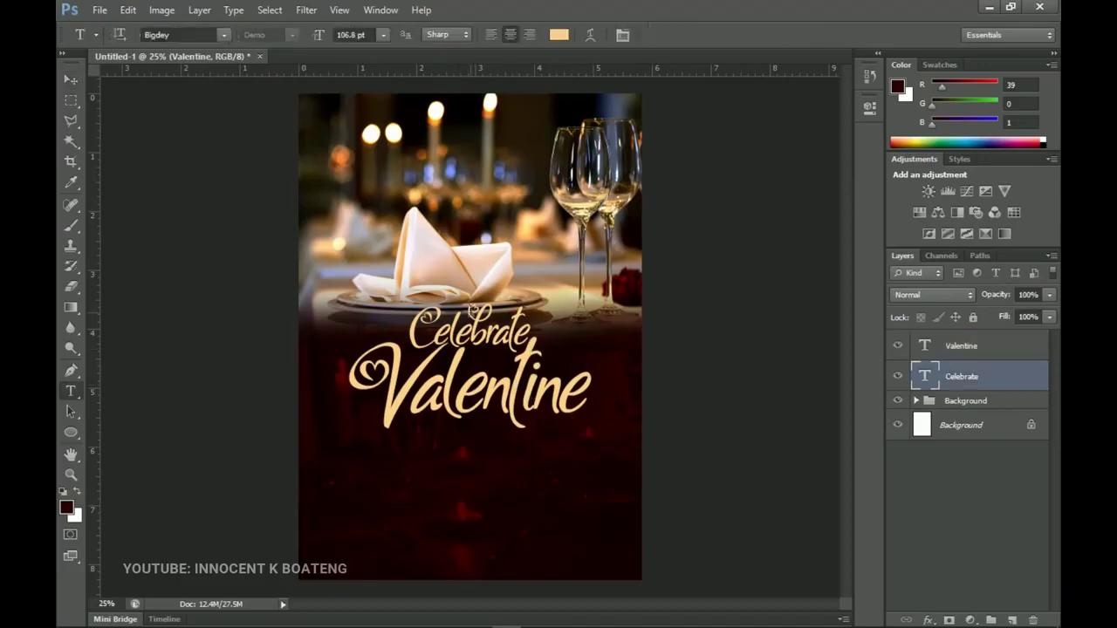
{"action": "key", "text": "ctrl+a"}
{"action": "left_click", "coordinate": [555, 34]}
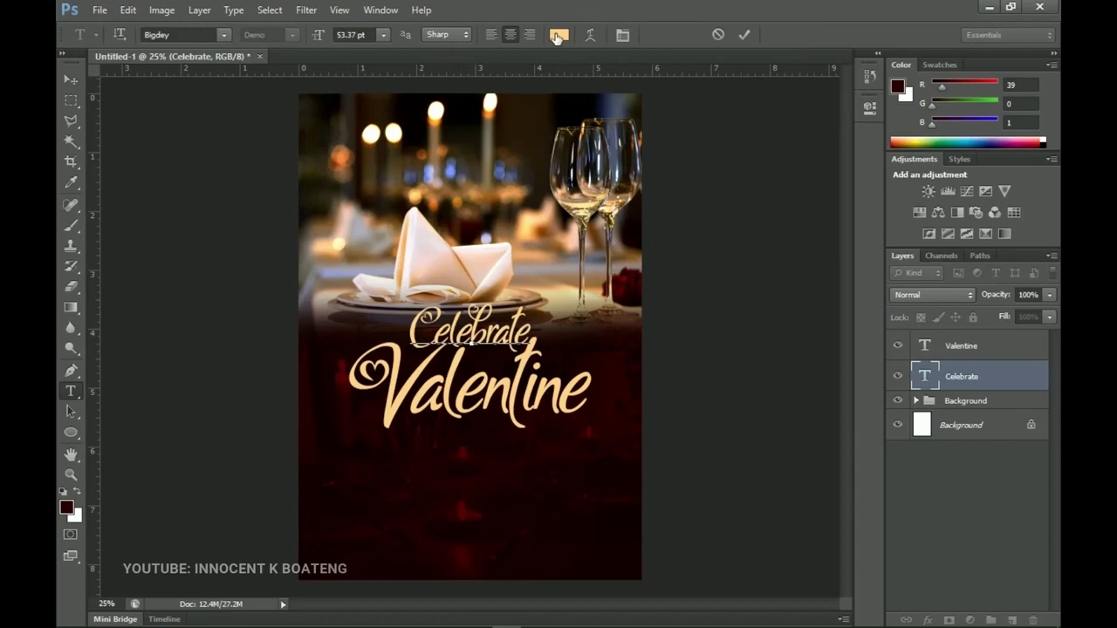
{"action": "left_click", "coordinate": [649, 322]}
{"action": "left_click_drag", "start_coordinate": [650, 322], "coordinate": [656, 321]}
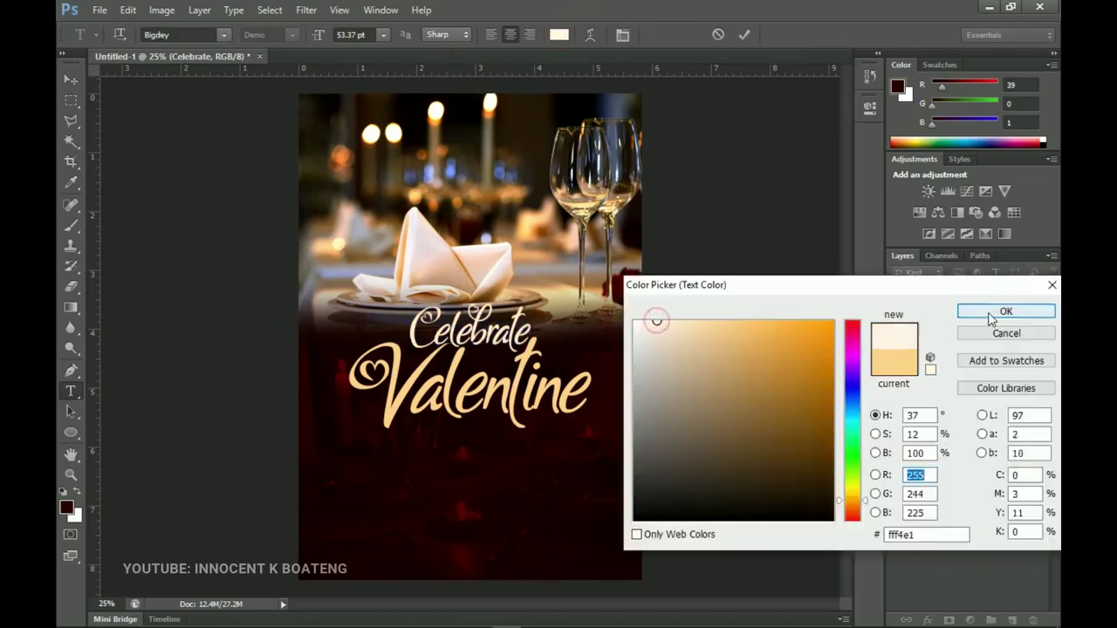
{"action": "key", "text": "Return"}
{"action": "left_click", "coordinate": [70, 79]}
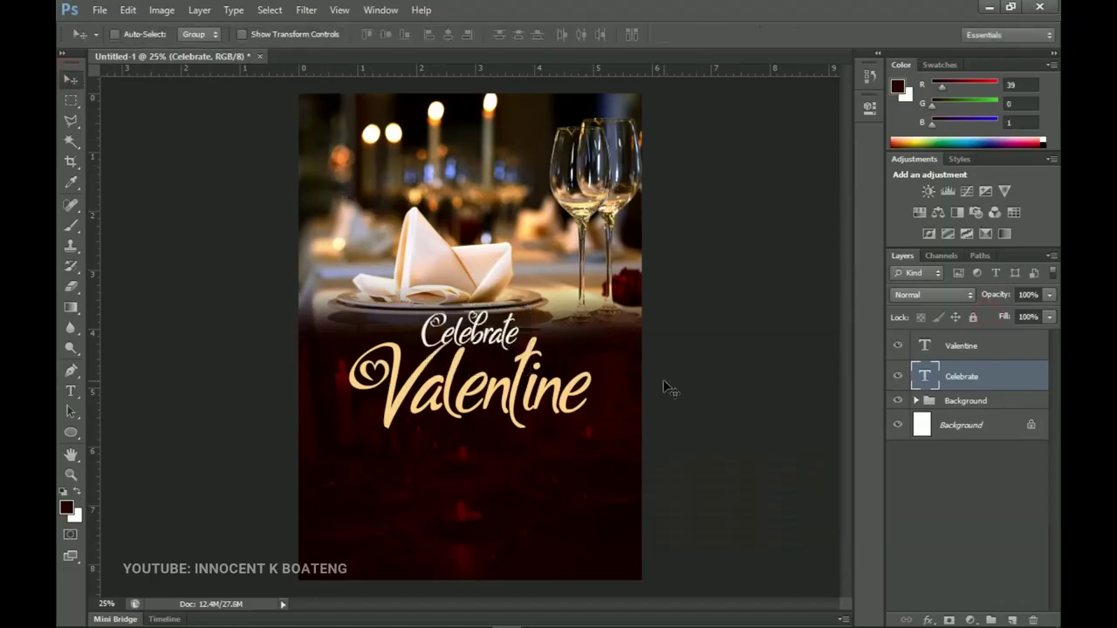
Draw a rectangle bar below Valentine with the Rectangle Tool.
{"action": "left_click", "coordinate": [70, 434]}
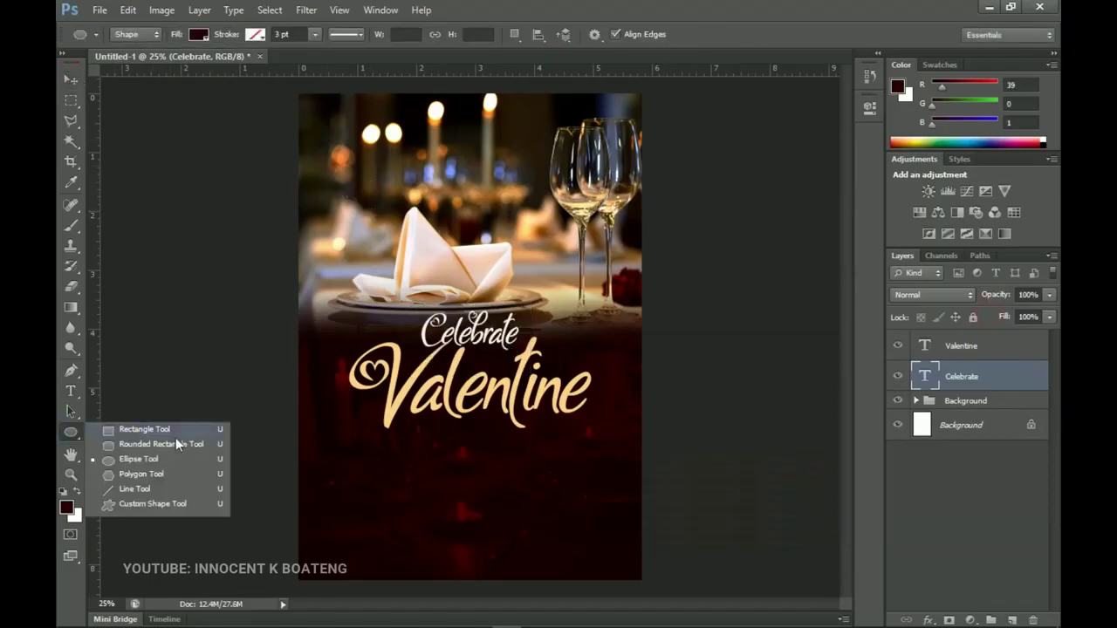
{"action": "left_click", "coordinate": [163, 427]}
{"action": "left_click", "coordinate": [73, 433]}
{"action": "left_click", "coordinate": [150, 429]}
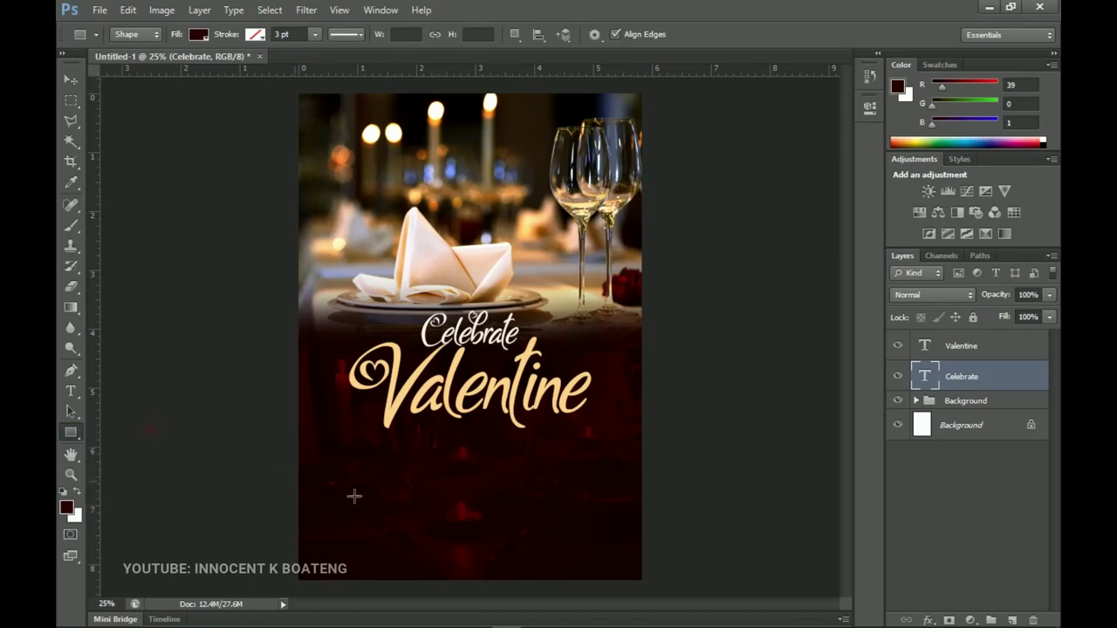
{"action": "left_click_drag", "start_coordinate": [339, 428], "coordinate": [632, 454]}
{"action": "key", "text": "ctrl+a"}
{"action": "key", "text": "v"}
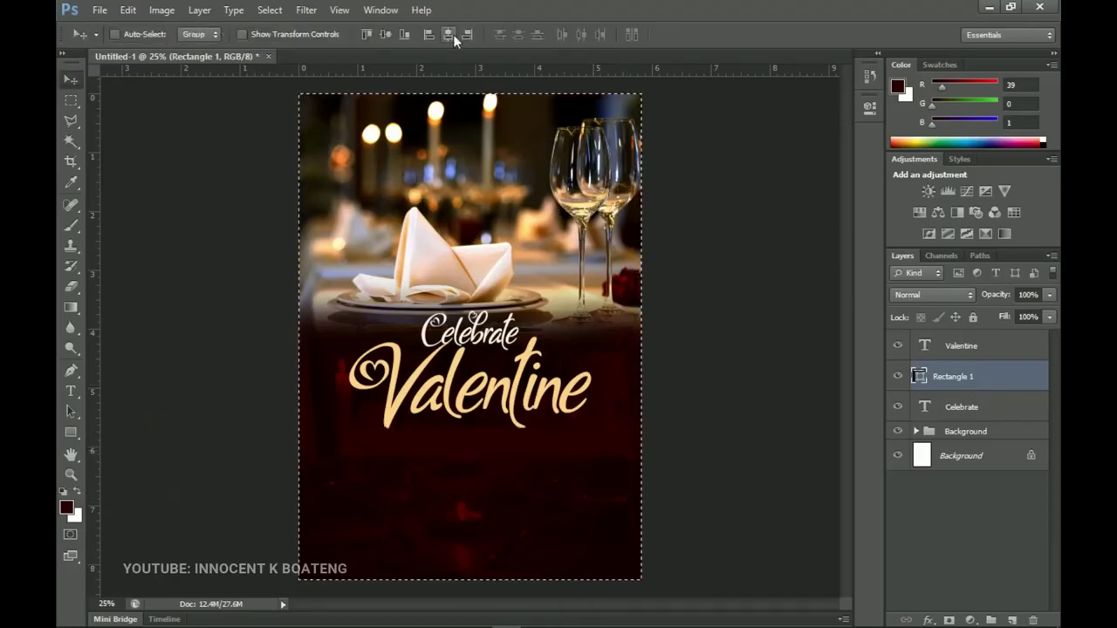
{"action": "key", "text": "ctrl+d"}
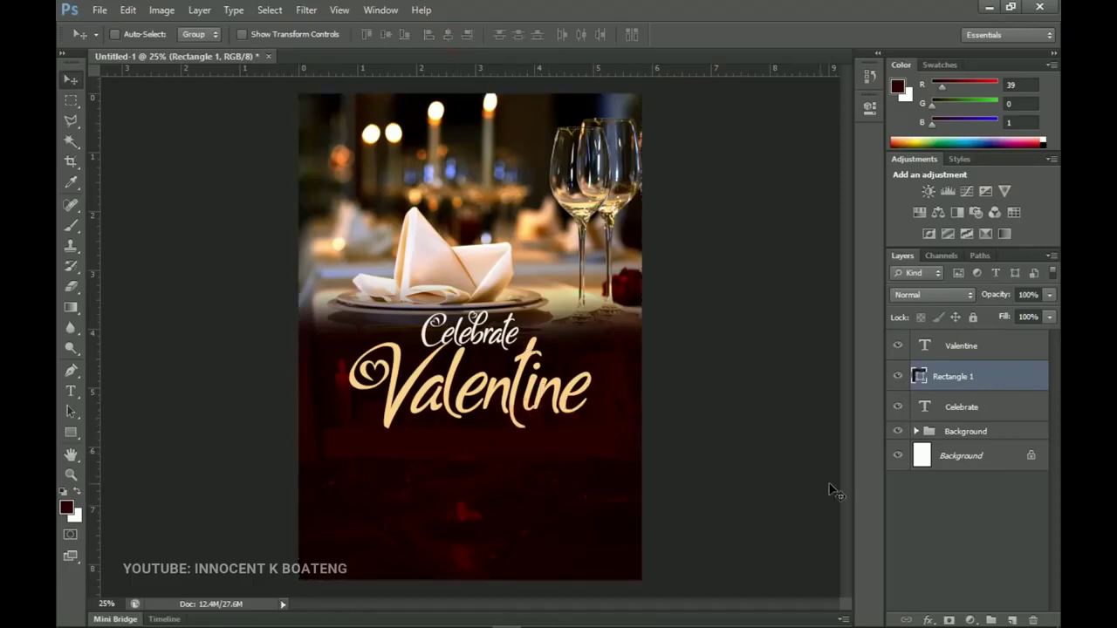
Move Rectangle 1 to the top of the layers, fill it white ffffff, and shrink it to about 83.5%.
{"action": "left_click_drag", "start_coordinate": [946, 386], "coordinate": [933, 344]}
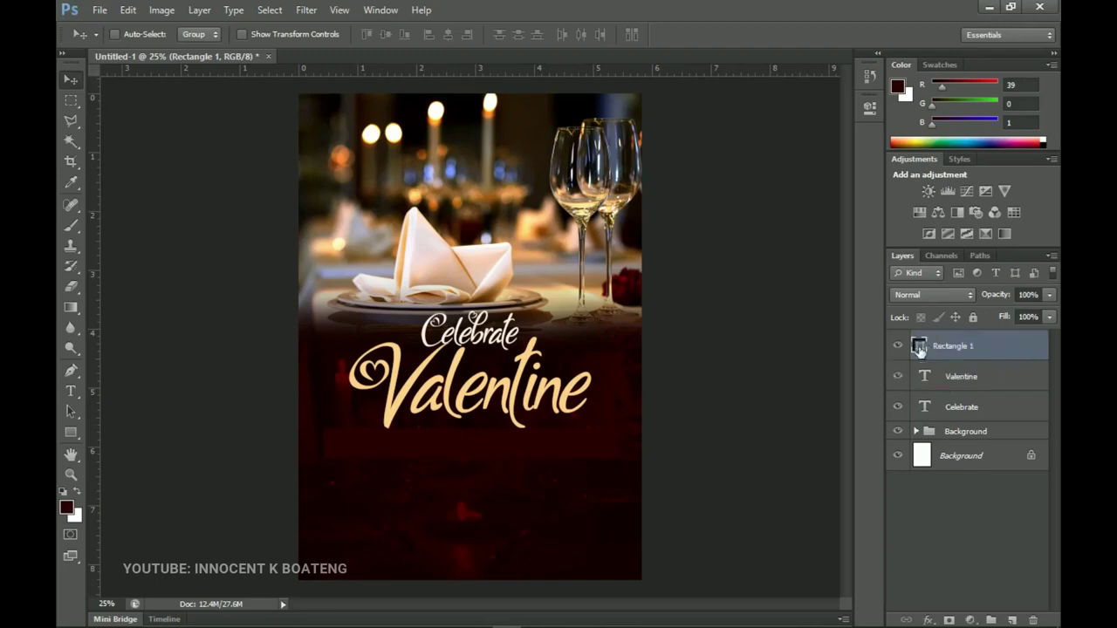
{"action": "double_click", "coordinate": [919, 348]}
{"action": "left_click", "coordinate": [634, 323]}
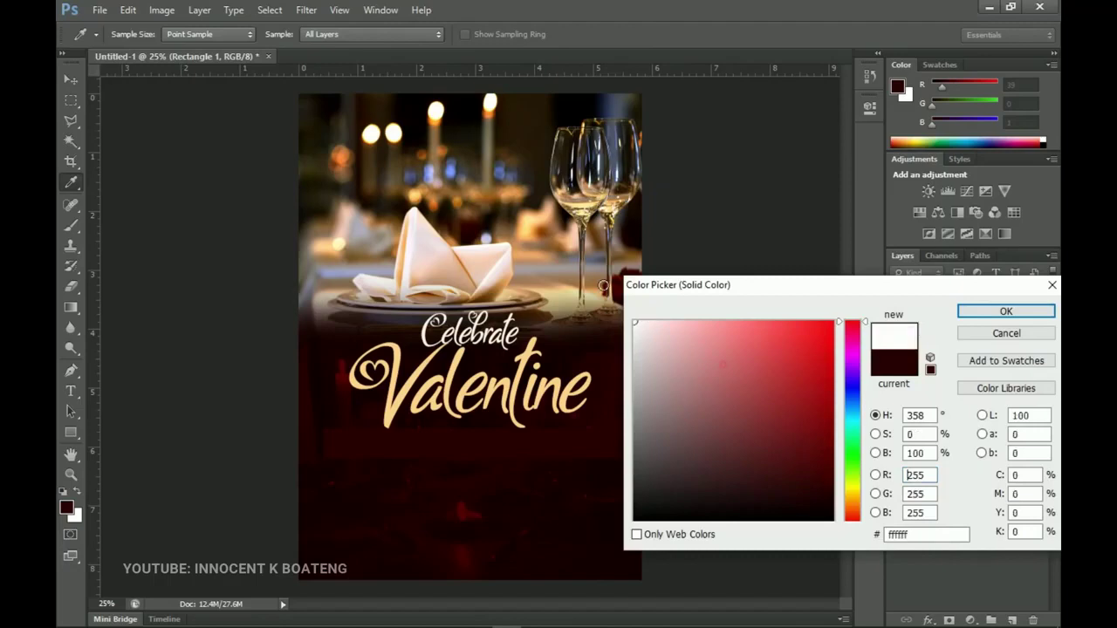
{"action": "left_click", "coordinate": [1006, 312]}
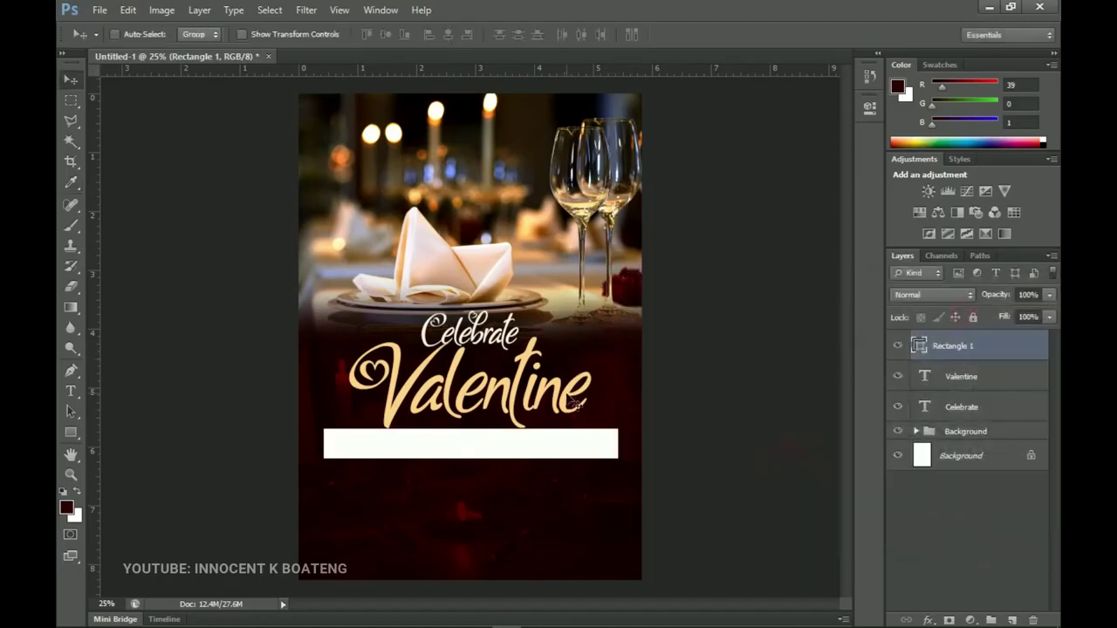
{"action": "key", "text": "ctrl+t"}
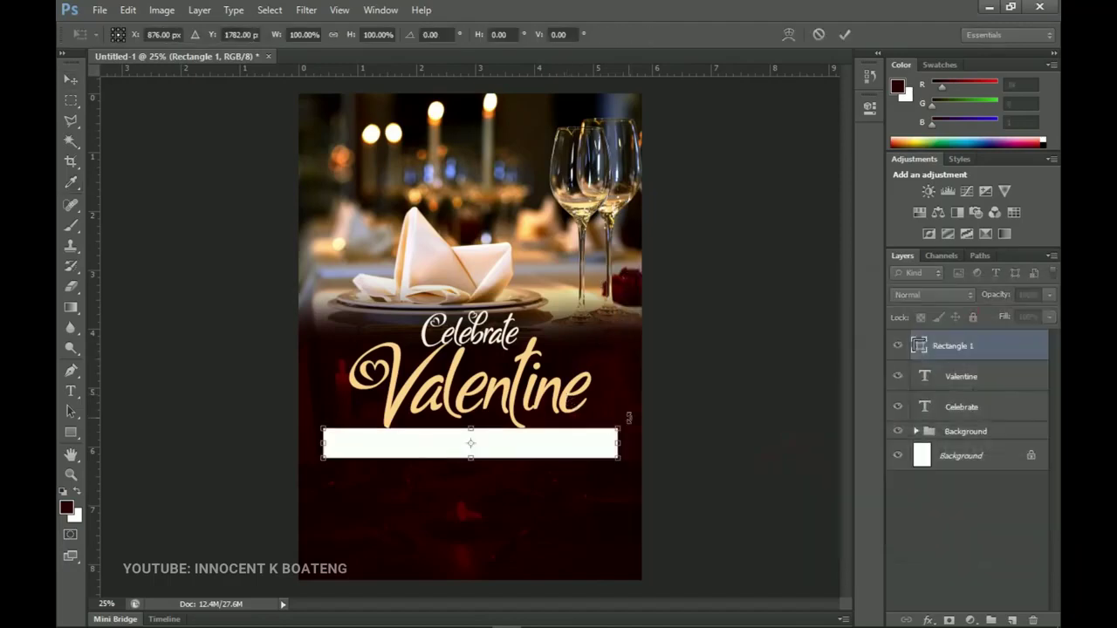
{"action": "left_click_drag", "start_coordinate": [621, 426], "coordinate": [570, 451]}
Apply the banner size and add Poppins text WITH THE SPECIAL SOMEONE below it at 83 pt.
{"action": "key", "text": "Return"}
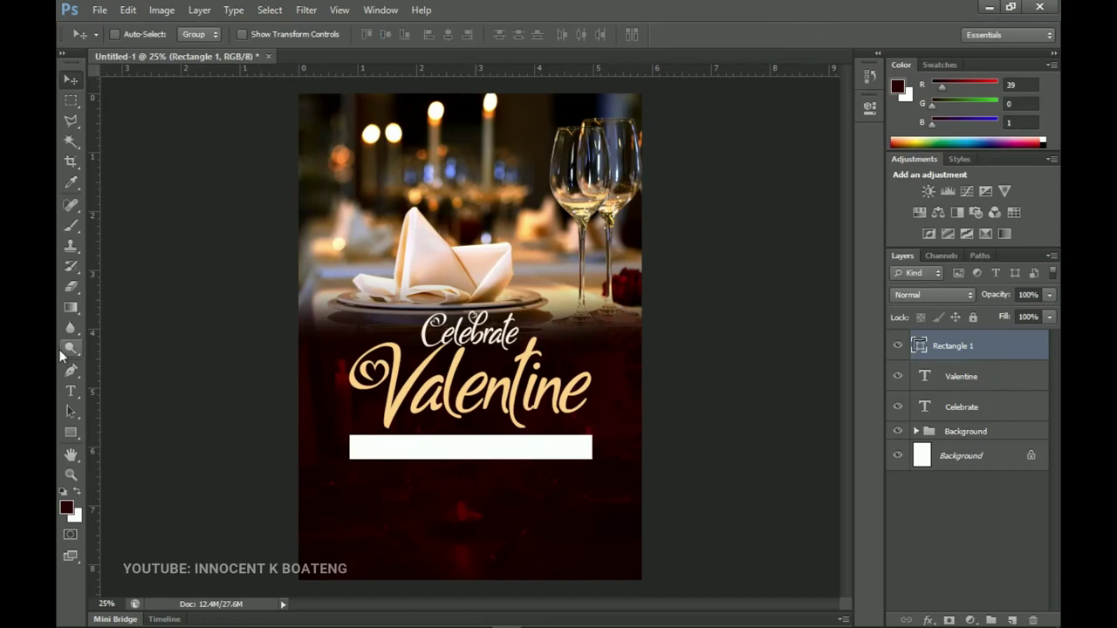
{"action": "left_click", "coordinate": [451, 505]}
{"action": "left_click", "coordinate": [444, 498]}
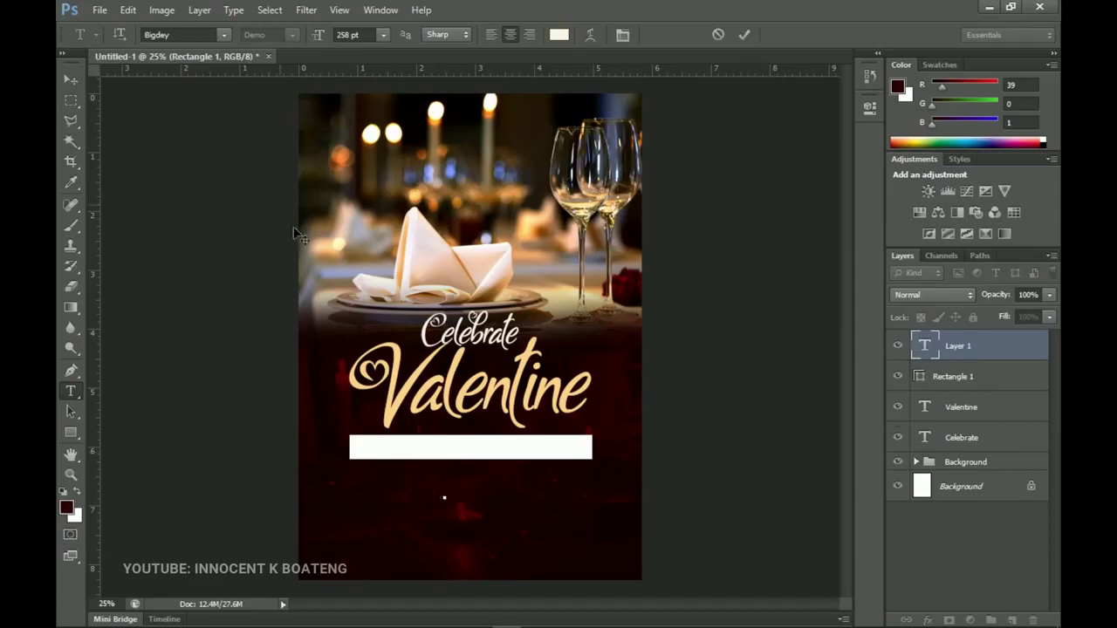
{"action": "left_click", "coordinate": [192, 35]}
{"action": "type", "text": "Poppins"}
{"action": "key", "text": "Return"}
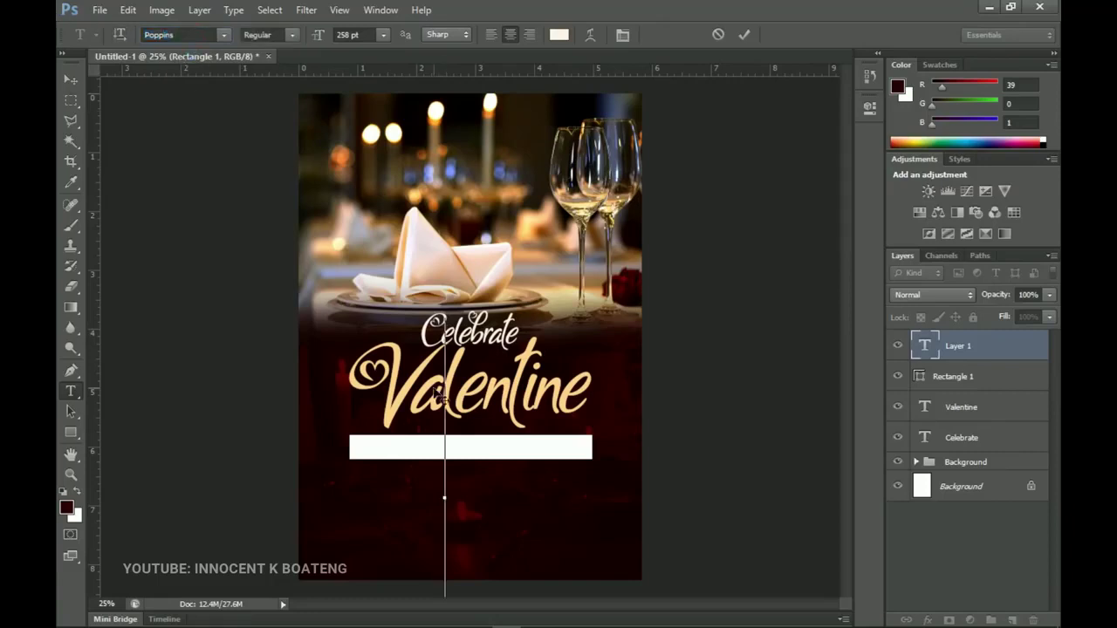
{"action": "type", "text": "SPECIAL"}
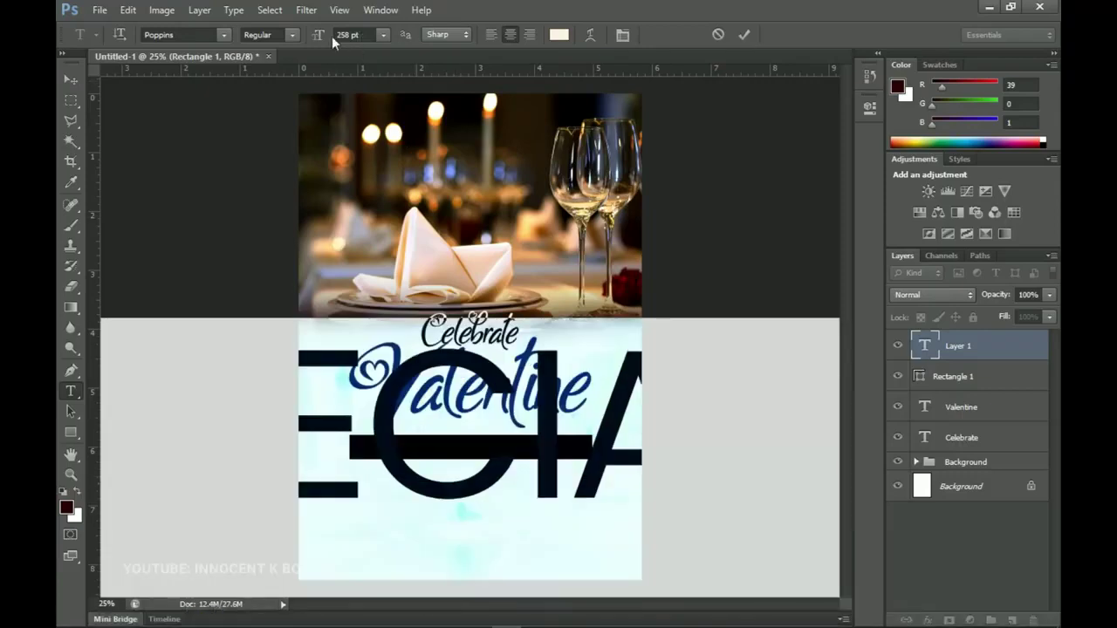
{"action": "left_click_drag", "start_coordinate": [319, 40], "coordinate": [182, 102]}
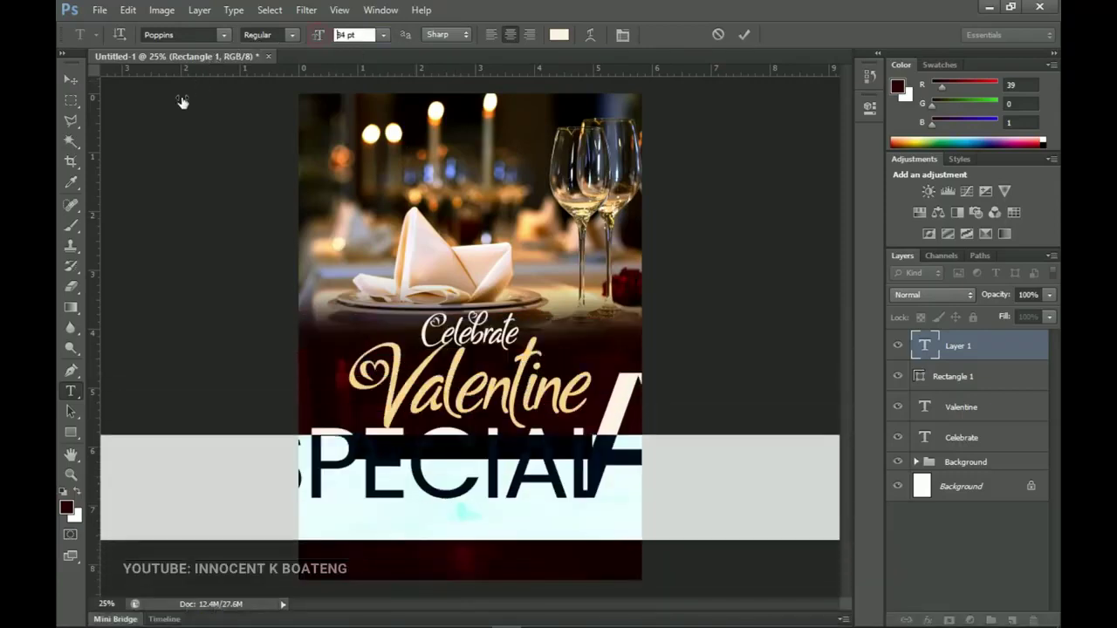
{"action": "left_click", "coordinate": [68, 85]}
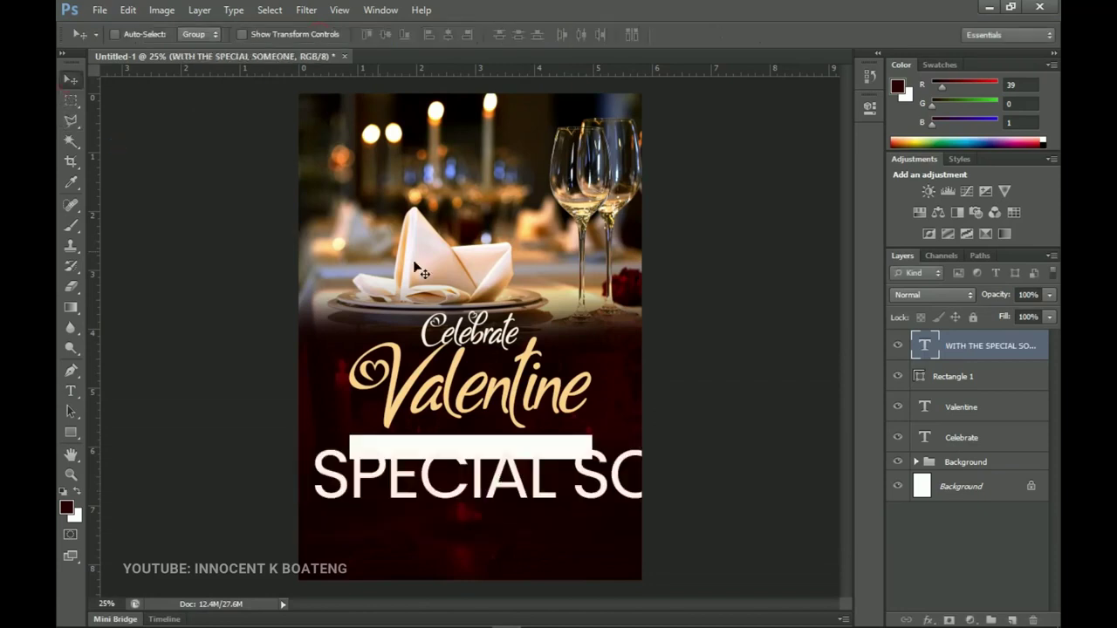
Shrink the WITH THE SPECIAL SOMEONE line to fit the page and centre it horizontally.
{"action": "key", "text": "z"}
{"action": "left_click", "coordinate": [466, 288], "text": "alt"}
{"action": "key", "text": "ctrl+t"}
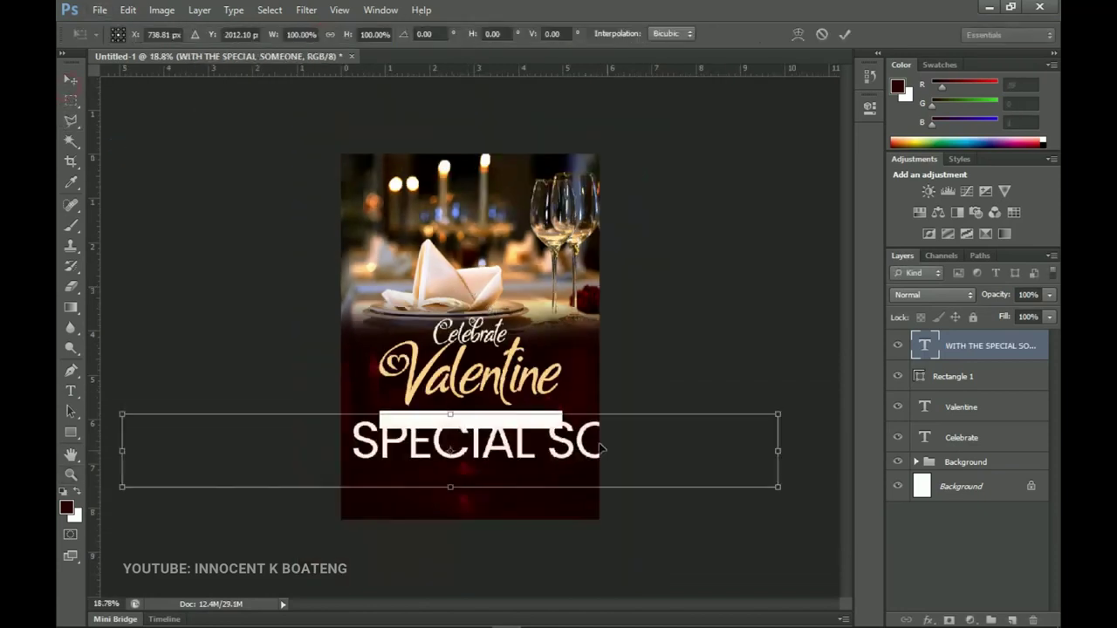
{"action": "left_click_drag", "start_coordinate": [778, 486], "coordinate": [511, 447]}
{"action": "key", "text": "ctrl+plus"}
{"action": "key", "text": "ctrl+plus"}
{"action": "key", "text": "ctrl+plus"}
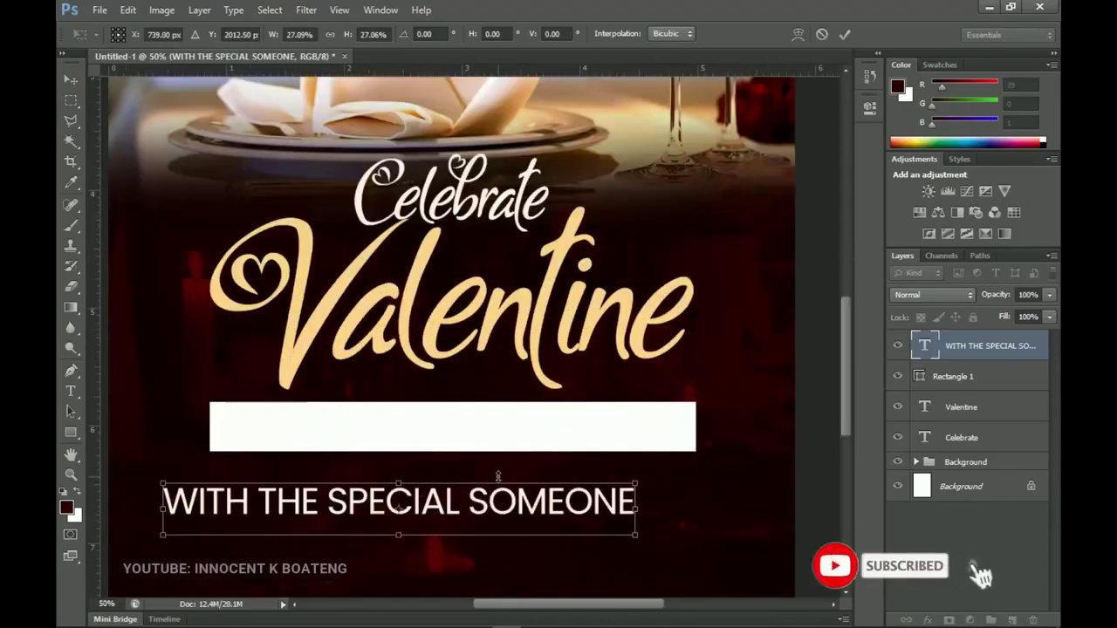
{"action": "key", "text": "Return"}
{"action": "key", "text": "z"}
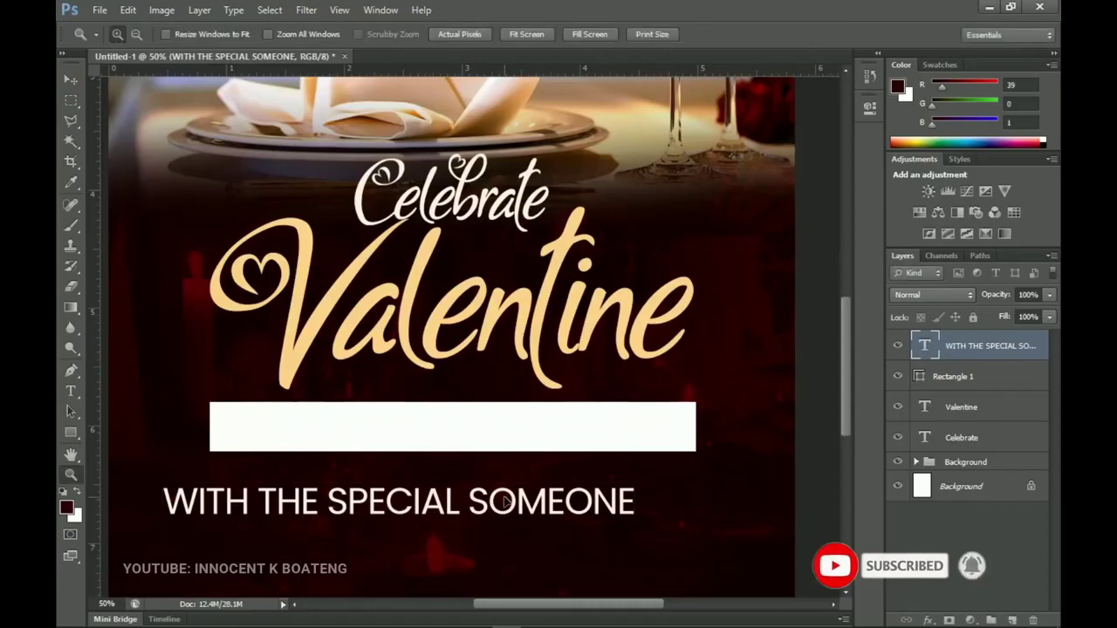
{"action": "key", "text": "v"}
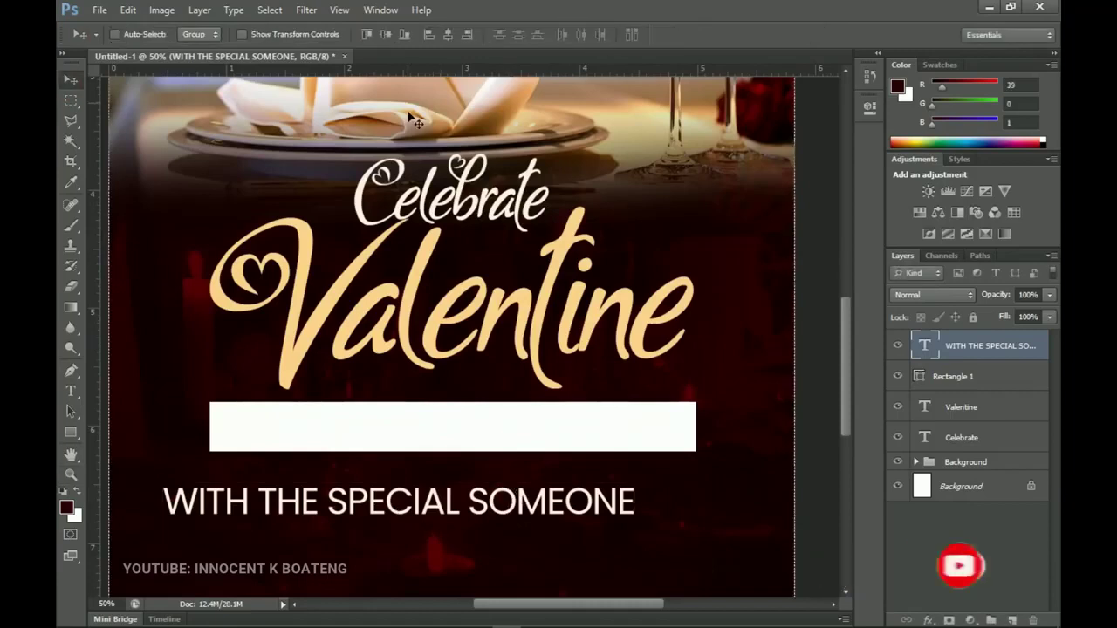
{"action": "key", "text": "ctrl+a"}
{"action": "left_click", "coordinate": [449, 35]}
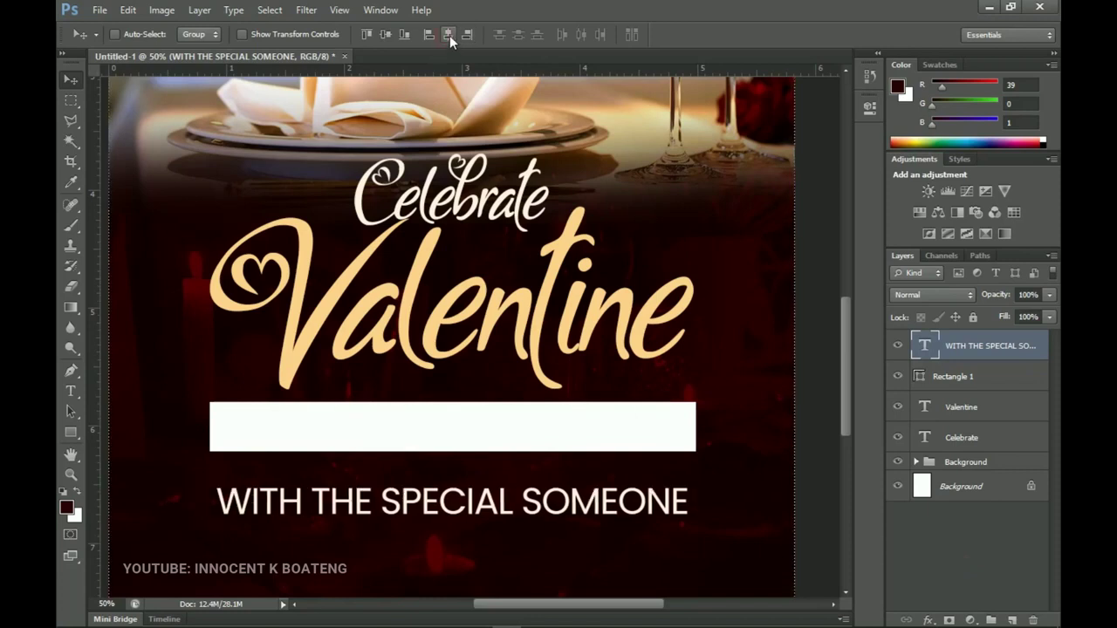
{"action": "key", "text": "ctrl+d"}
Recolour all of the WITH THE SPECIAL SOMEONE tagline text to dark red #130000.
{"action": "key", "text": "t"}
{"action": "left_click", "coordinate": [596, 506]}
{"action": "key", "text": "ctrl+a"}
{"action": "left_click", "coordinate": [558, 35]}
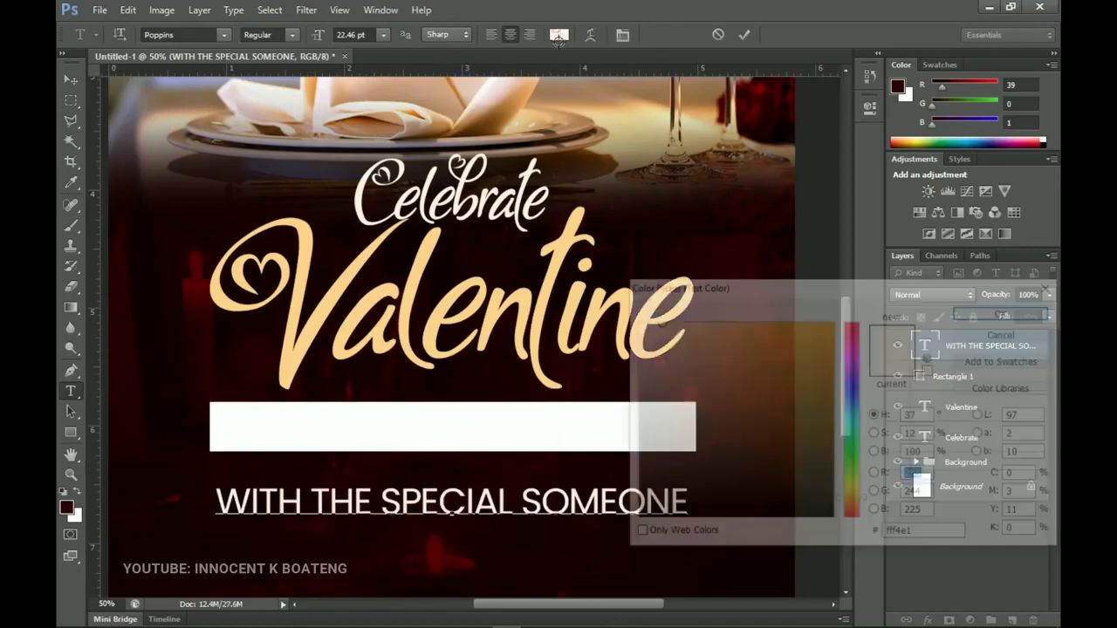
{"action": "type", "text": "19"}
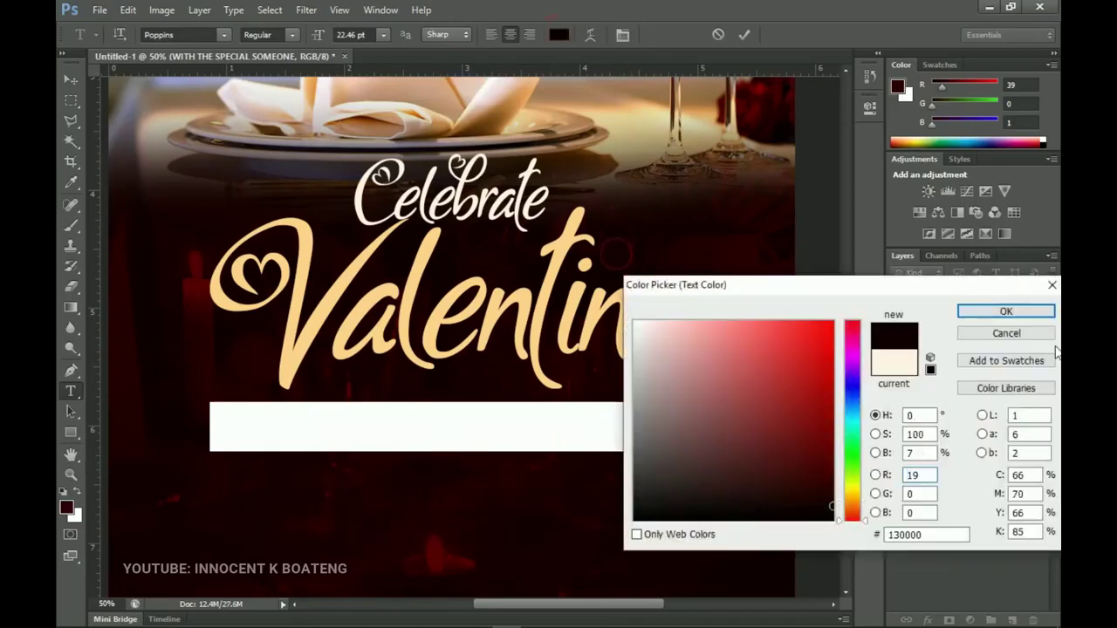
{"action": "left_click", "coordinate": [1006, 312]}
Move the tagline up into the white banner and shrink it slightly to fit.
{"action": "left_click", "coordinate": [71, 80]}
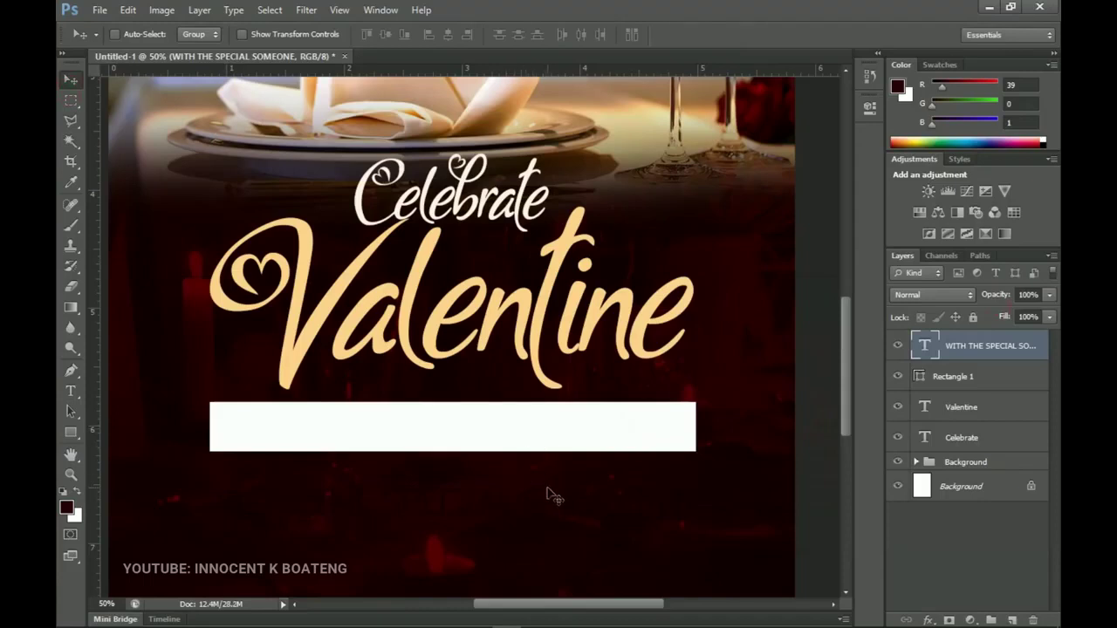
{"action": "left_click_drag", "start_coordinate": [547, 513], "coordinate": [546, 434]}
{"action": "key", "text": "ctrl+t"}
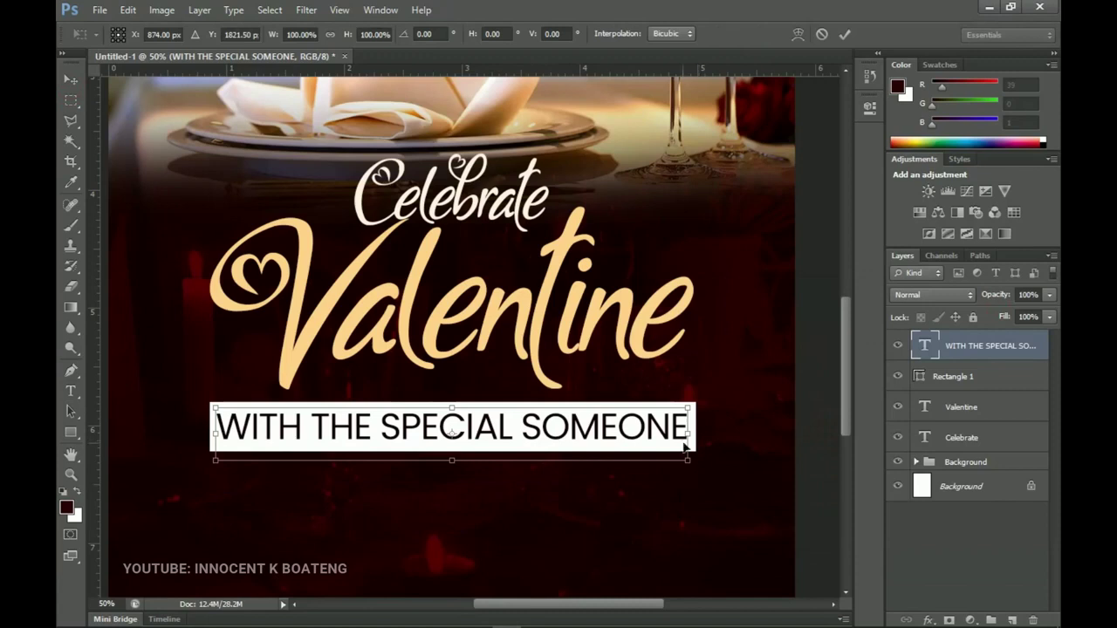
{"action": "left_click_drag", "start_coordinate": [689, 457], "coordinate": [674, 457]}
{"action": "key", "text": "Return"}
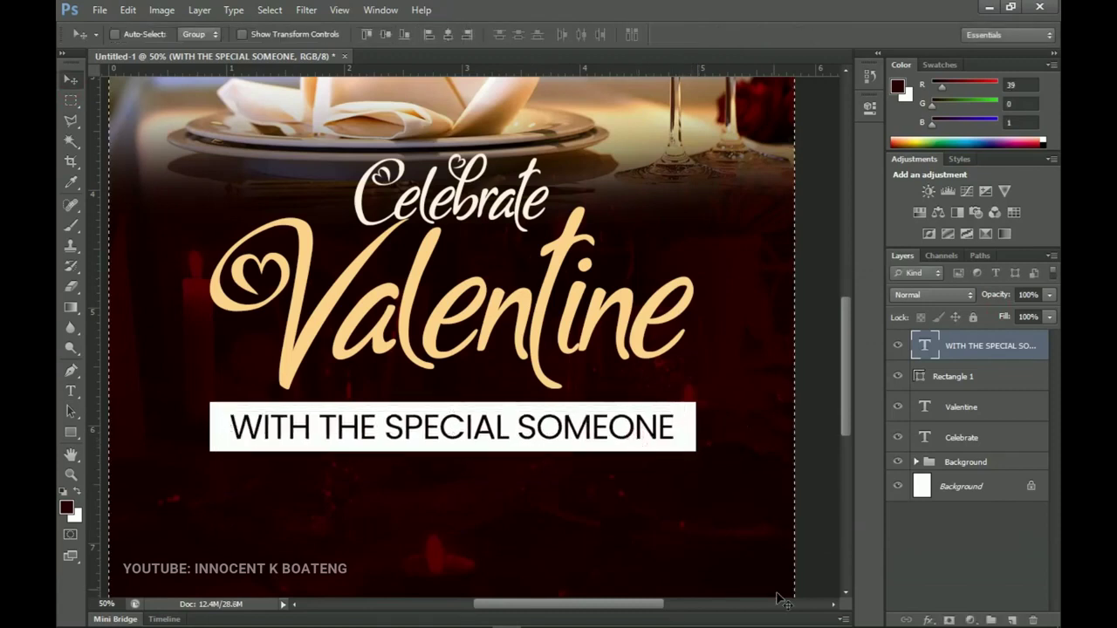
{"action": "scroll", "coordinate": [602, 392], "scroll_direction": "down", "scroll_amount": 1}
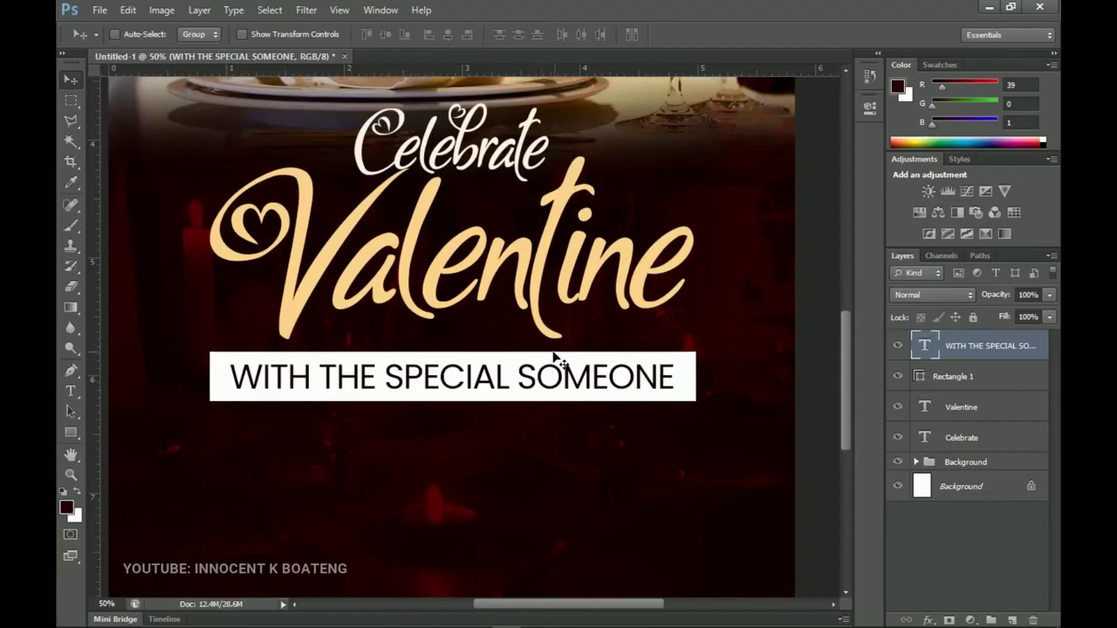
Duplicate the tagline layer and make the copy's text white.
{"action": "key", "text": "ctrl+j"}
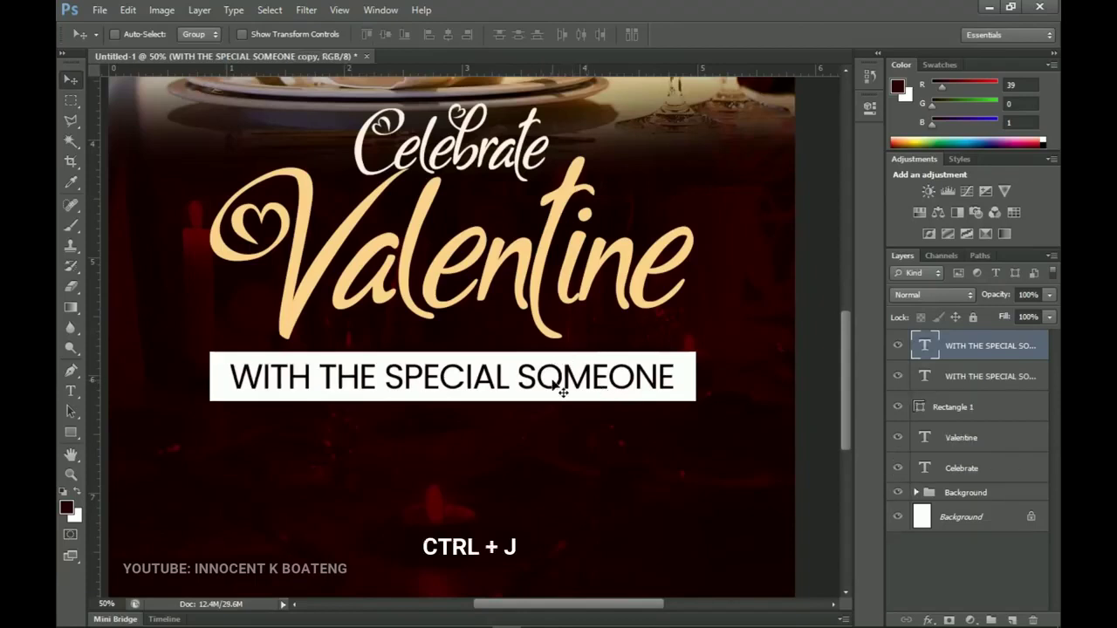
{"action": "key", "text": "z"}
{"action": "left_click", "coordinate": [538, 459], "text": "alt"}
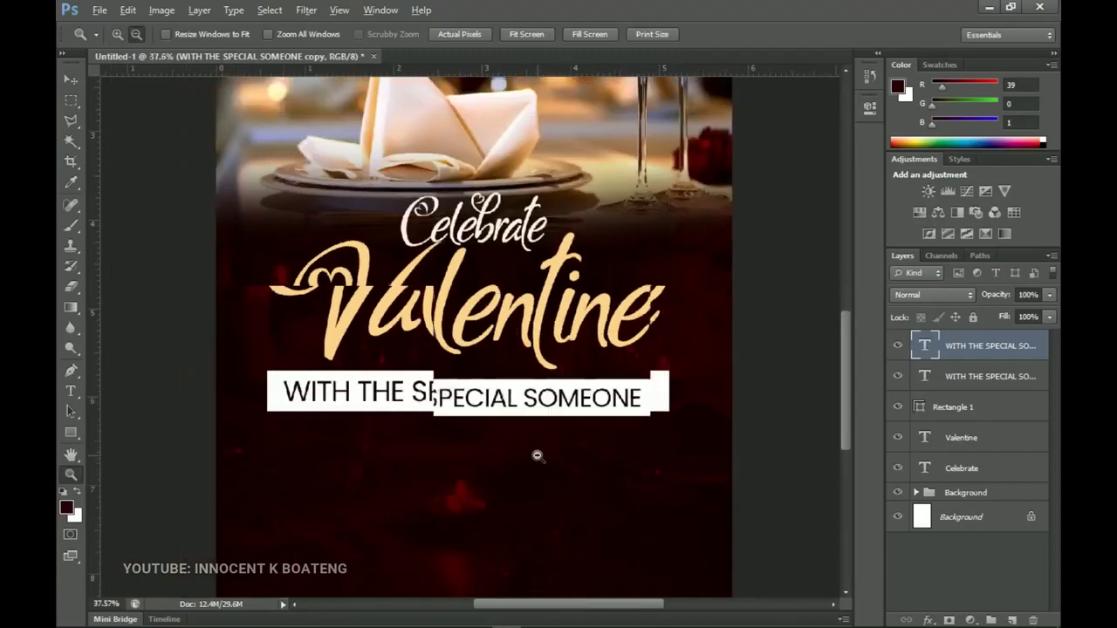
{"action": "left_click_drag", "start_coordinate": [536, 457], "coordinate": [546, 374]}
{"action": "key", "text": "v"}
{"action": "key", "text": "t"}
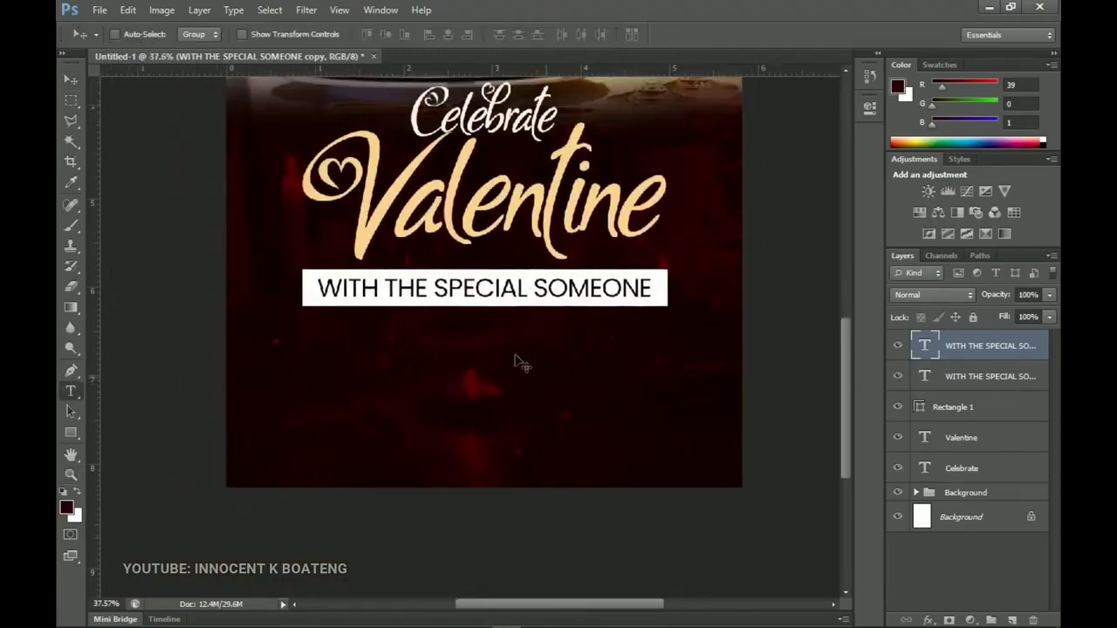
{"action": "left_click", "coordinate": [486, 369]}
{"action": "key", "text": "ctrl+a"}
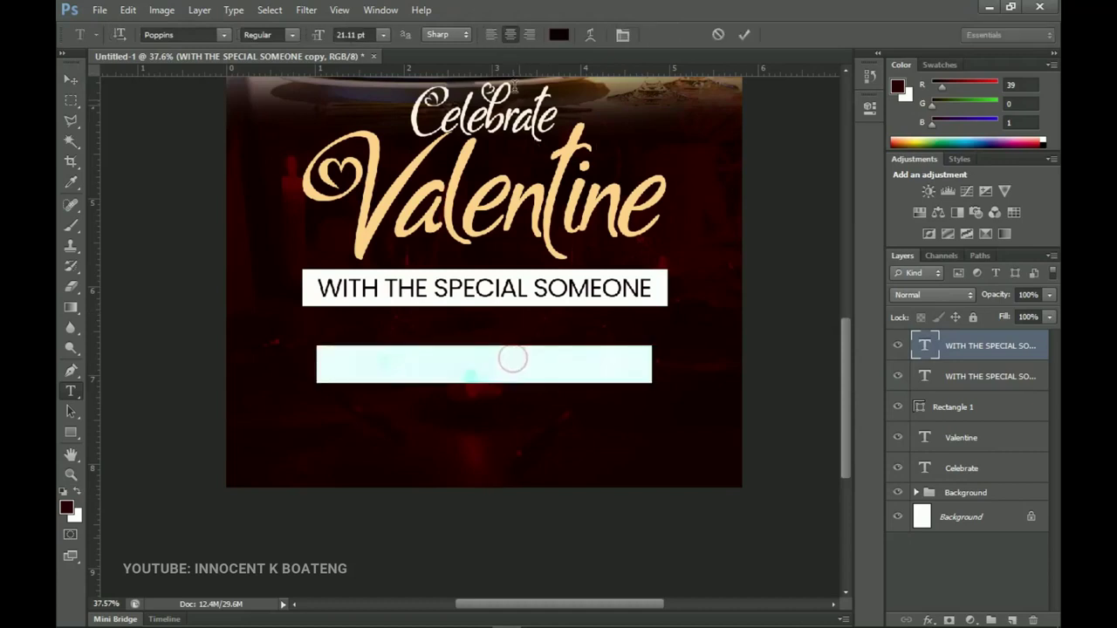
{"action": "left_click", "coordinate": [565, 41]}
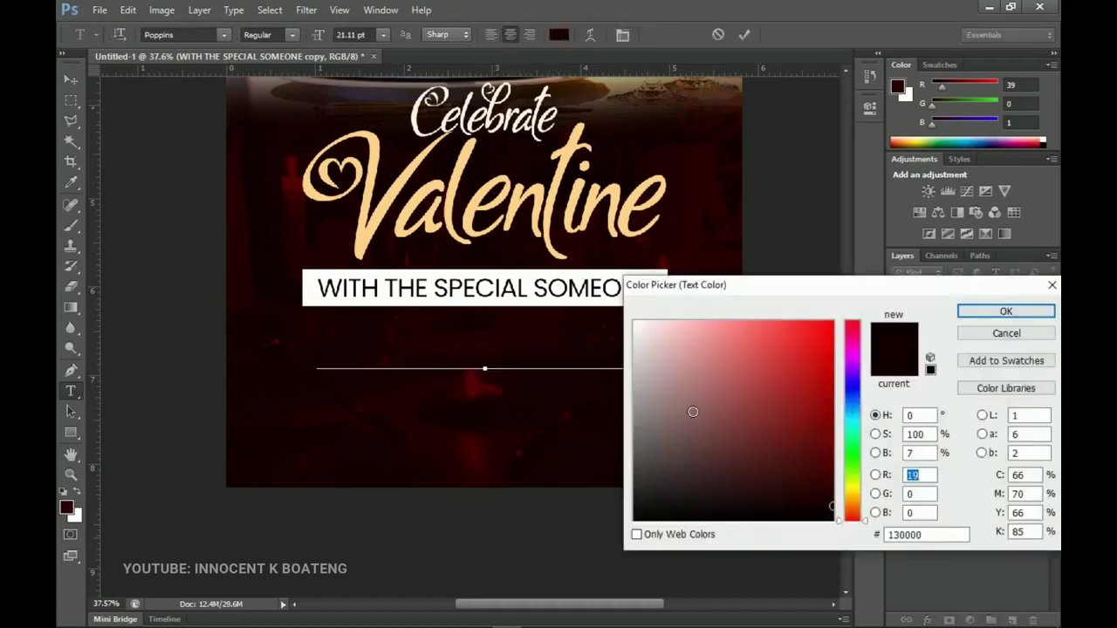
{"action": "left_click", "coordinate": [634, 322]}
{"action": "left_click", "coordinate": [1004, 313]}
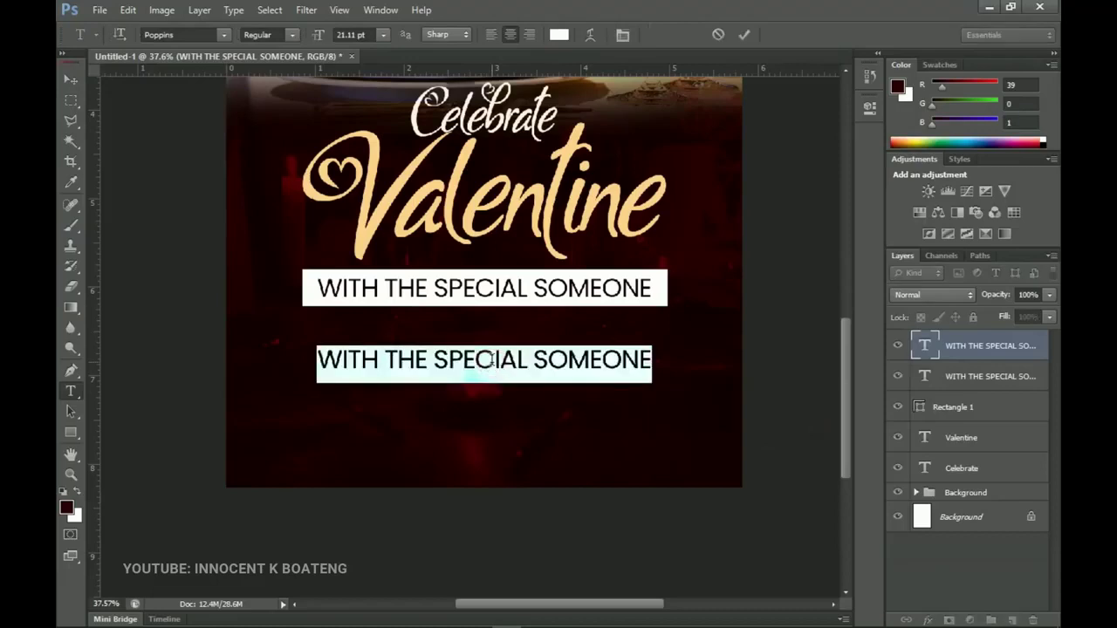
Retype the copy as A ROMANTIC DINNER, reposition it below the banner and enlarge it.
{"action": "type", "text": "A ROMAN"}
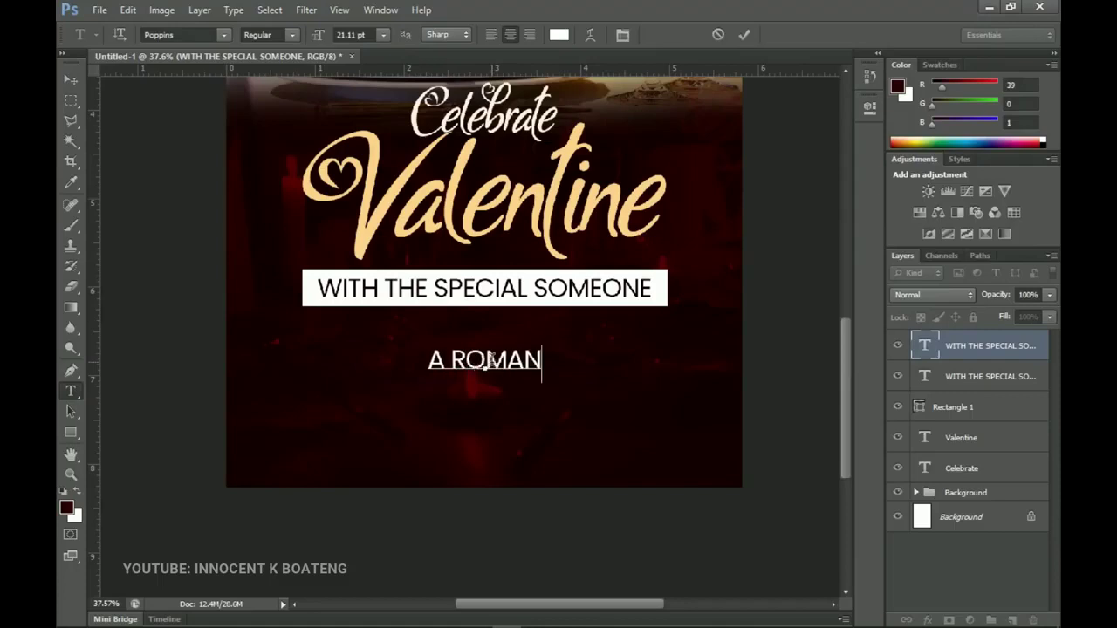
{"action": "type", "text": "TIC"}
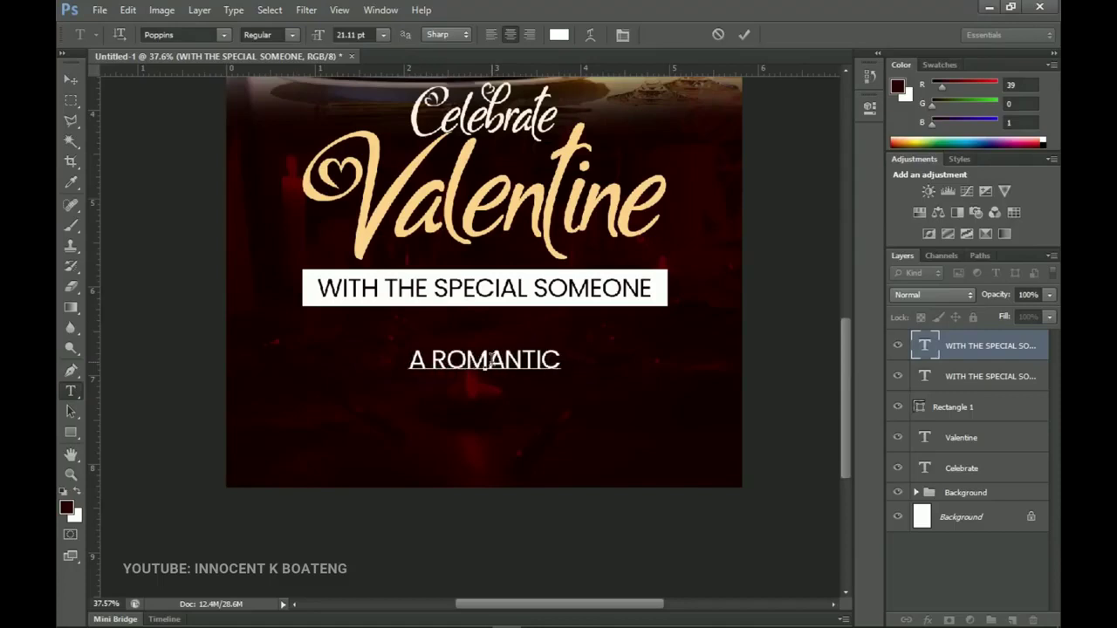
{"action": "type", "text": " DINNER"}
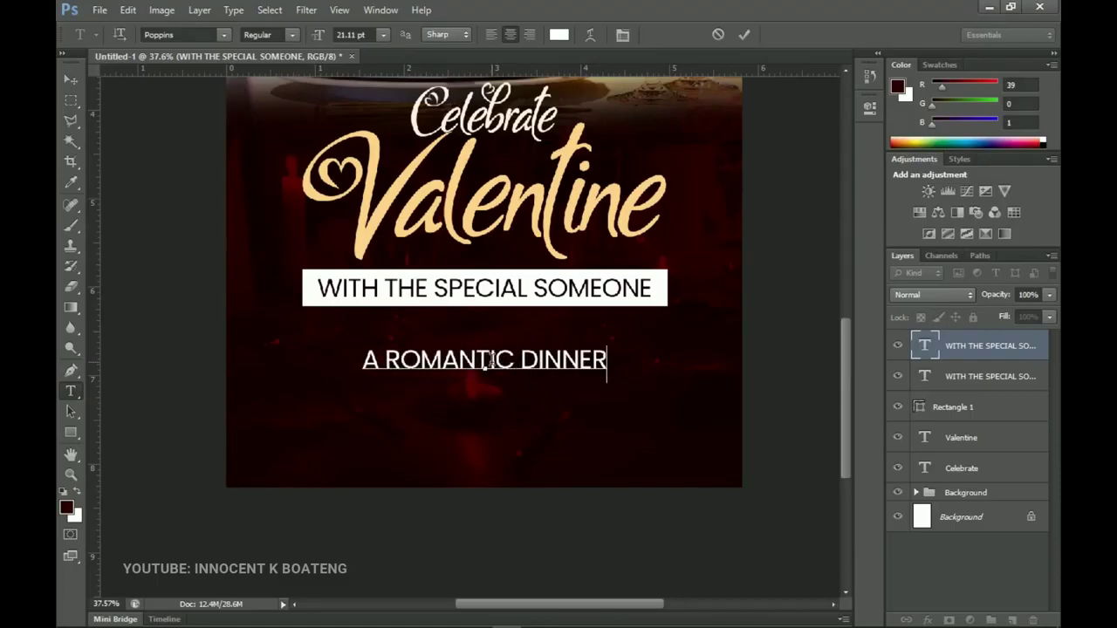
{"action": "left_click", "coordinate": [71, 79]}
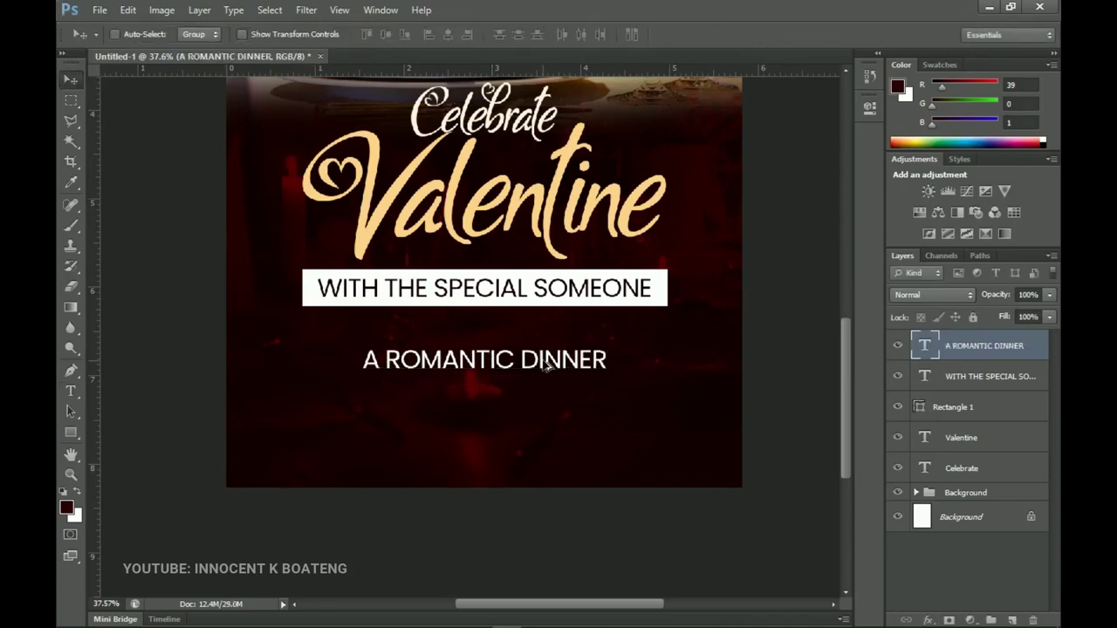
{"action": "left_click_drag", "start_coordinate": [552, 373], "coordinate": [633, 378]}
{"action": "key", "text": "ctrl+t"}
{"action": "key", "text": "Return"}
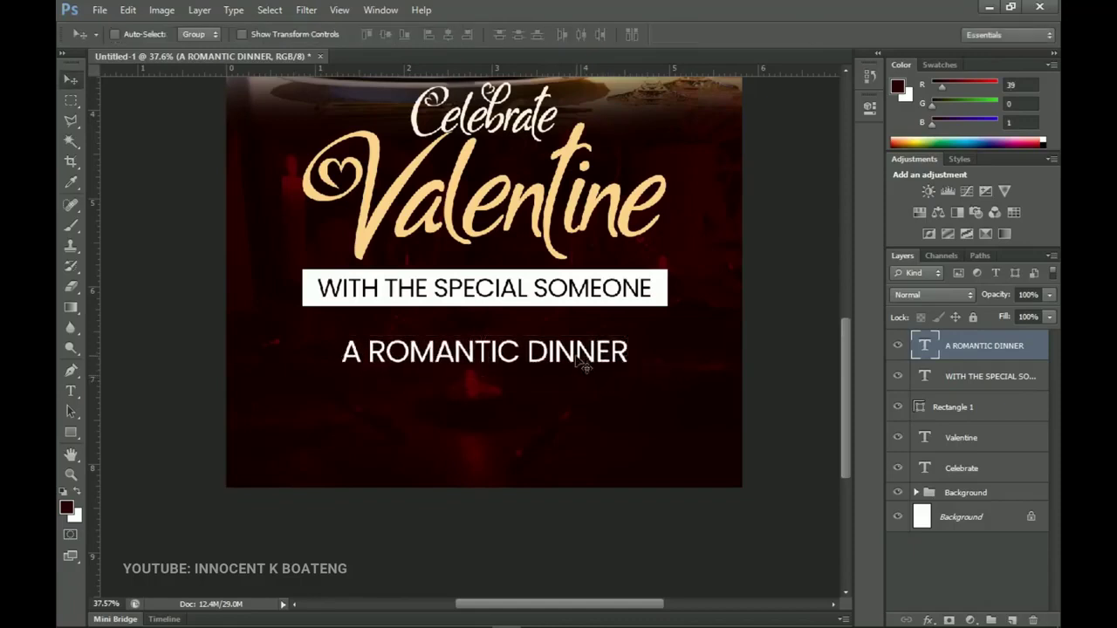
Try an ETH font on A ROMANTIC DINNER, revert to Poppins, and nudge it up.
{"action": "key", "text": "t"}
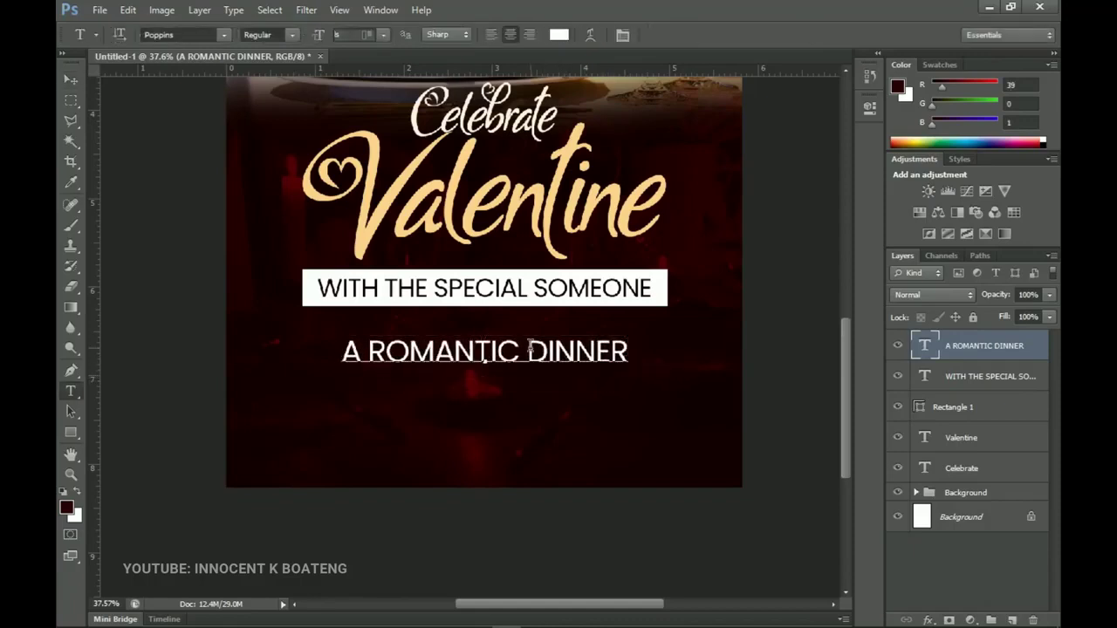
{"action": "left_click", "coordinate": [527, 357]}
{"action": "key", "text": "ctrl+a"}
{"action": "left_click", "coordinate": [186, 34]}
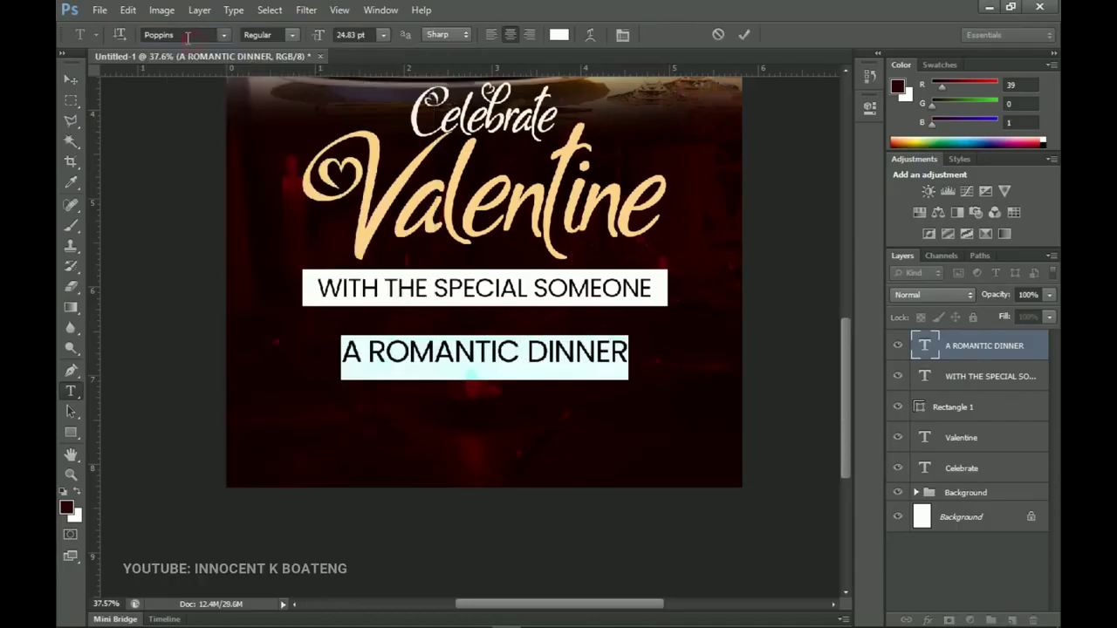
{"action": "type", "text": "ETH"}
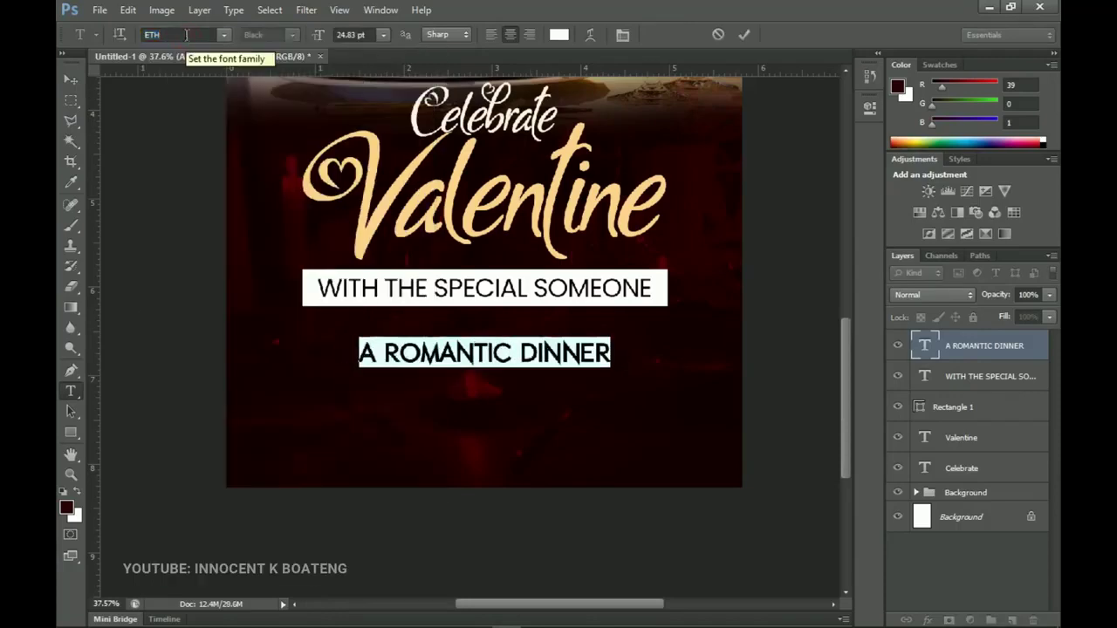
{"action": "left_click", "coordinate": [70, 79]}
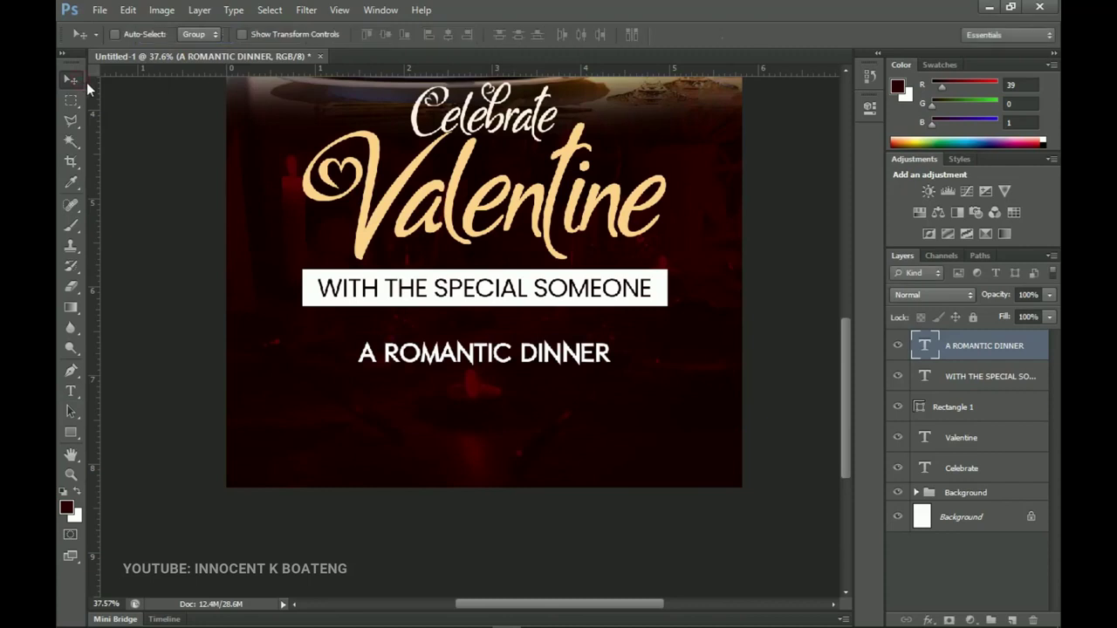
{"action": "key", "text": "ctrl+z"}
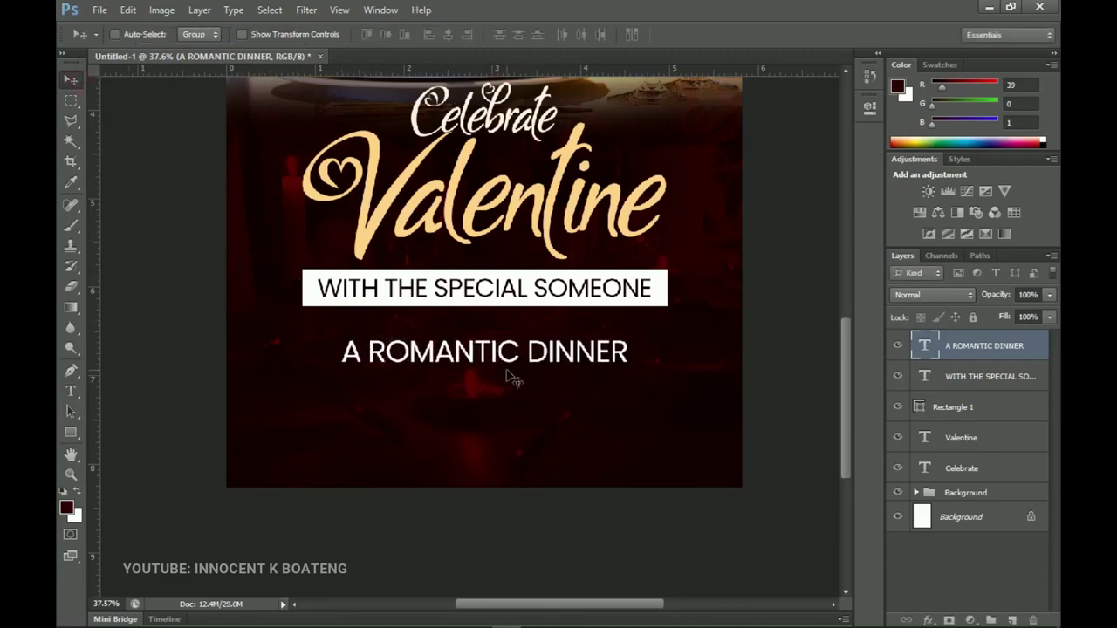
{"action": "key", "text": "Up"}
{"action": "key", "text": "Up"}
{"action": "key", "text": "Up"}
{"action": "key", "text": "Up"}
{"action": "key", "text": "Up"}
{"action": "key", "text": "Up"}
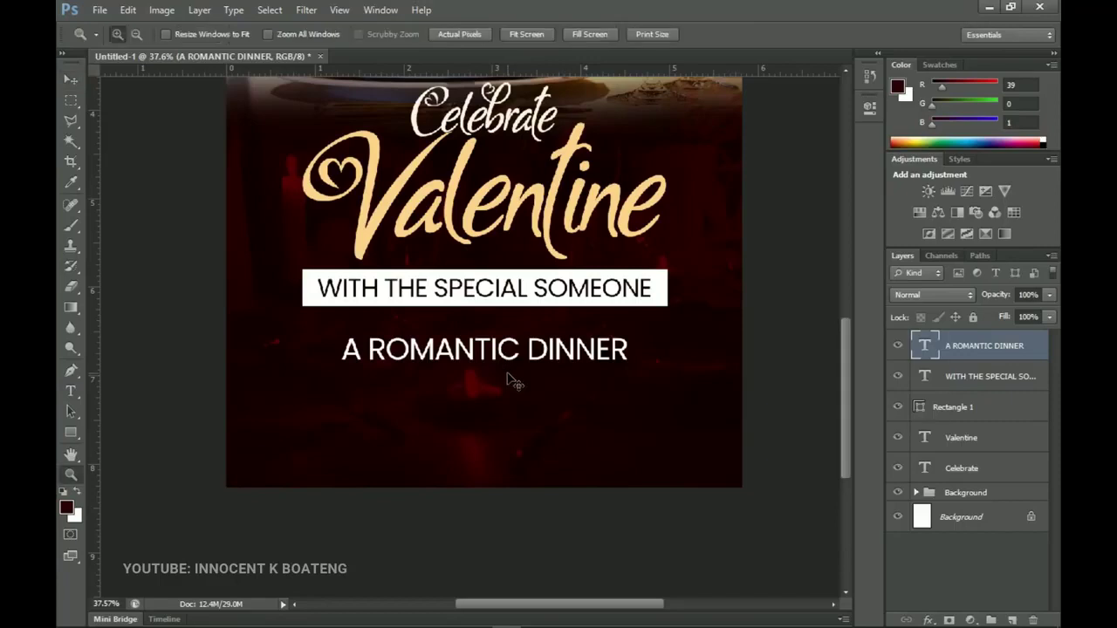
Draw a wide rectangle below A ROMANTIC DINNER and centre it horizontally on the flyer.
{"action": "key", "text": "ctrl+plus"}
{"action": "left_click_drag", "start_coordinate": [555, 359], "coordinate": [564, 385]}
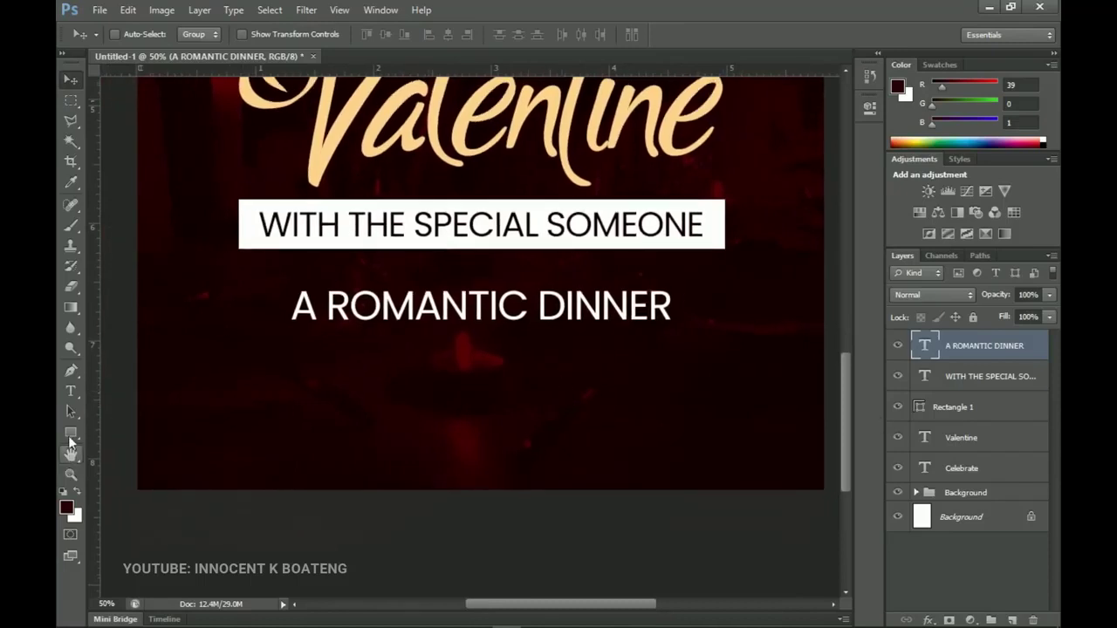
{"action": "left_click", "coordinate": [70, 434]}
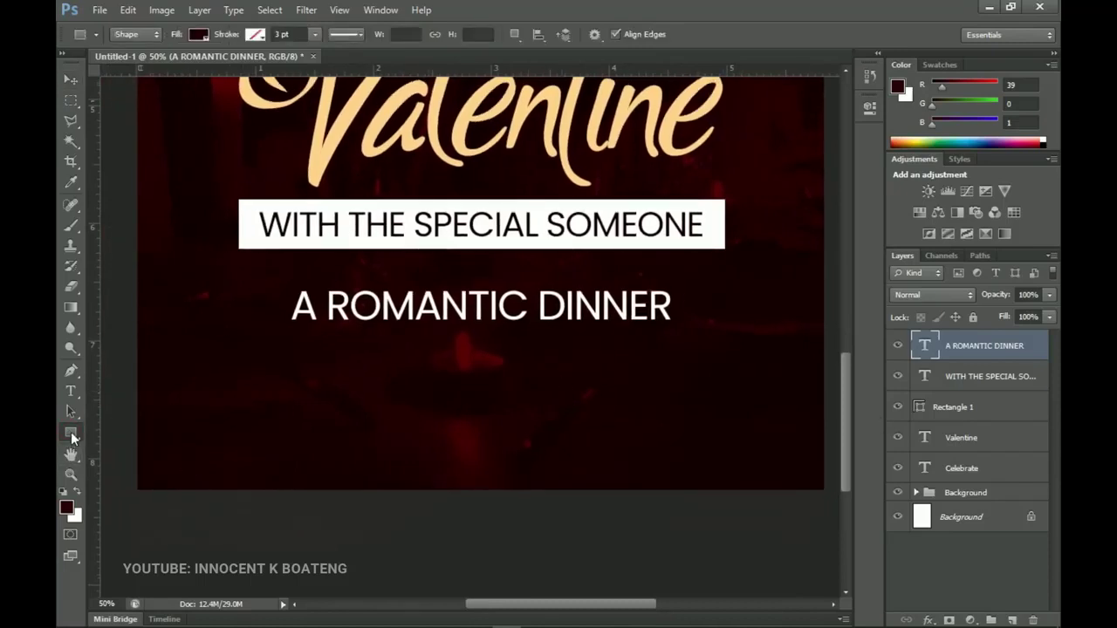
{"action": "left_click_drag", "start_coordinate": [229, 360], "coordinate": [776, 416]}
{"action": "key", "text": "ctrl+a"}
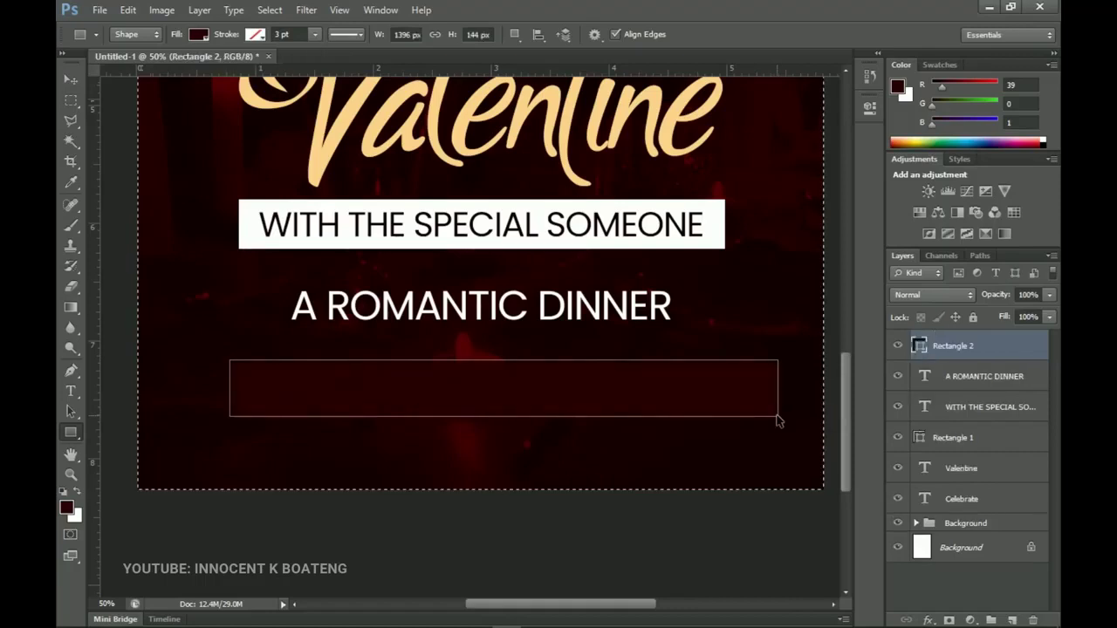
{"action": "key", "text": "v"}
{"action": "left_click", "coordinate": [449, 35]}
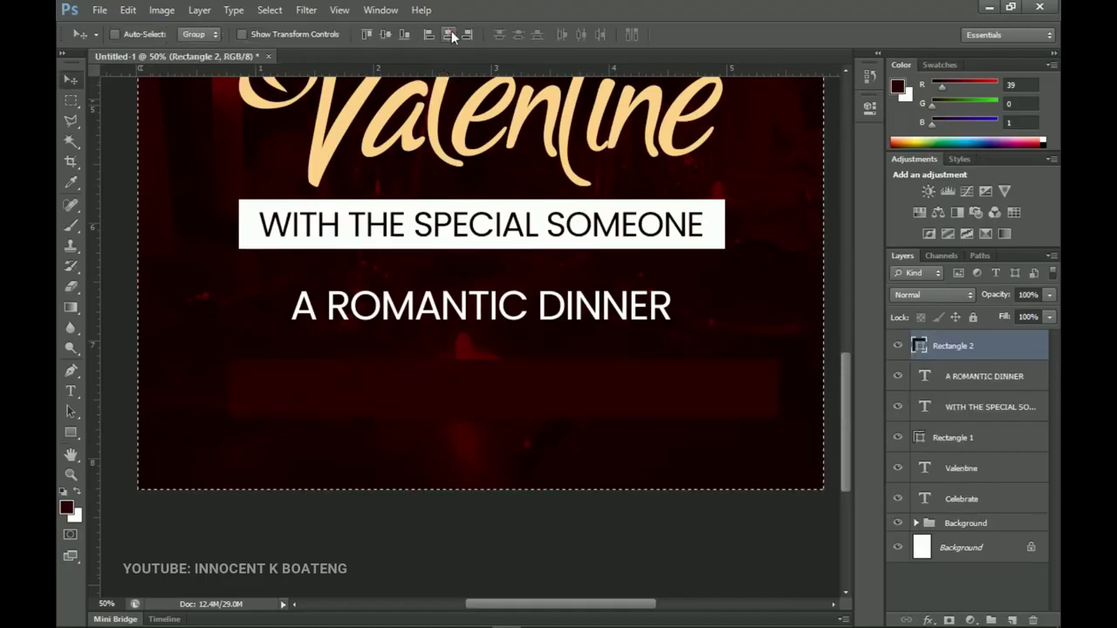
{"action": "key", "text": "ctrl+d"}
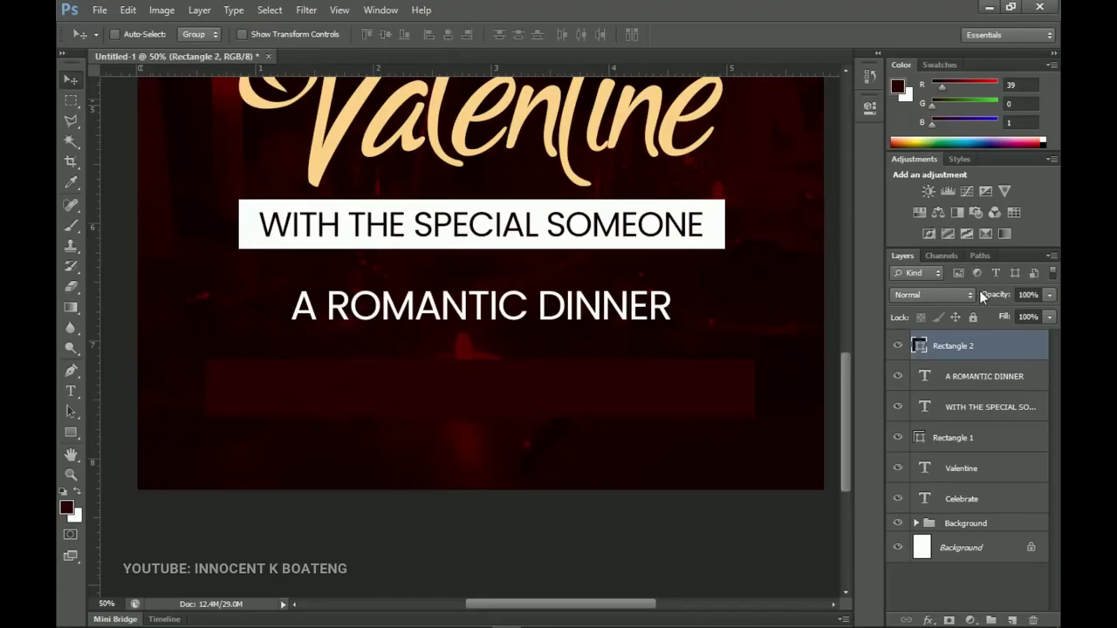
Set the Rectangle 2 fill to 0% and scale it down to about 82%.
{"action": "left_click_drag", "start_coordinate": [1003, 320], "coordinate": [513, 293]}
{"action": "key", "text": "ctrl+t"}
{"action": "left_click_drag", "start_coordinate": [752, 415], "coordinate": [699, 418]}
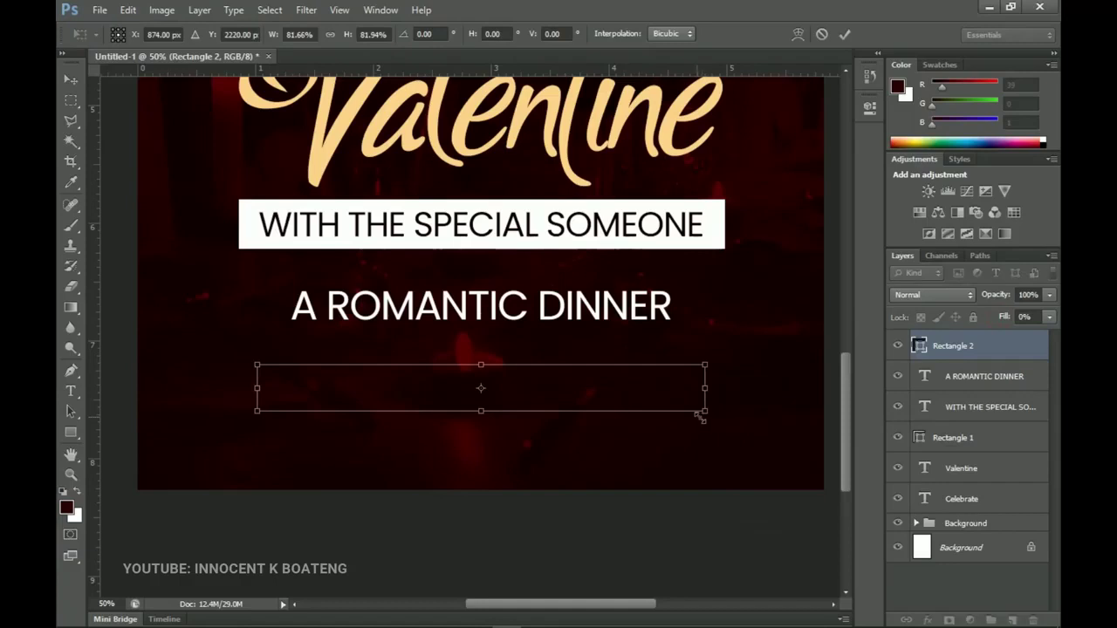
{"action": "key", "text": "Return"}
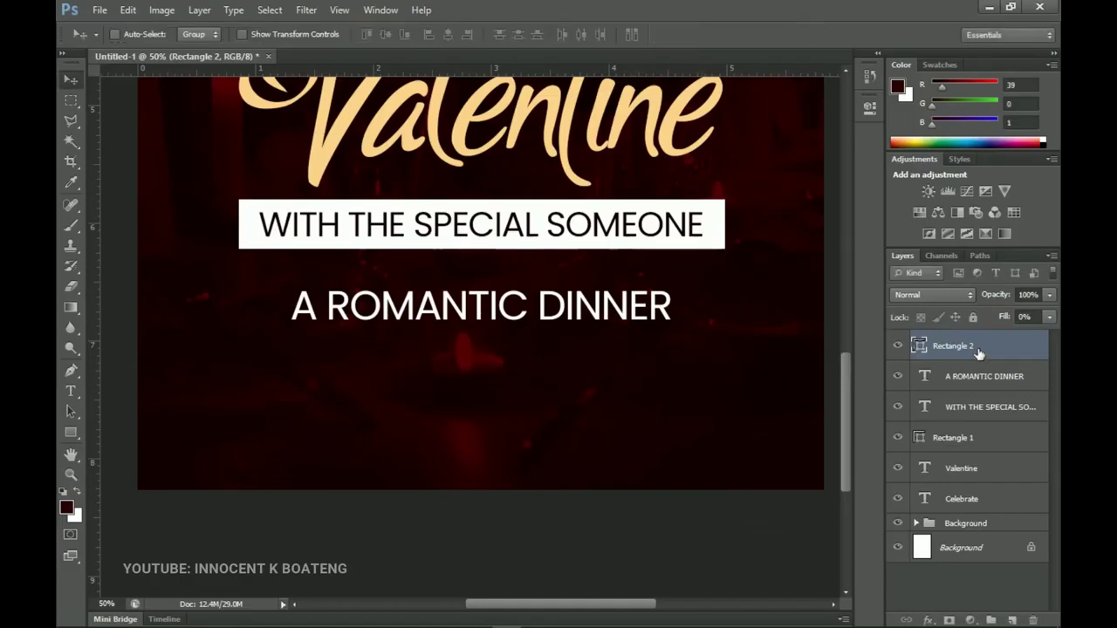
{"action": "right_click", "coordinate": [977, 349]}
Add a 6 px Stroke in dark red 530003 to Rectangle 2.
{"action": "left_click", "coordinate": [838, 105]}
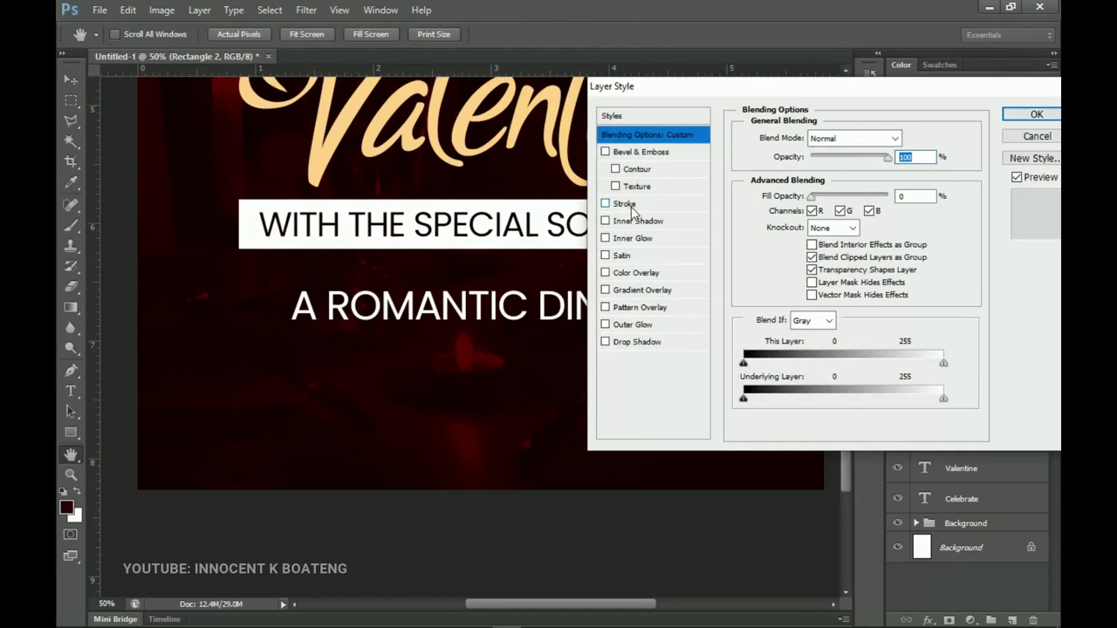
{"action": "left_click", "coordinate": [628, 205]}
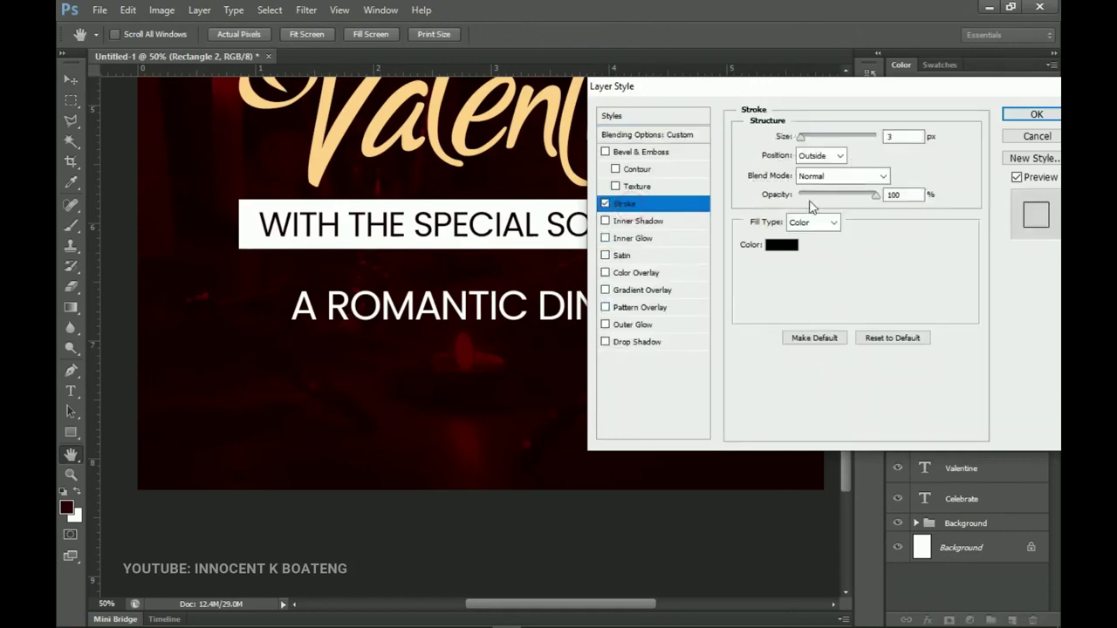
{"action": "left_click_drag", "start_coordinate": [800, 142], "coordinate": [803, 143]}
{"action": "left_click", "coordinate": [781, 246]}
{"action": "left_click", "coordinate": [267, 159]}
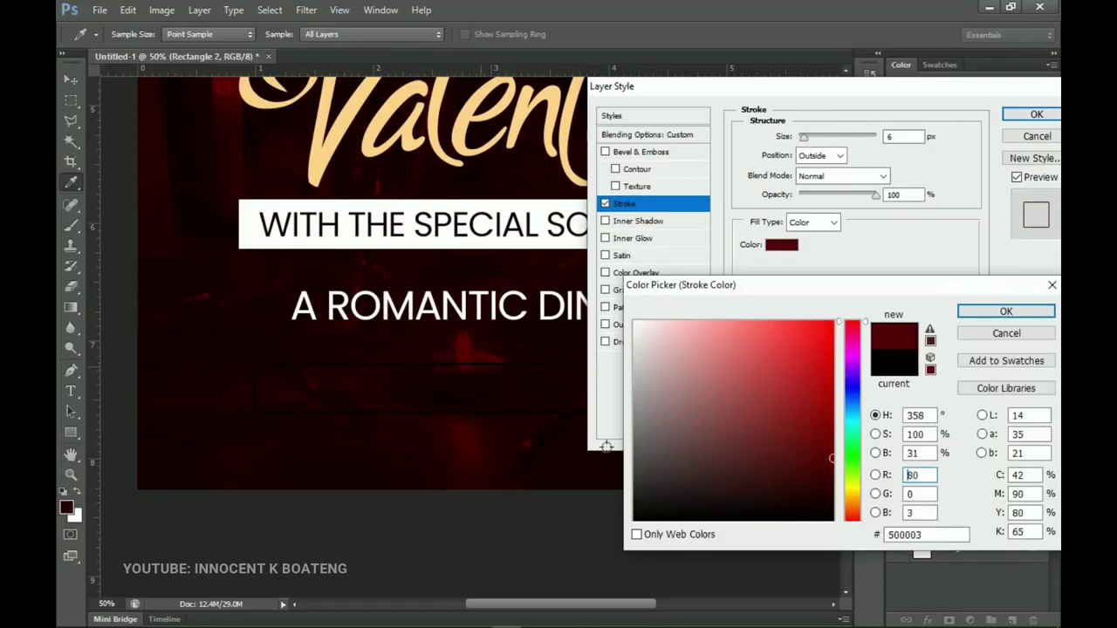
{"action": "left_click", "coordinate": [460, 347]}
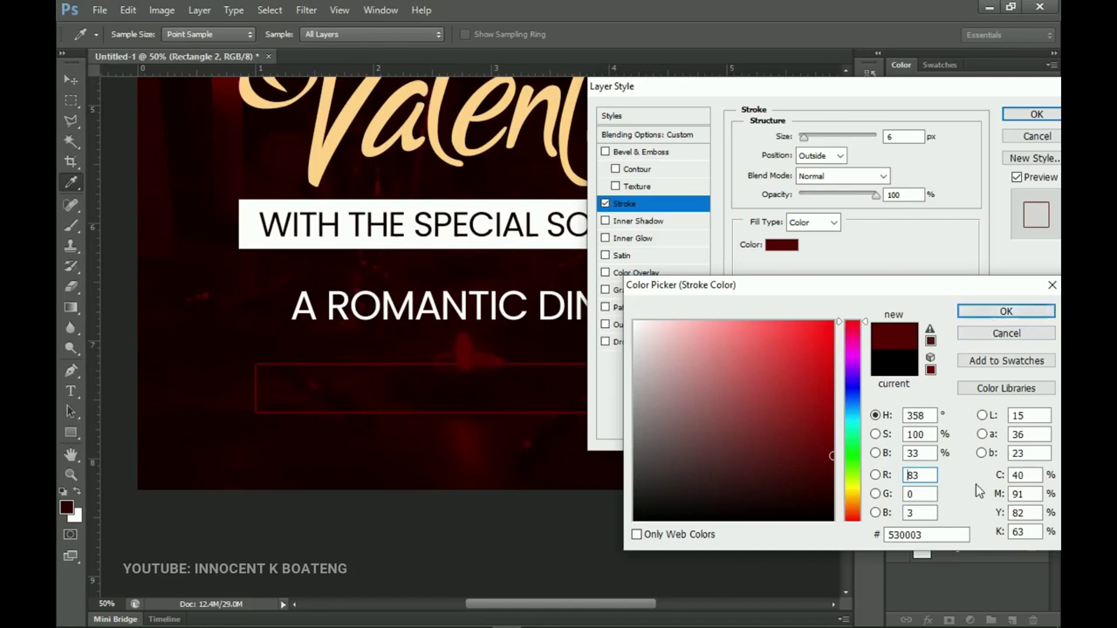
{"action": "double_click", "coordinate": [939, 536]}
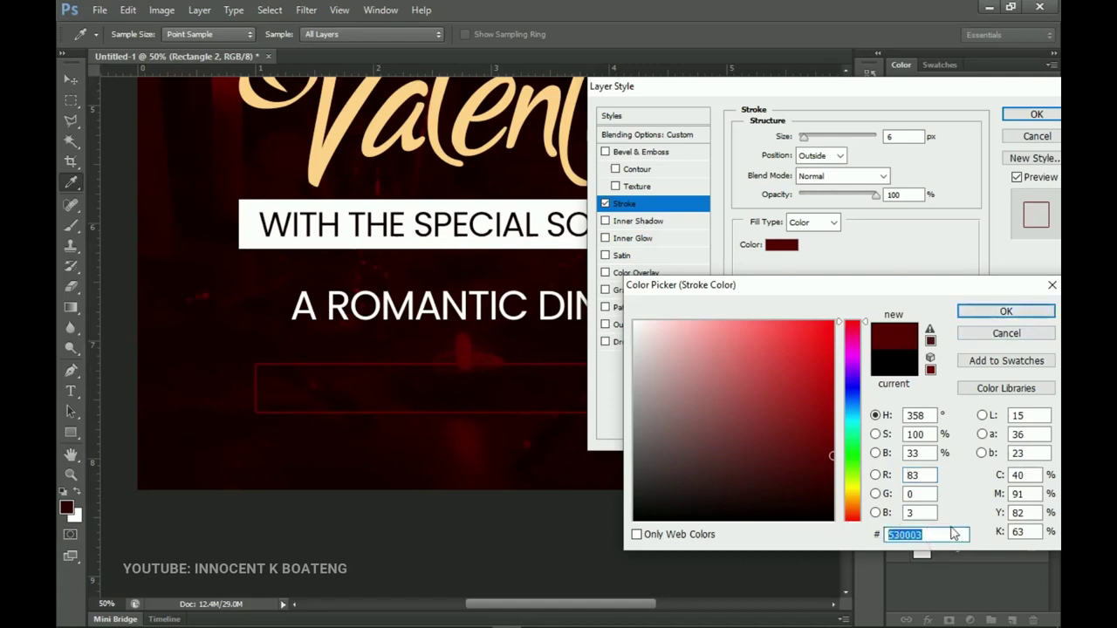
{"action": "left_click", "coordinate": [1001, 311]}
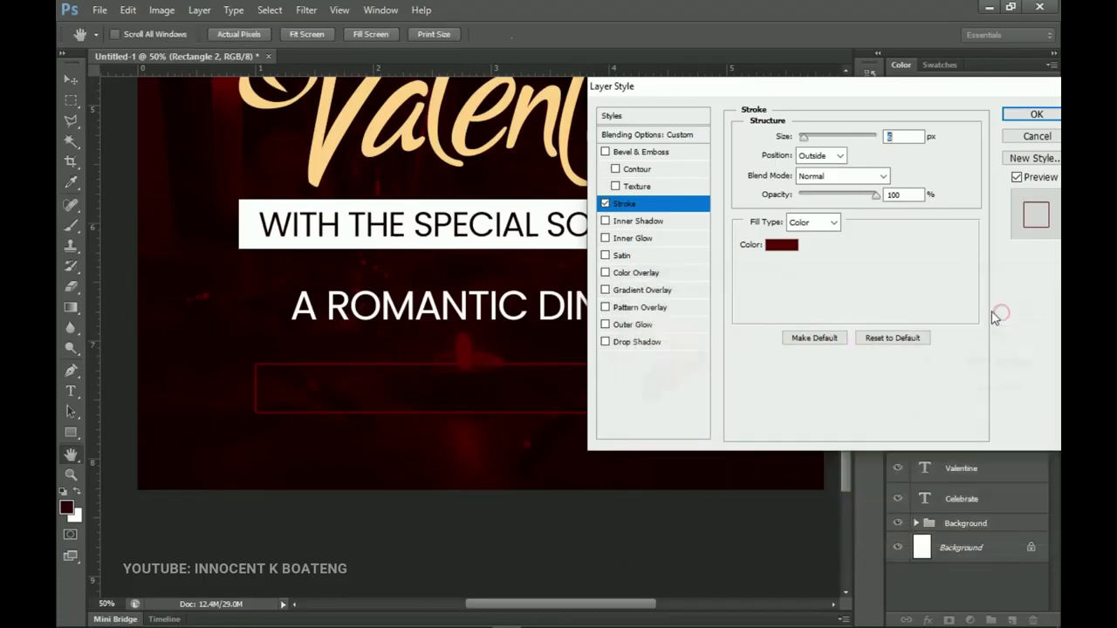
Add a wider Outer Glow in 530003 to Rectangle 2 and apply the styles.
{"action": "left_click", "coordinate": [637, 324]}
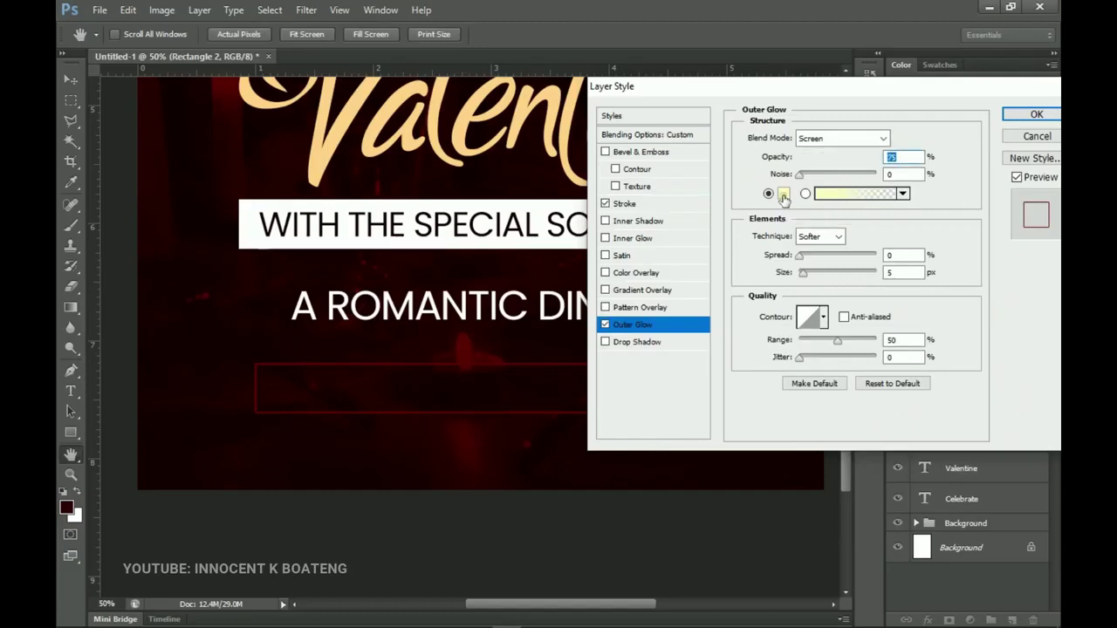
{"action": "left_click", "coordinate": [783, 193]}
{"action": "double_click", "coordinate": [929, 535]}
{"action": "type", "text": "530003"}
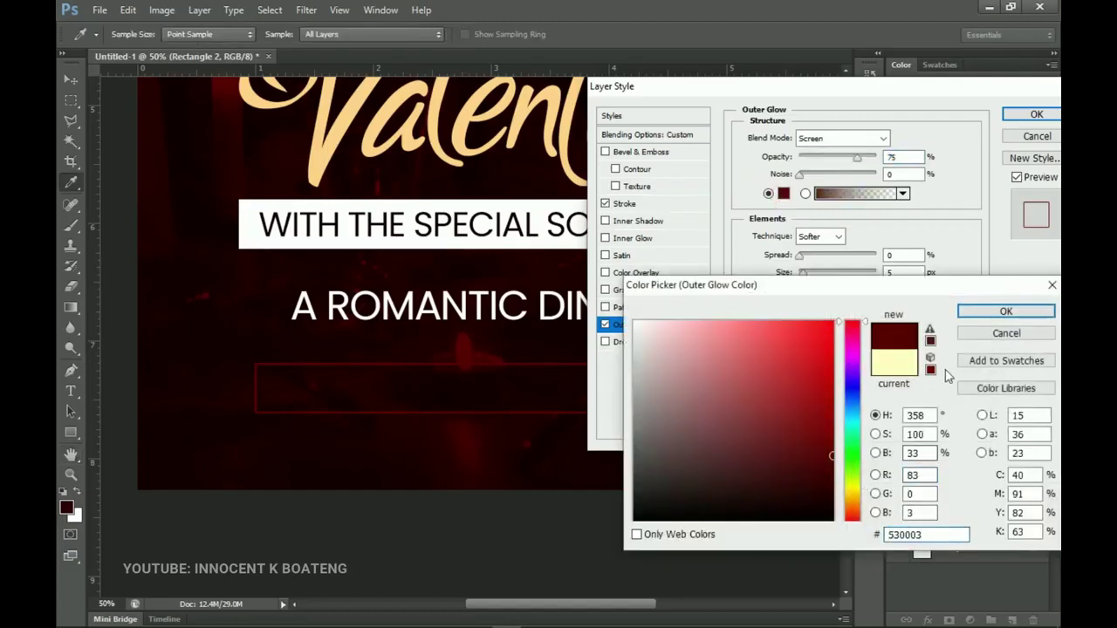
{"action": "left_click", "coordinate": [982, 310]}
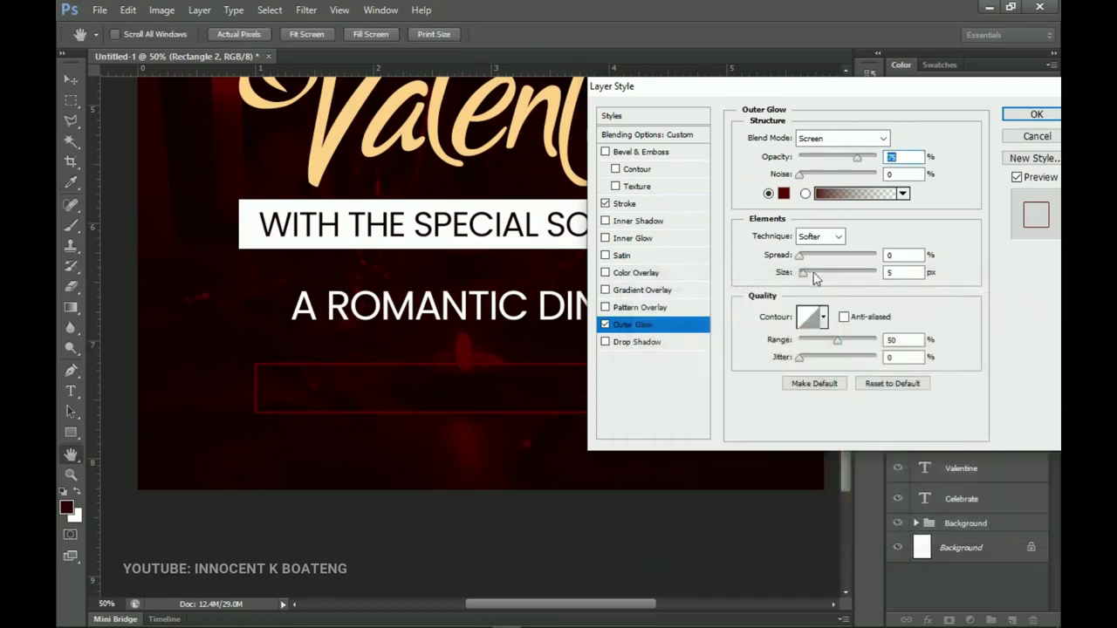
{"action": "left_click_drag", "start_coordinate": [805, 278], "coordinate": [813, 275]}
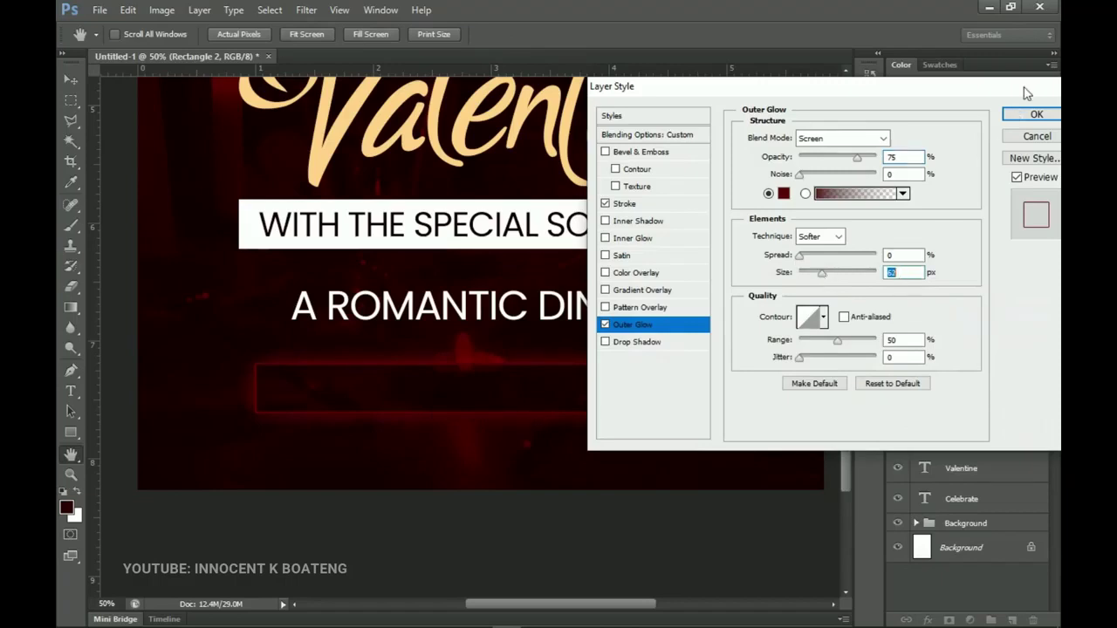
{"action": "left_click", "coordinate": [1019, 117]}
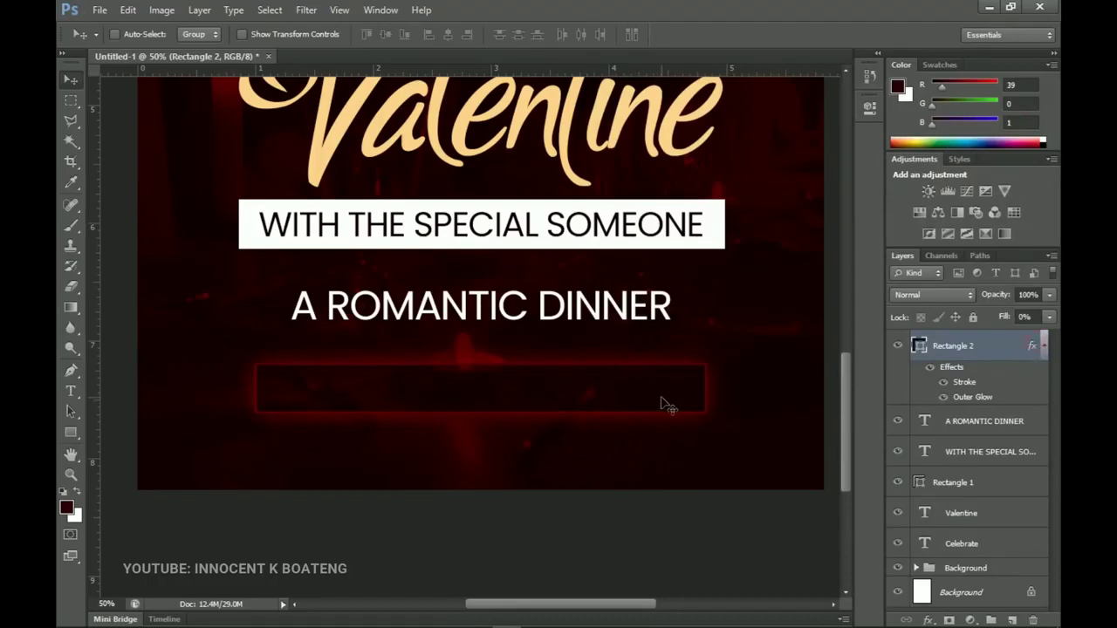
Shrink the glowing rectangle to about 96% of its size.
{"action": "key", "text": "ctrl+t"}
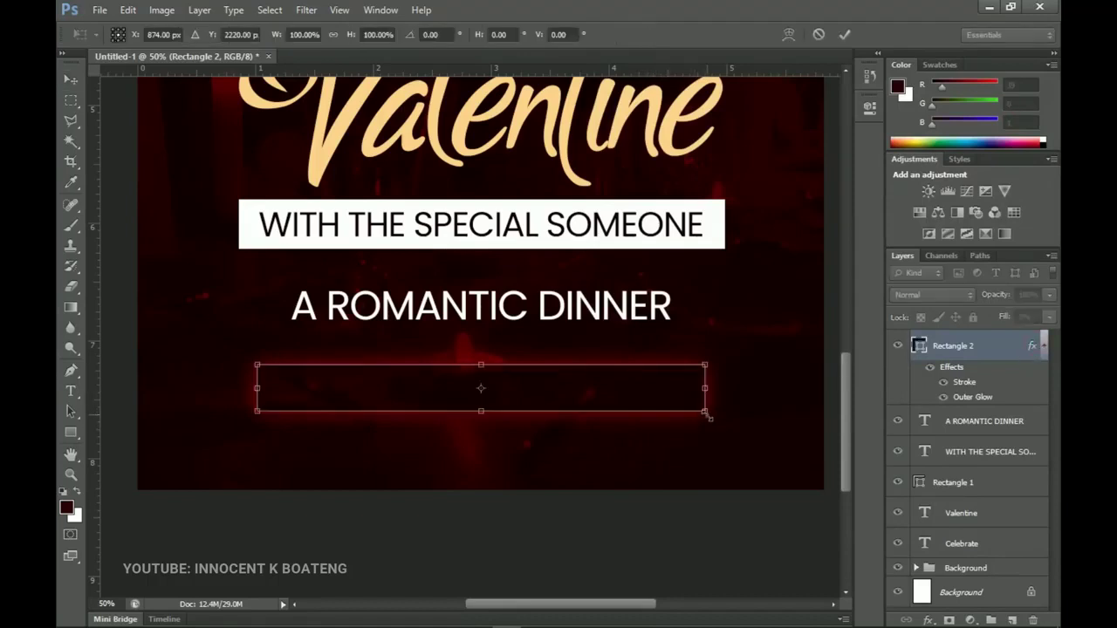
{"action": "left_click_drag", "start_coordinate": [709, 414], "coordinate": [693, 410]}
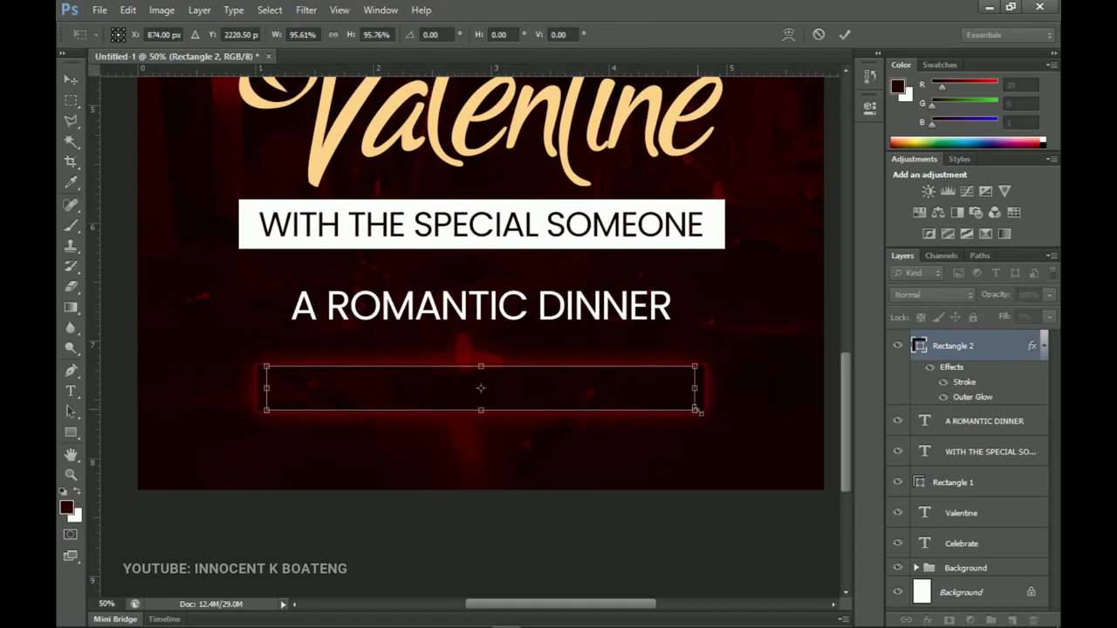
{"action": "key", "text": "Return"}
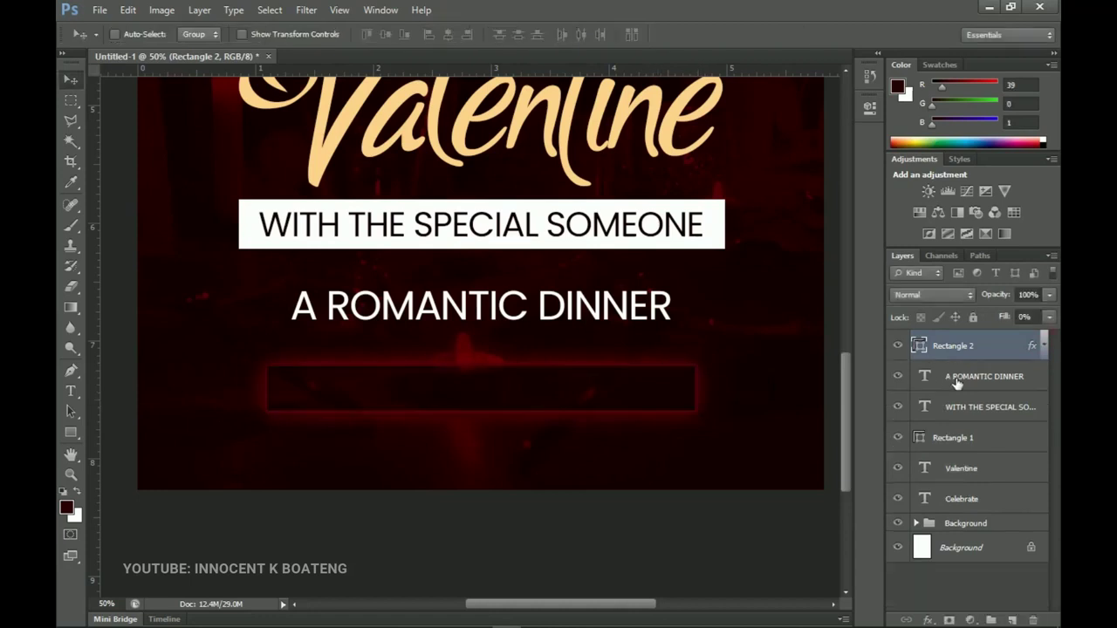
Duplicate the A ROMANTIC DINNER text above the rectangle, move it onto the box and shrink it.
{"action": "left_click", "coordinate": [956, 378]}
{"action": "key", "text": "ctrl+j"}
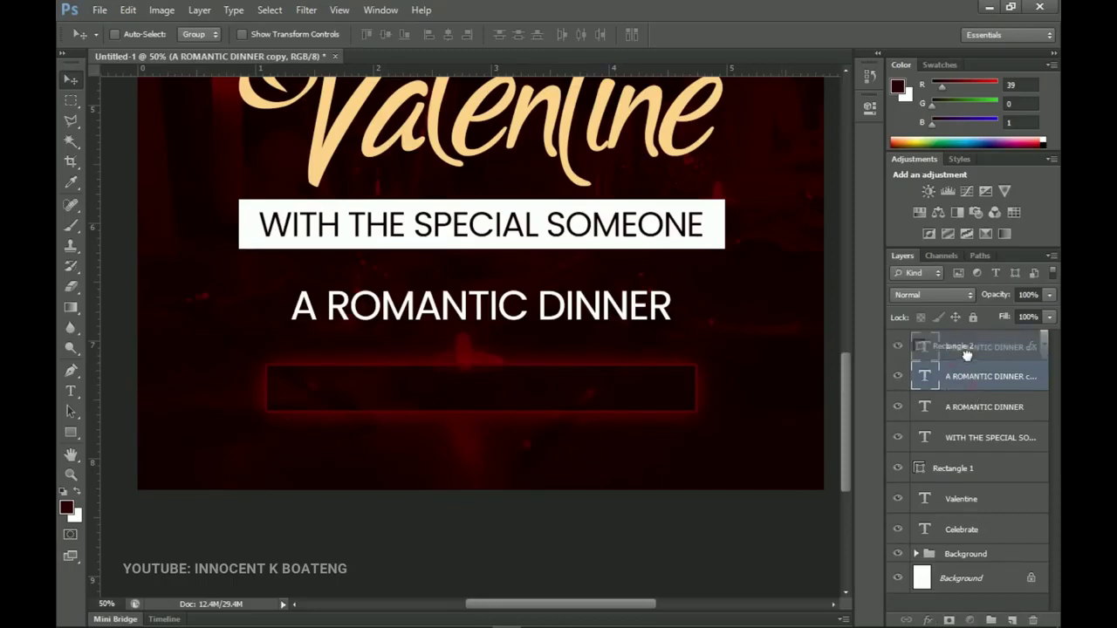
{"action": "left_click_drag", "start_coordinate": [958, 334], "coordinate": [959, 337]}
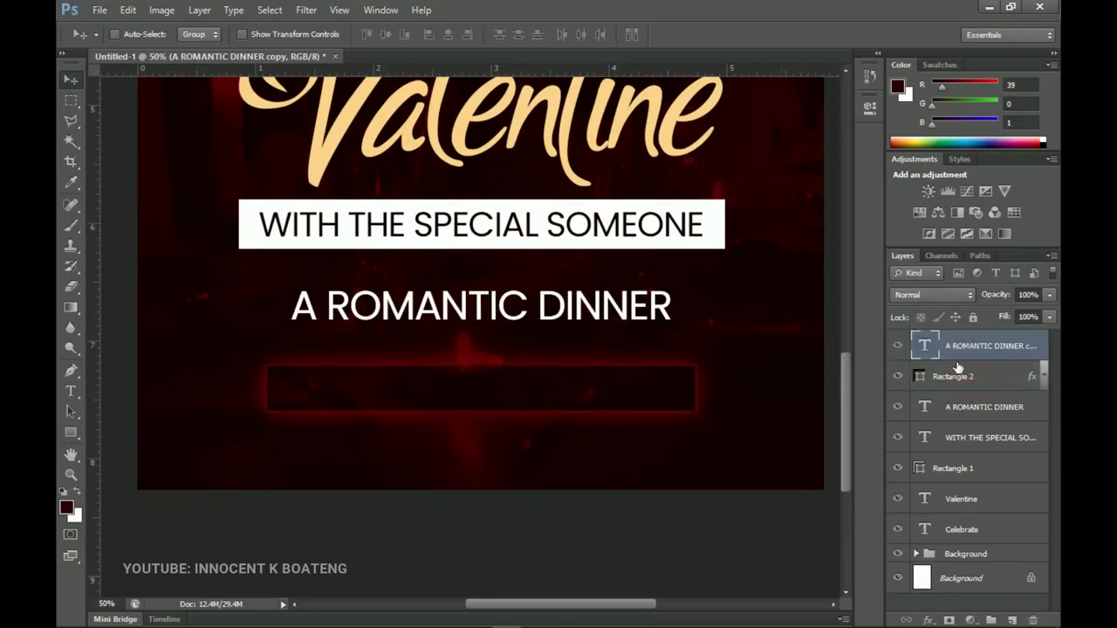
{"action": "left_click_drag", "start_coordinate": [597, 309], "coordinate": [589, 390]}
{"action": "key", "text": "ctrl+t"}
{"action": "left_click_drag", "start_coordinate": [670, 425], "coordinate": [634, 397]}
{"action": "key", "text": "Return"}
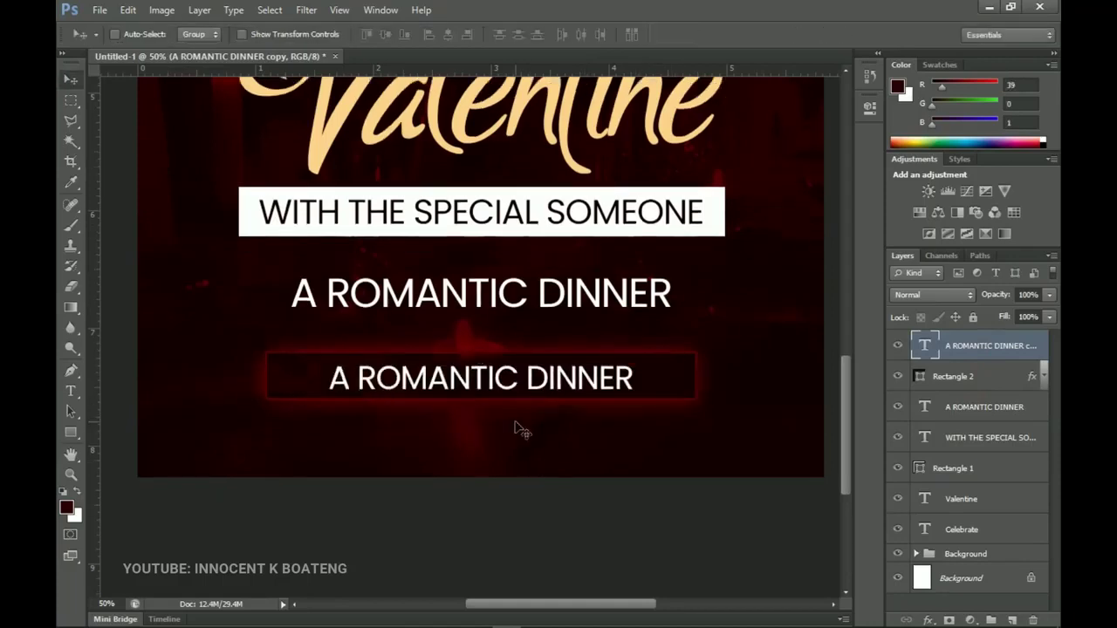
Retype the copy as '@ ROFF TOP SPOT, AKUMADAN', scale it to 83%, and centre it.
{"action": "key", "text": "t"}
{"action": "left_click", "coordinate": [502, 380]}
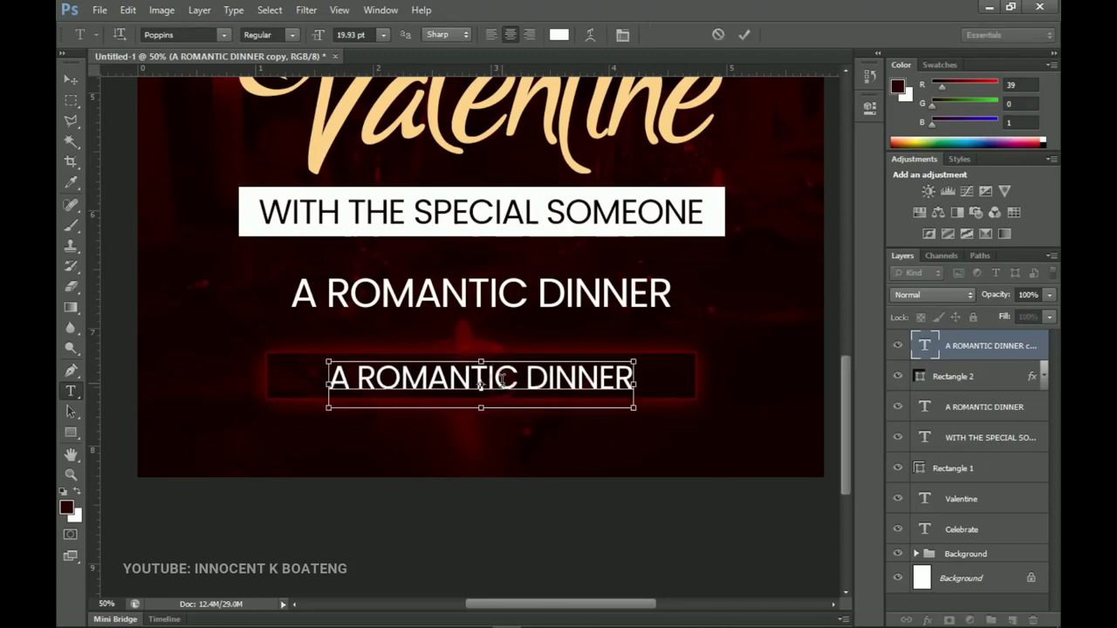
{"action": "key", "text": "ctrl+a"}
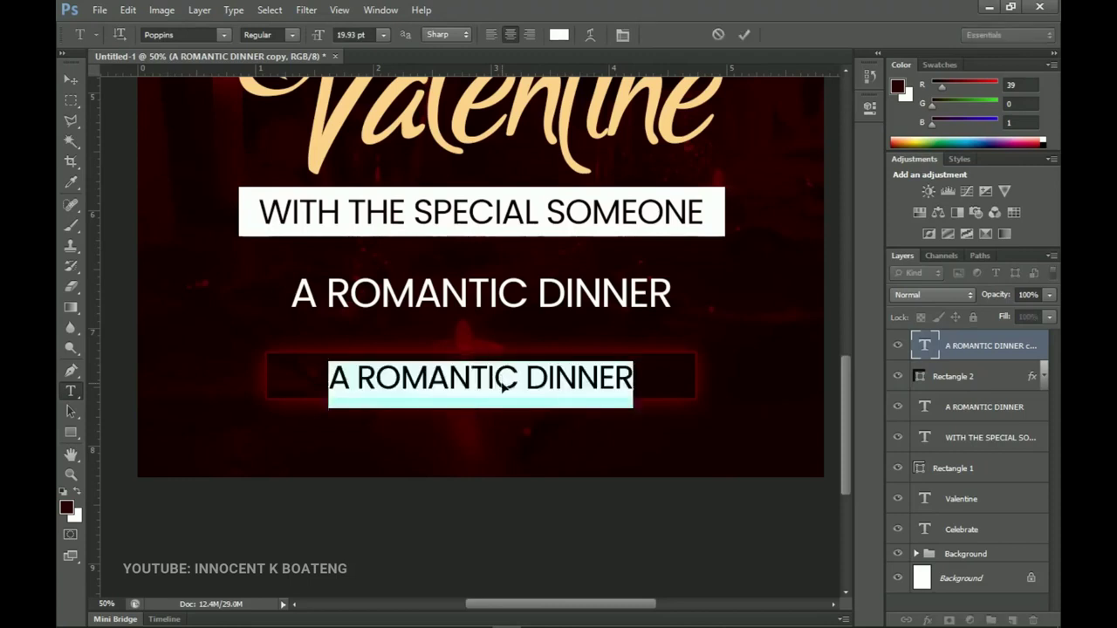
{"action": "type", "text": "@ ROFF TOP SPOT, AKUMADAN"}
{"action": "key", "text": "ctrl+Return"}
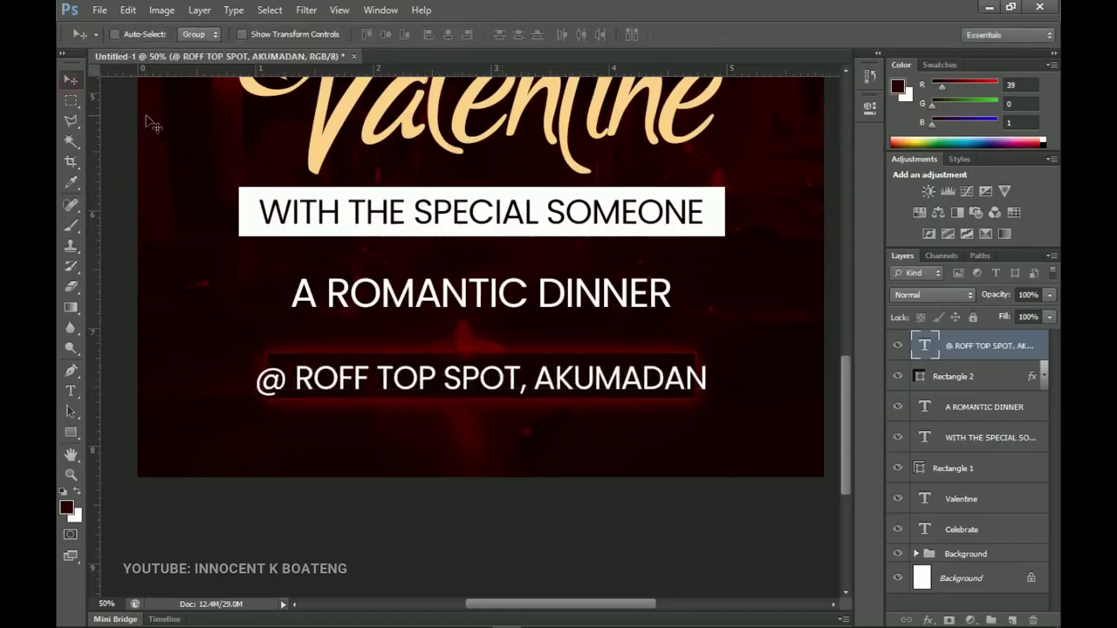
{"action": "key", "text": "ctrl+t"}
{"action": "left_click_drag", "start_coordinate": [706, 408], "coordinate": [662, 404]}
{"action": "key", "text": "Return"}
{"action": "key", "text": "ctrl+a"}
{"action": "left_click", "coordinate": [449, 34]}
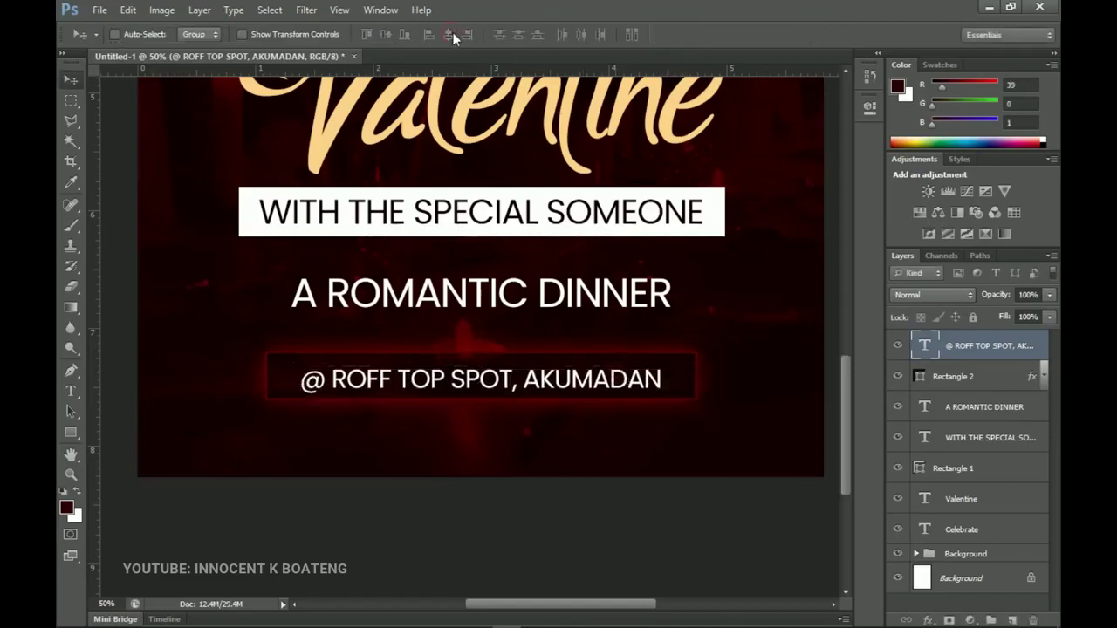
{"action": "left_click", "coordinate": [452, 32]}
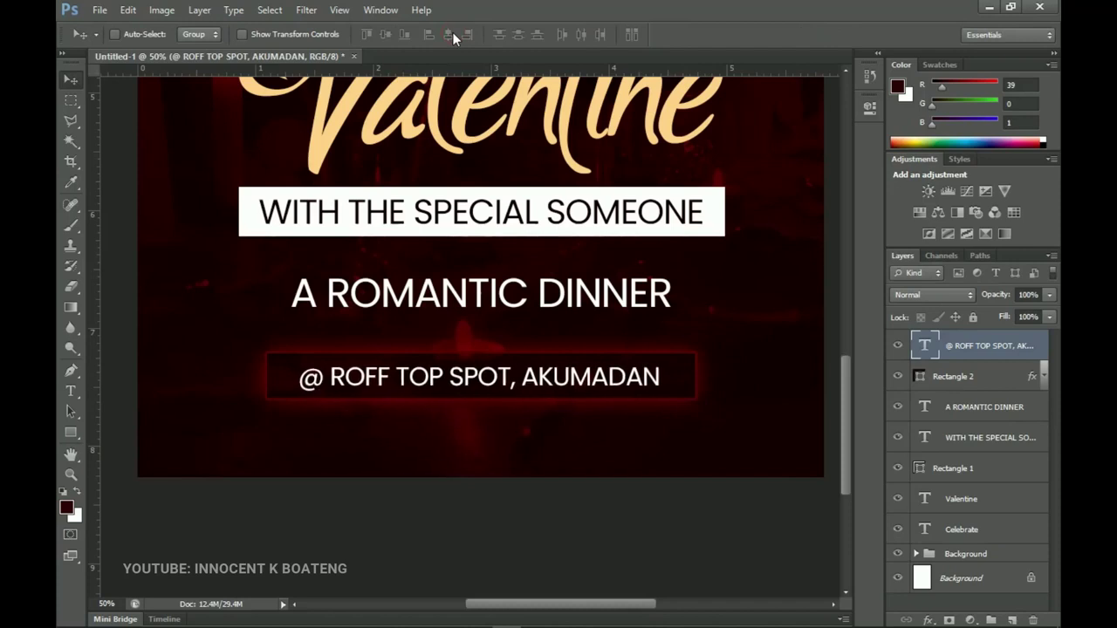
Copy the location line below the box, retype it as 'FOR MORE INFO:' plus a phone number, and widen its letter spacing.
{"action": "key", "text": "ctrl+j"}
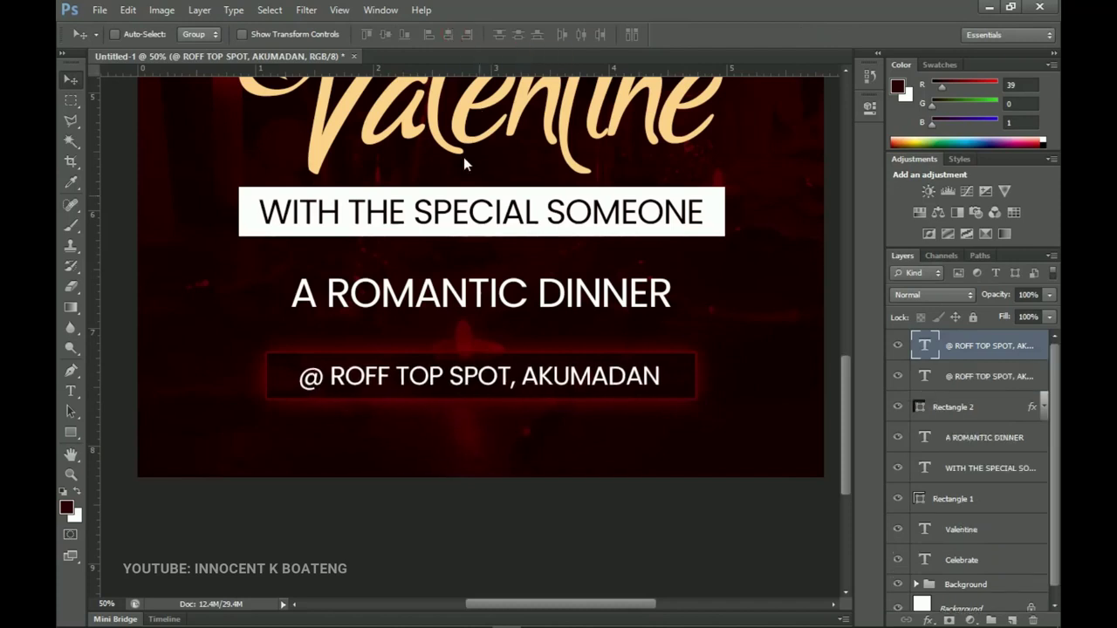
{"action": "left_click_drag", "start_coordinate": [563, 377], "coordinate": [557, 441]}
{"action": "key", "text": "t"}
{"action": "left_click", "coordinate": [536, 454]}
{"action": "key", "text": "ctrl+a"}
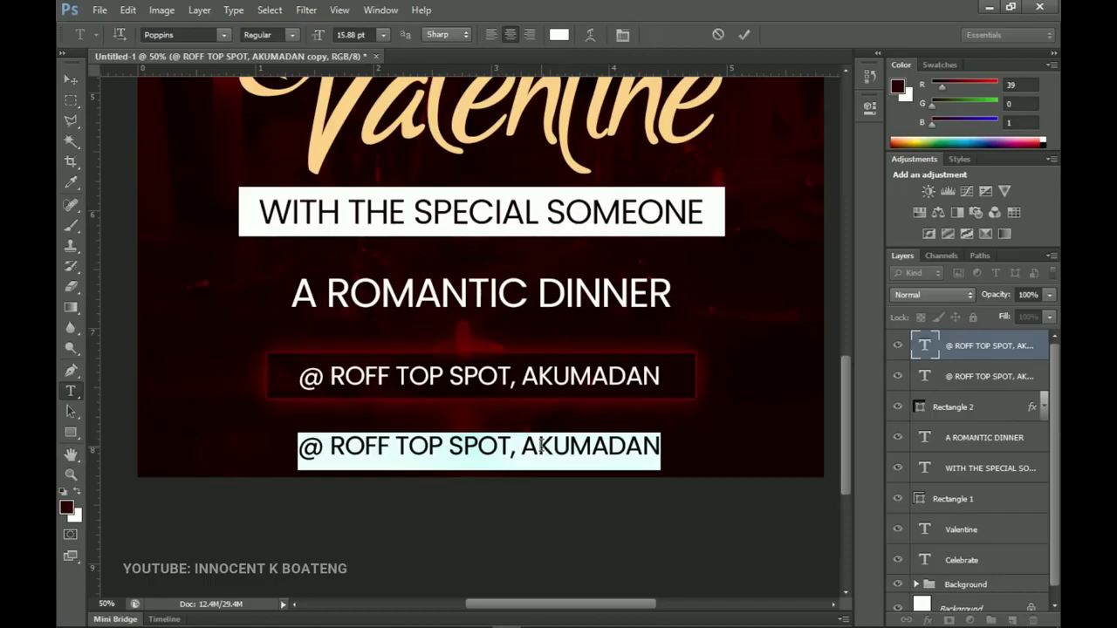
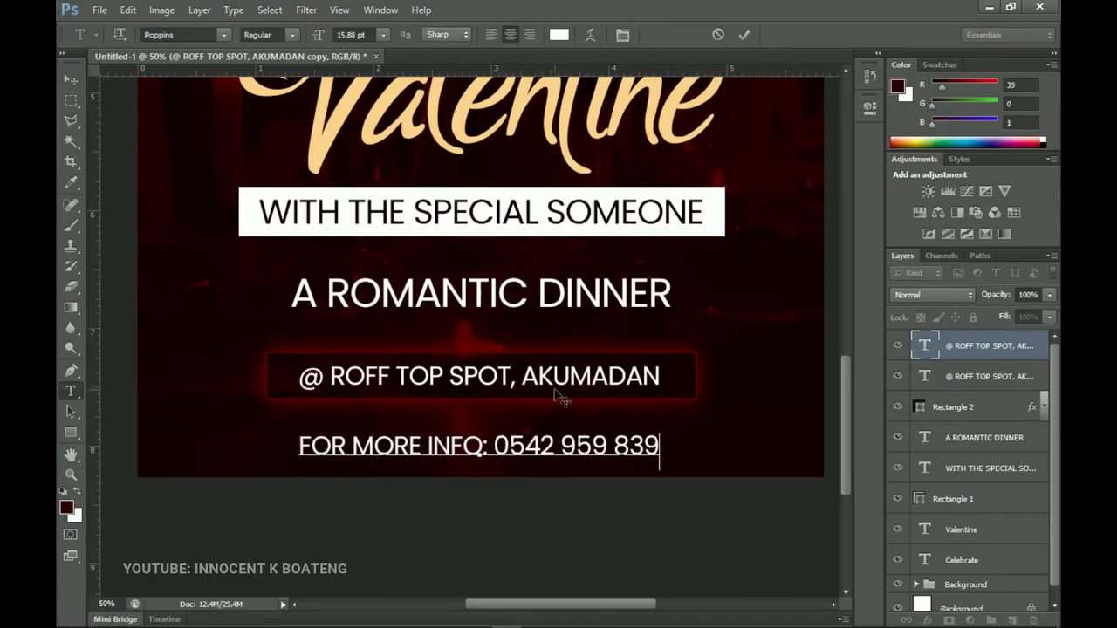
{"action": "key", "text": "ctrl+a"}
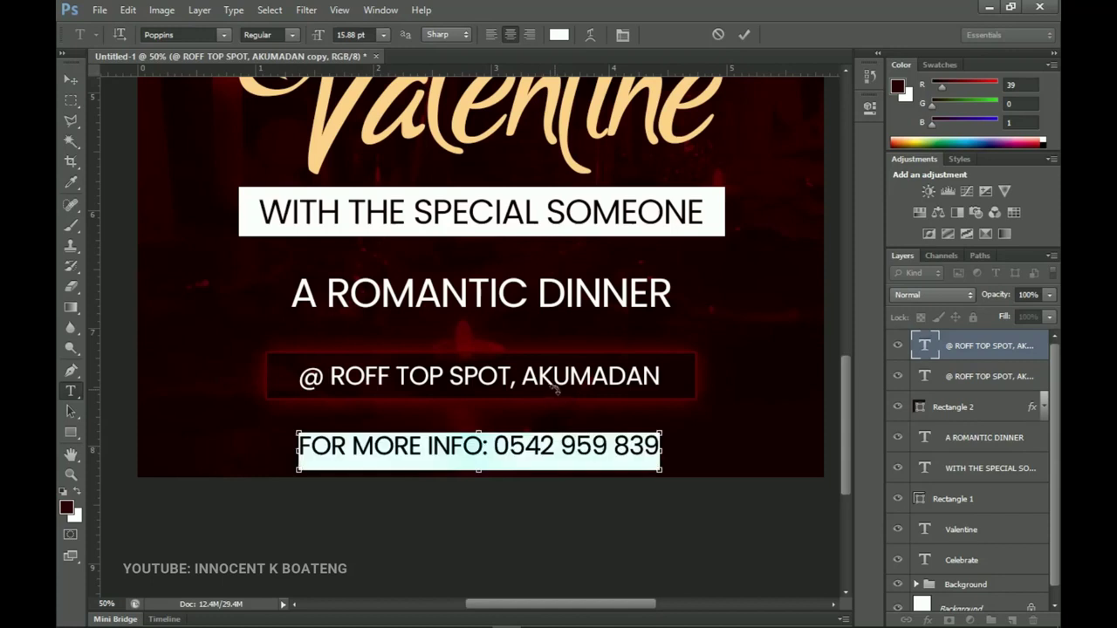
{"action": "left_click", "coordinate": [622, 36]}
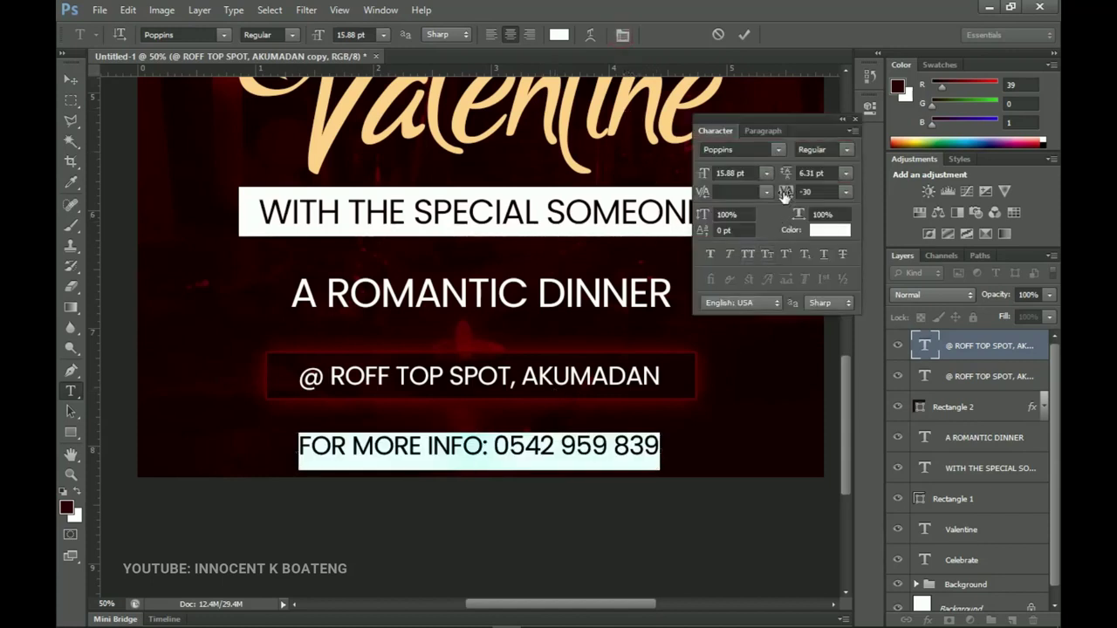
{"action": "left_click_drag", "start_coordinate": [783, 194], "coordinate": [796, 194]}
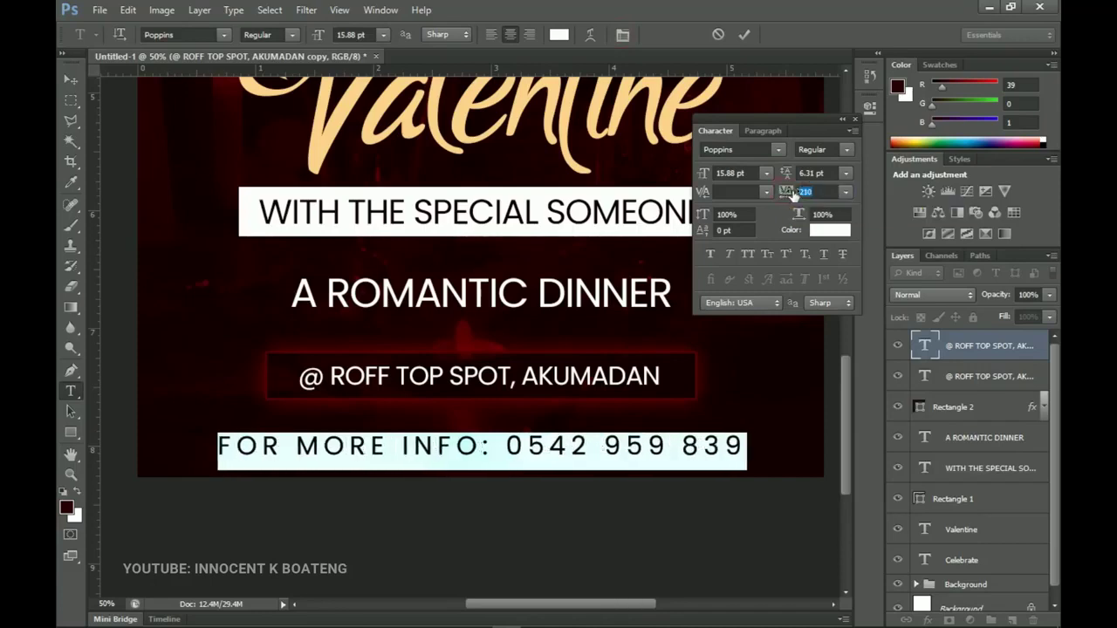
{"action": "left_click", "coordinate": [79, 84]}
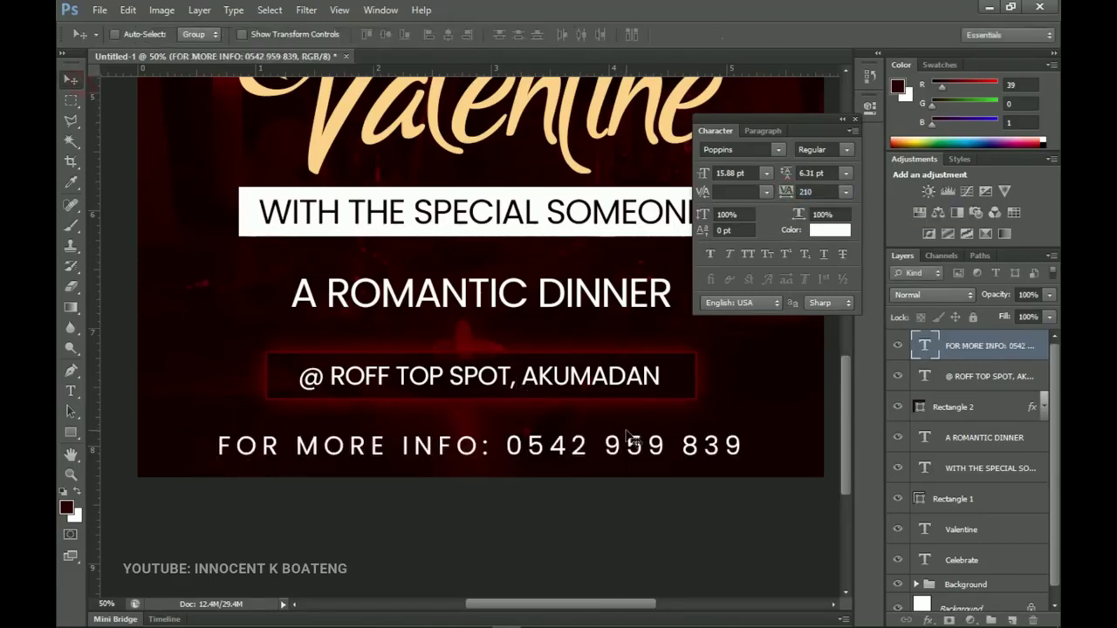
Scale the contact line to about 87%, centre it horizontally, and fit the poster on screen.
{"action": "key", "text": "ctrl+t"}
{"action": "left_click_drag", "start_coordinate": [746, 469], "coordinate": [680, 463]}
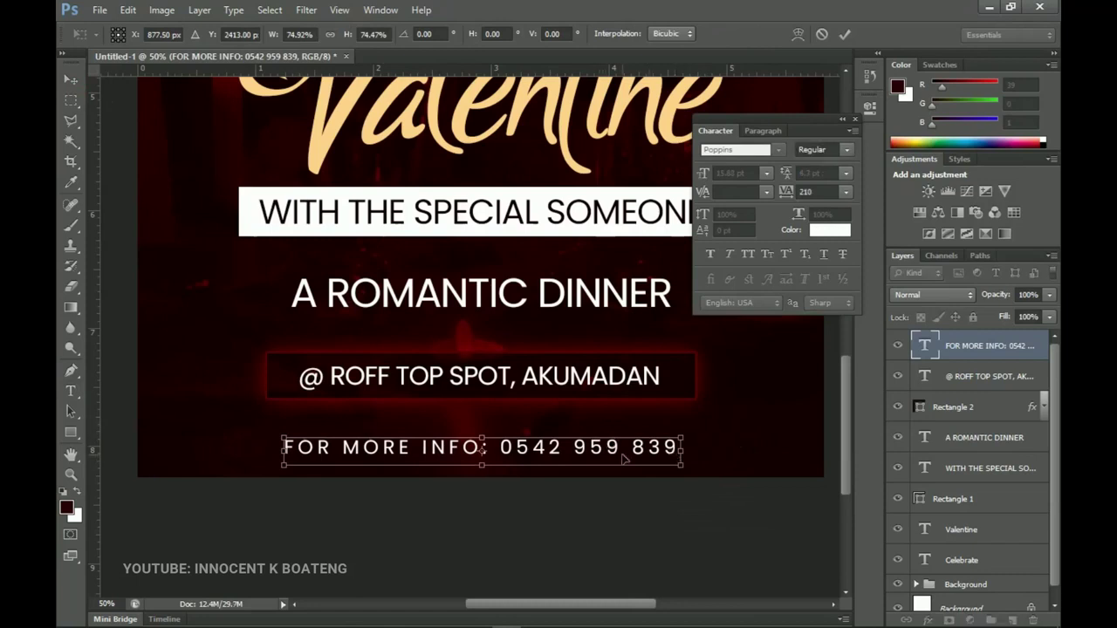
{"action": "key", "text": "Return"}
{"action": "key", "text": "ctrl+a"}
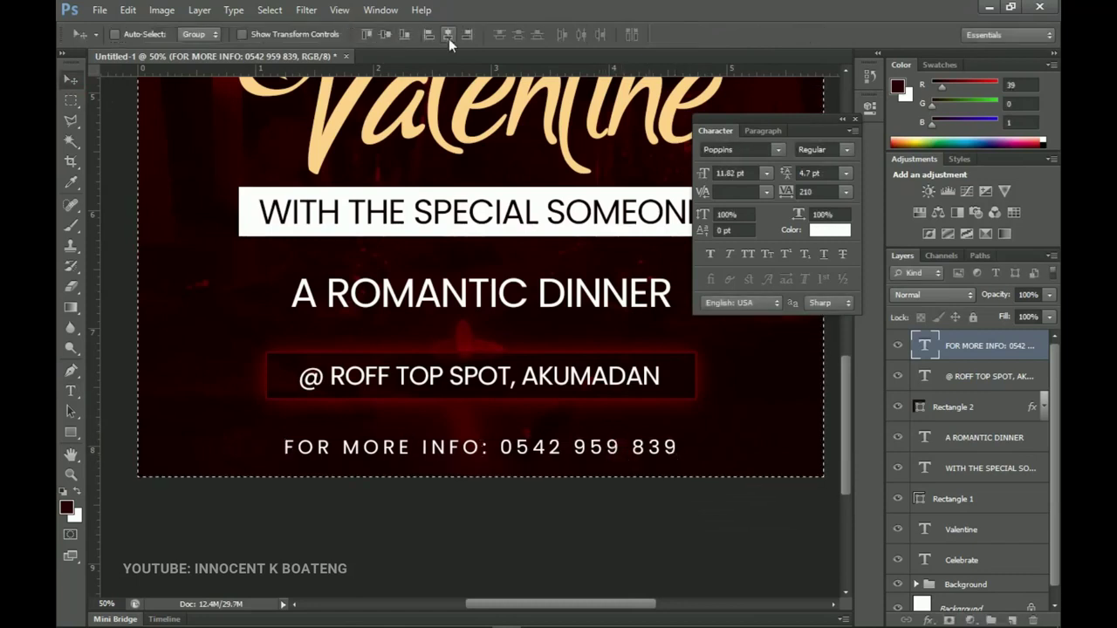
{"action": "left_click", "coordinate": [449, 38]}
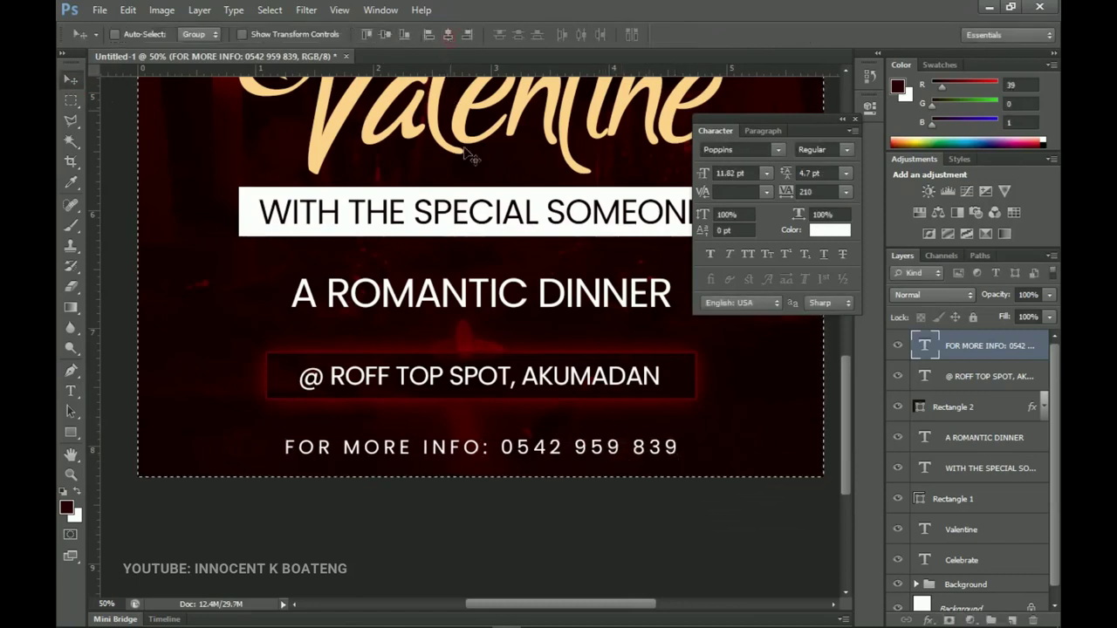
{"action": "left_click", "coordinate": [854, 119]}
{"action": "key", "text": "ctrl+d"}
{"action": "key", "text": "ctrl+0"}
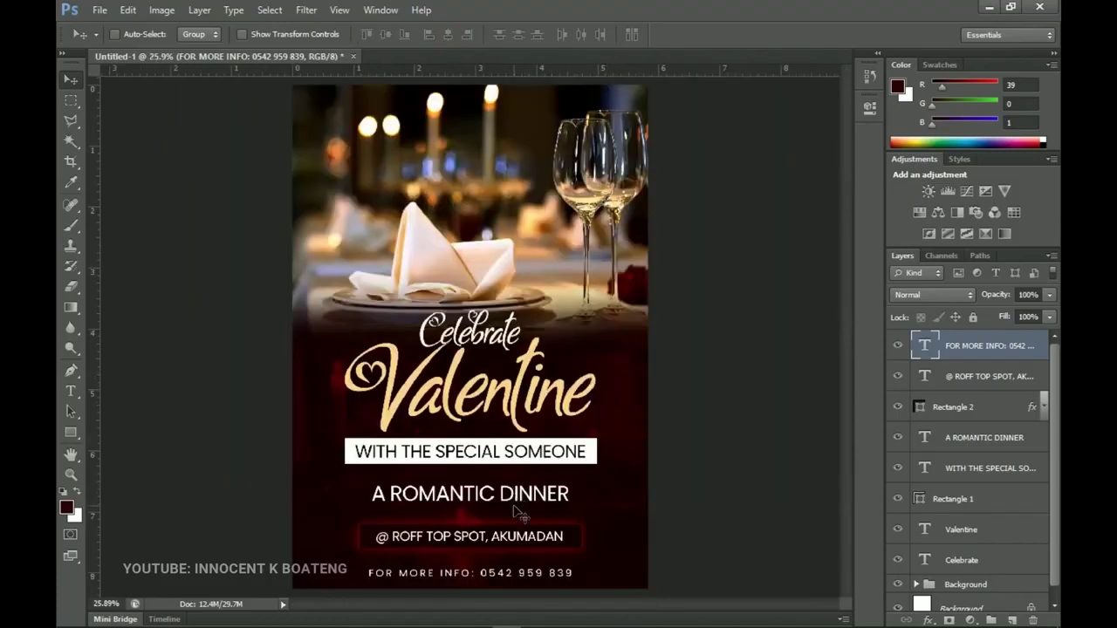
Duplicate A ROMANTIC DINNER to the top of the stack, move it up, and retype it as 14TH FEB.
{"action": "right_click", "coordinate": [506, 495]}
{"action": "left_click", "coordinate": [542, 504]}
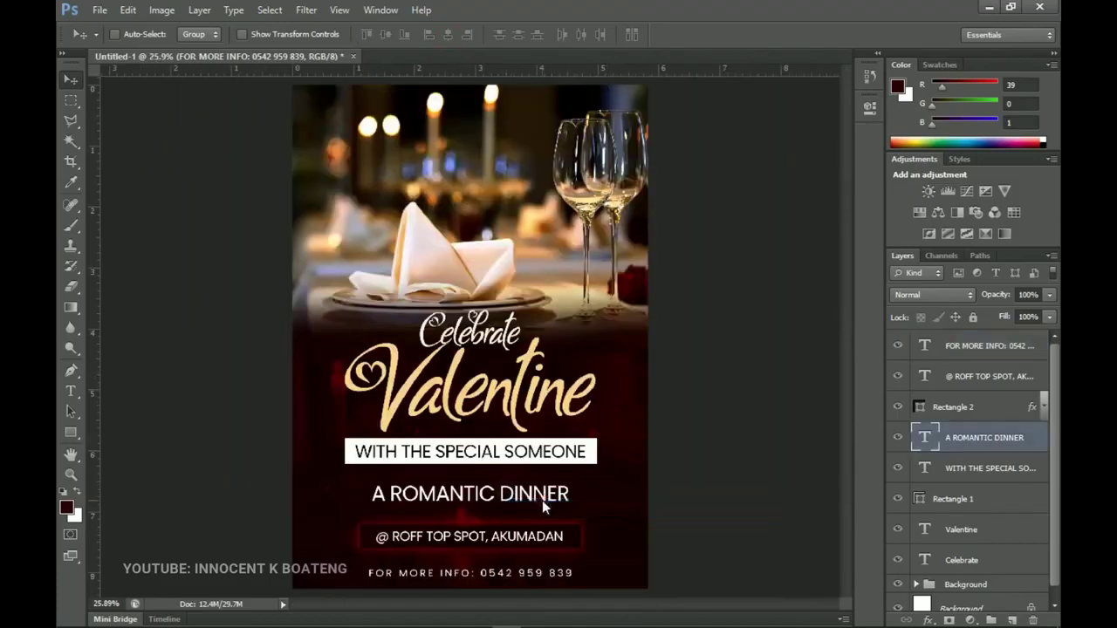
{"action": "key", "text": "ctrl+j"}
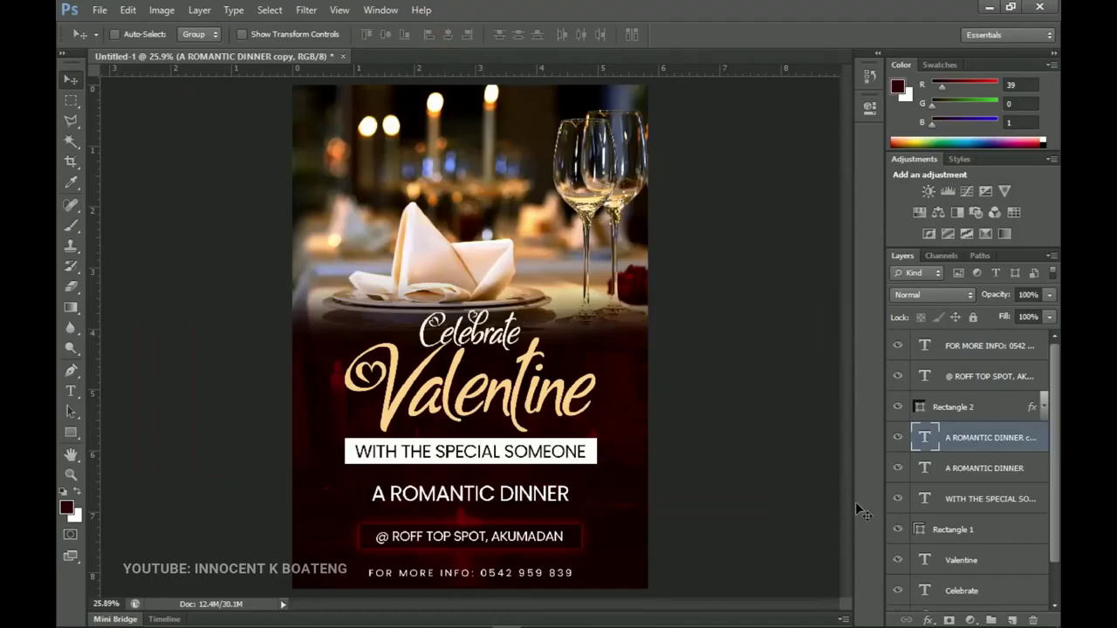
{"action": "key", "text": "ctrl+shift+bracketright"}
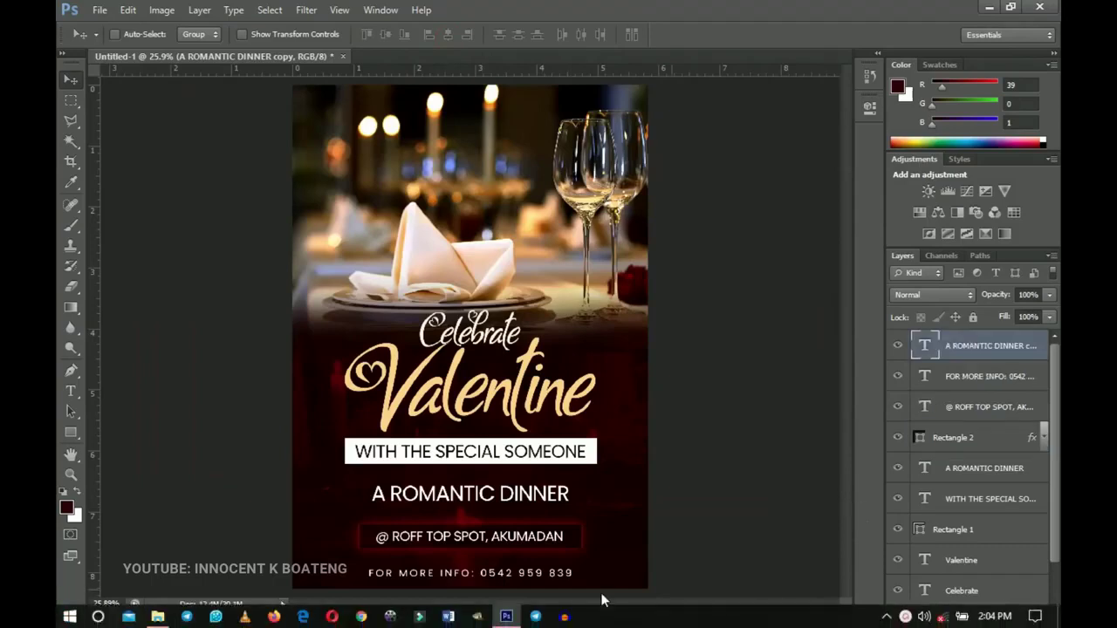
{"action": "left_click_drag", "start_coordinate": [513, 443], "coordinate": [443, 68]}
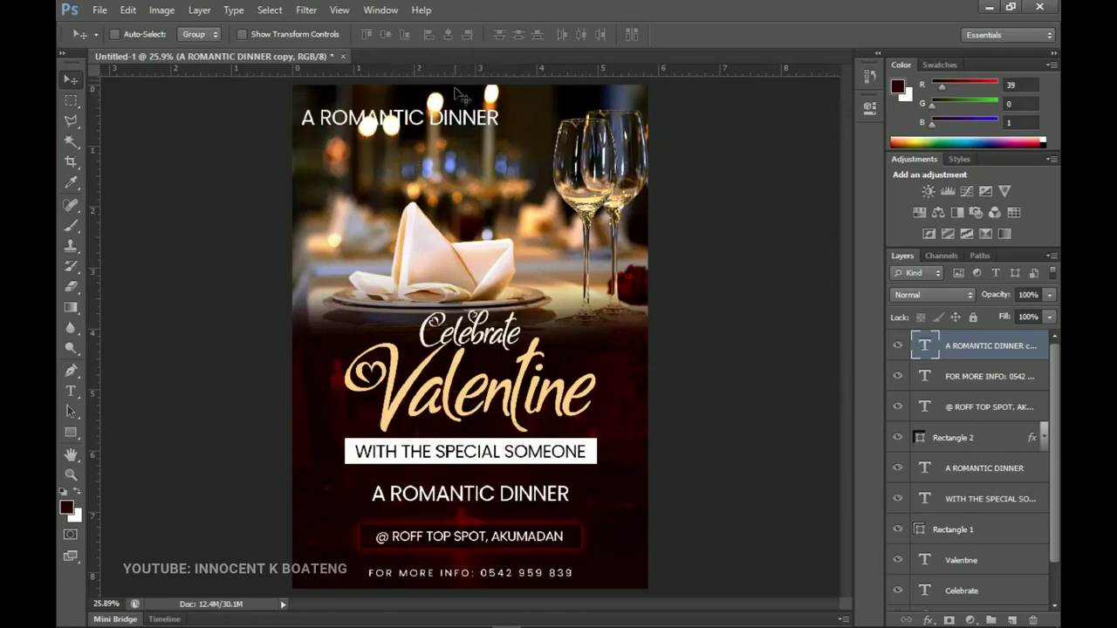
{"action": "key", "text": "t"}
{"action": "left_click", "coordinate": [434, 121]}
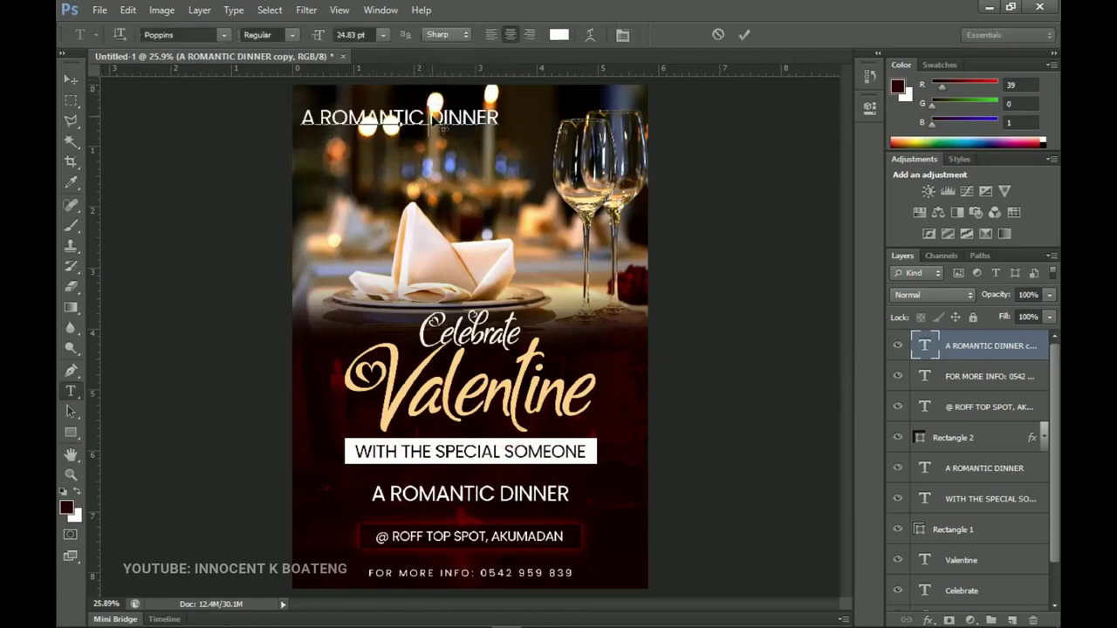
{"action": "key", "text": "ctrl+a"}
{"action": "type", "text": "14"}
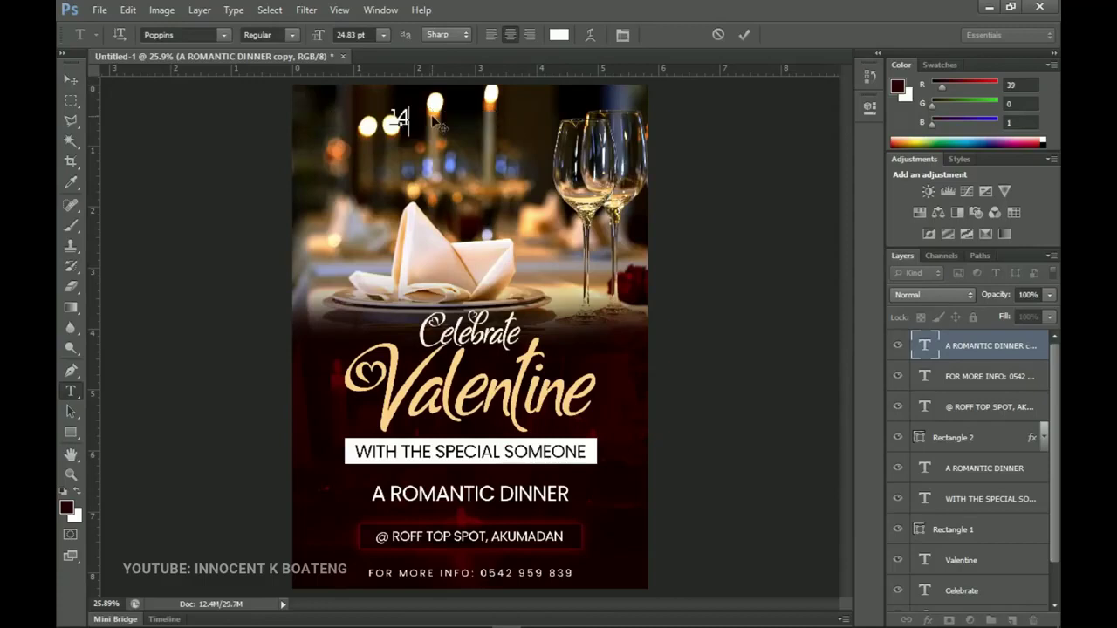
{"action": "type", "text": "TH "}
{"action": "type", "text": "FEB"}
Left-align the date, set line spacing to 22.87 pt and size to 32.83 pt.
{"action": "key", "text": "ctrl+a"}
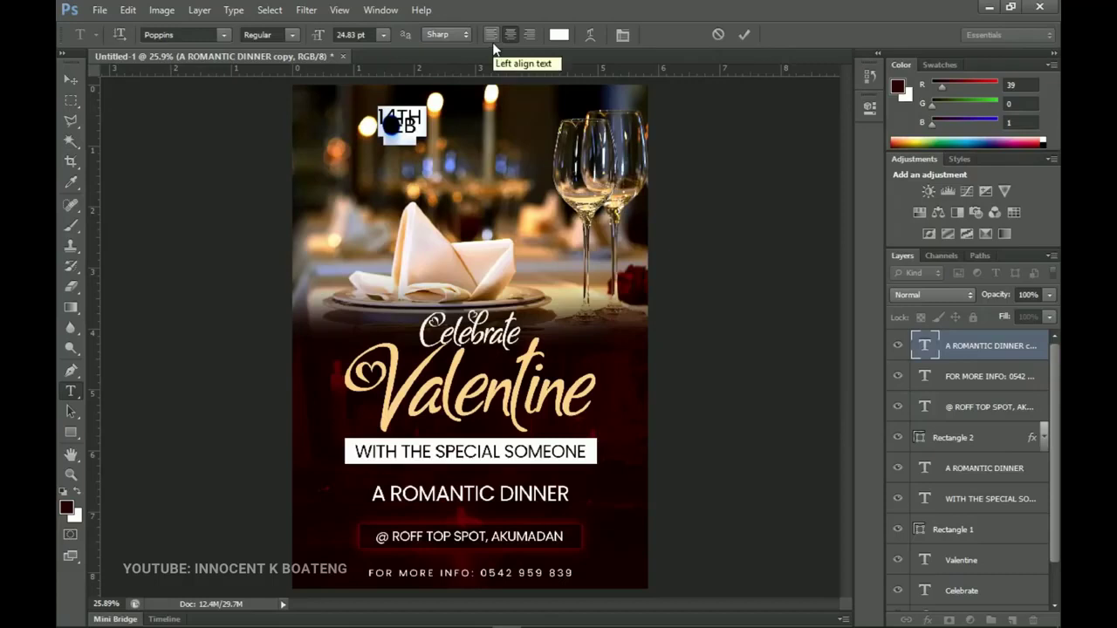
{"action": "left_click", "coordinate": [492, 41]}
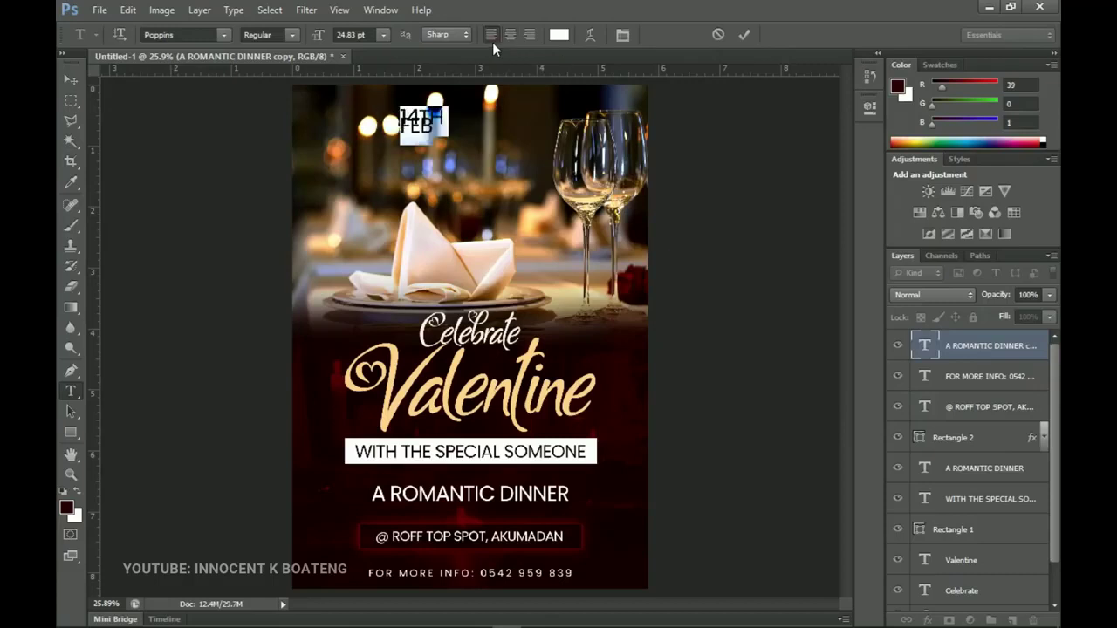
{"action": "left_click", "coordinate": [622, 35]}
{"action": "left_click", "coordinate": [816, 191]}
{"action": "left_click", "coordinate": [787, 174]}
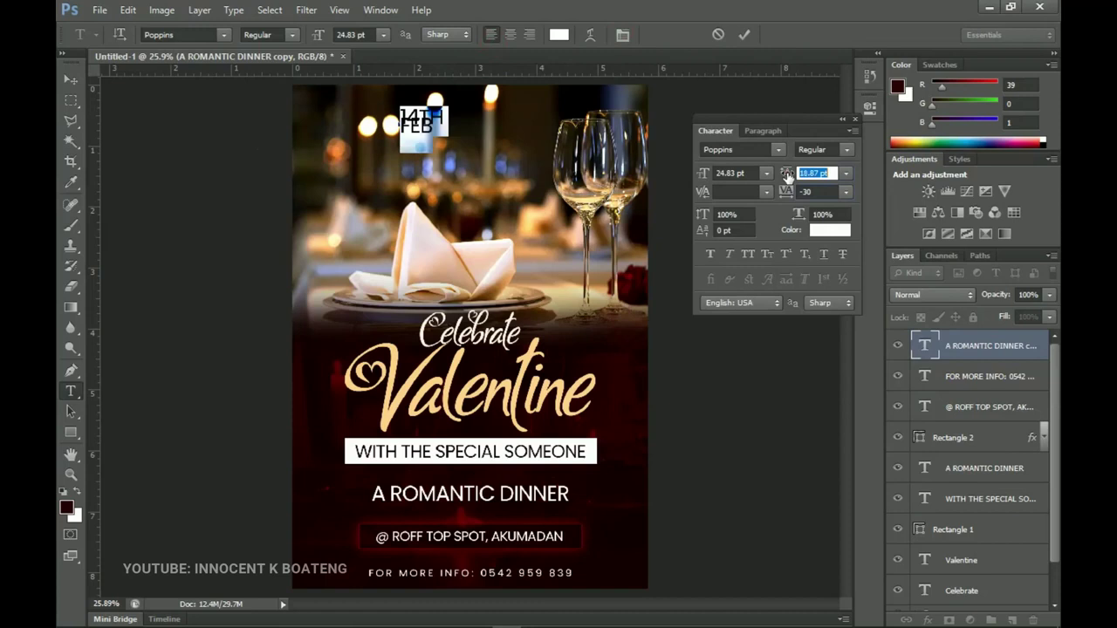
{"action": "key", "text": "Up"}
{"action": "key", "text": "Up"}
{"action": "key", "text": "Up"}
{"action": "key", "text": "Up"}
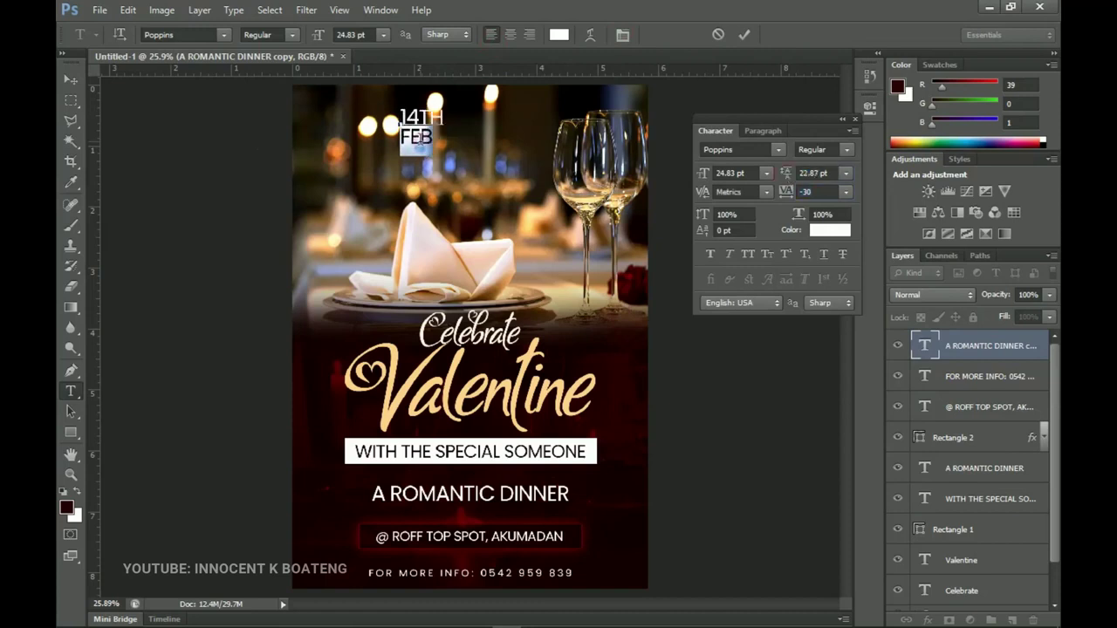
{"action": "left_click_drag", "start_coordinate": [318, 41], "coordinate": [325, 41]}
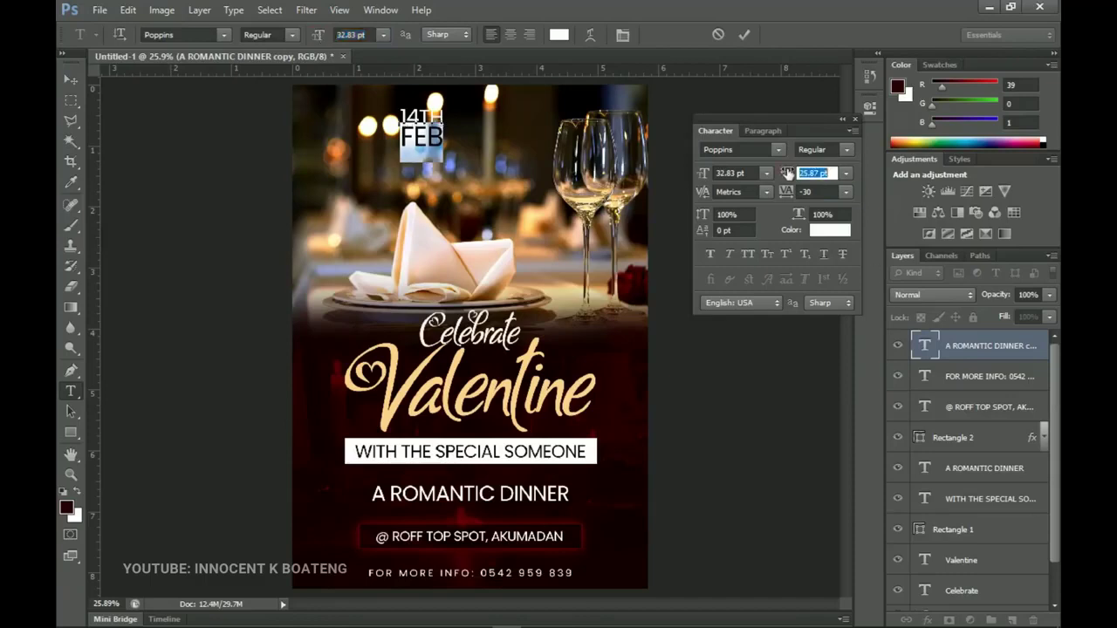
Set the date to Poppins SemiBold and place it in the top-left corner.
{"action": "left_click_drag", "start_coordinate": [445, 159], "coordinate": [417, 101]}
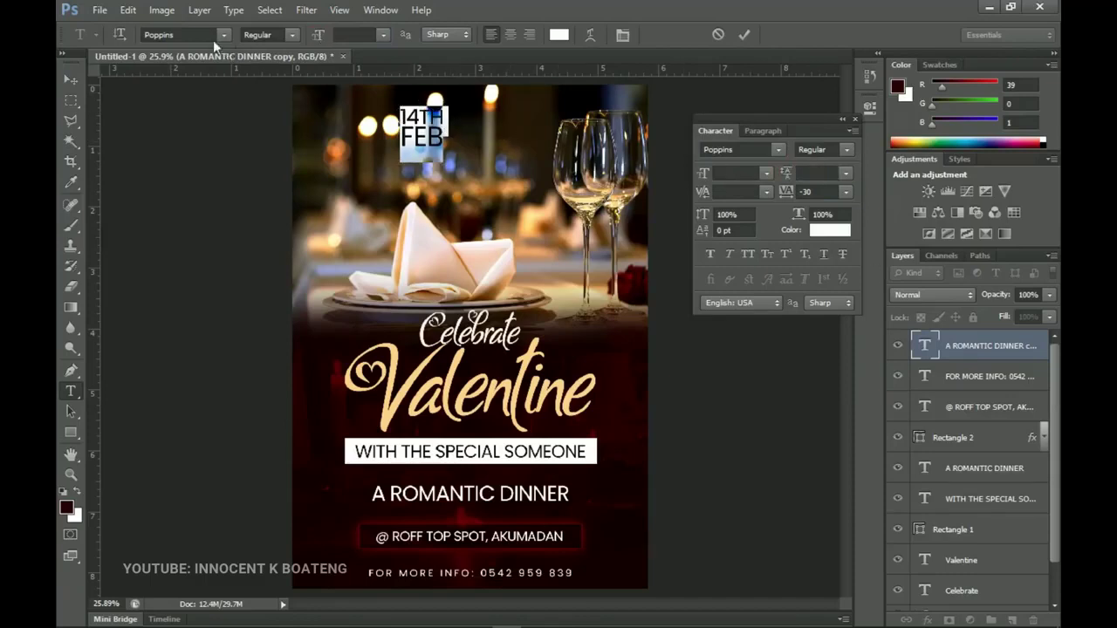
{"action": "left_click", "coordinate": [291, 35]}
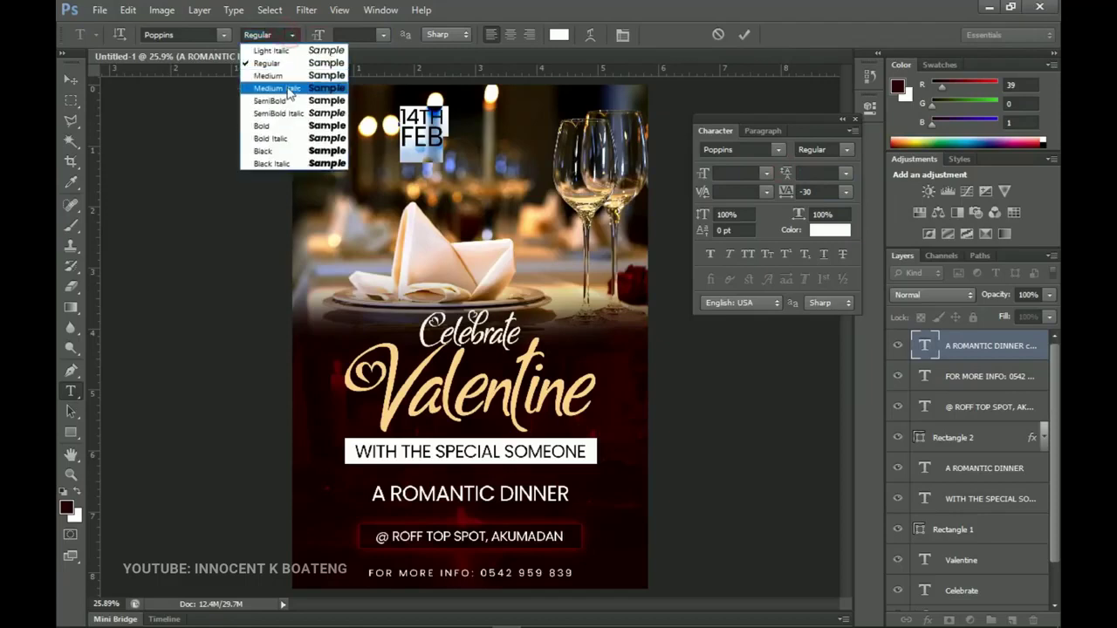
{"action": "left_click", "coordinate": [286, 76]}
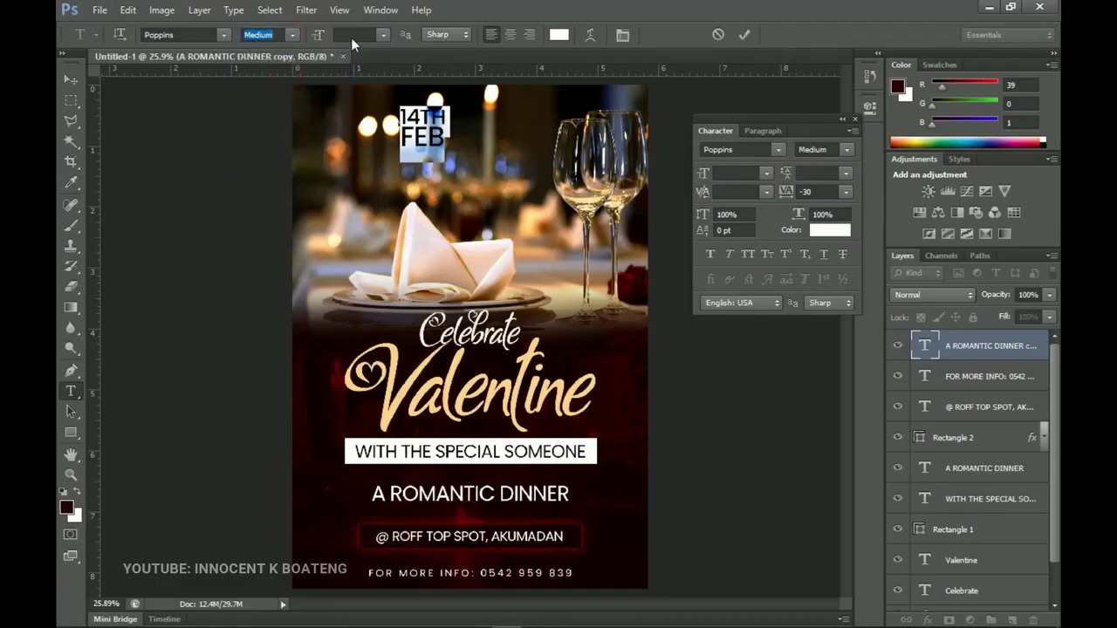
{"action": "left_click", "coordinate": [293, 35]}
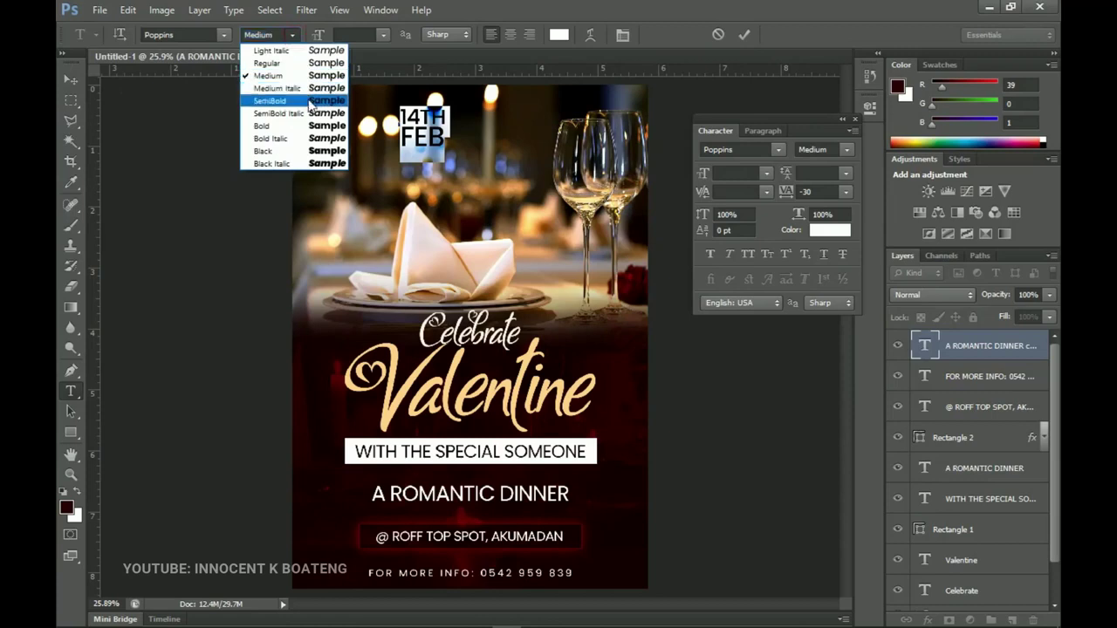
{"action": "left_click", "coordinate": [270, 99]}
{"action": "left_click", "coordinate": [70, 79]}
{"action": "left_click_drag", "start_coordinate": [464, 117], "coordinate": [369, 102]}
{"action": "key", "text": "Left"}
{"action": "key", "text": "Left"}
{"action": "key", "text": "Left"}
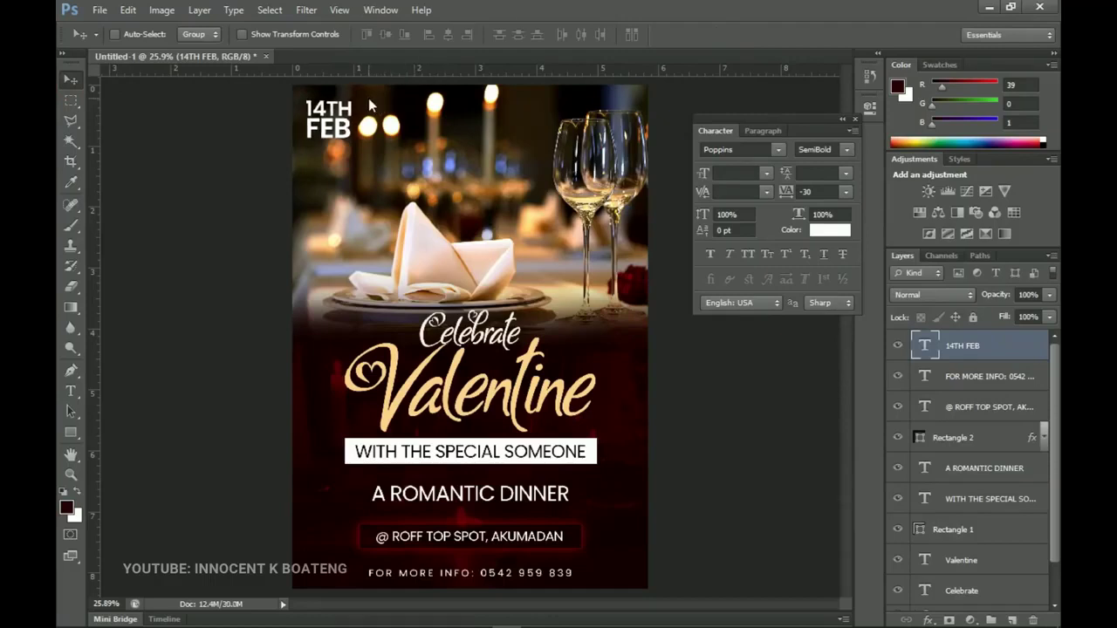
Apply Levels with black input 10 to photo layer 276233, then close the Character panel.
{"action": "key", "text": "z"}
{"action": "left_click", "coordinate": [423, 193], "text": "alt"}
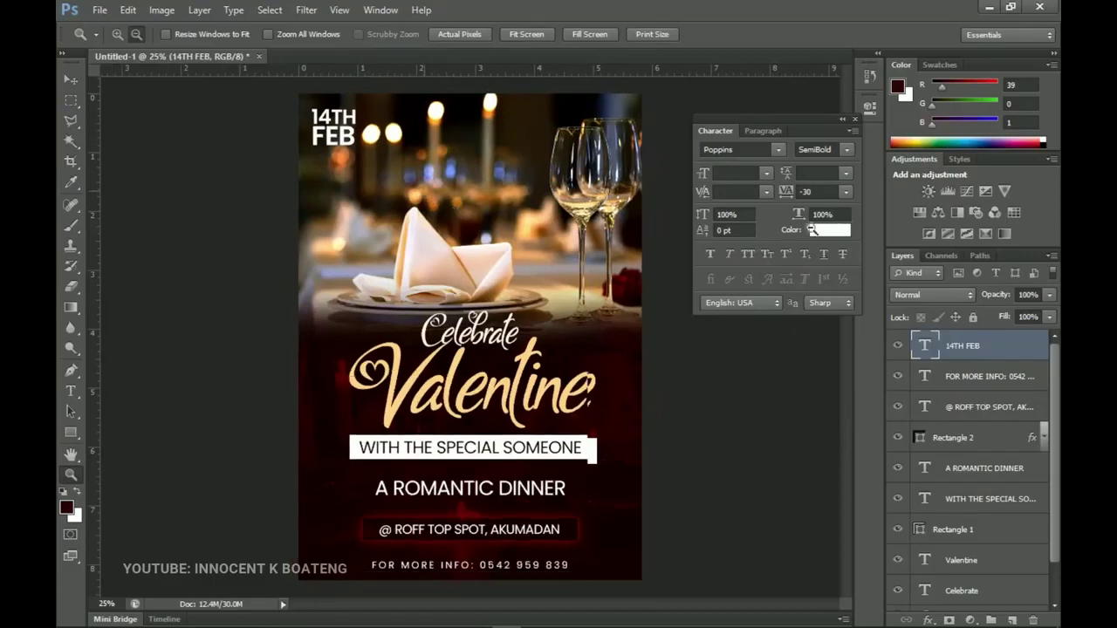
{"action": "key", "text": "v"}
{"action": "right_click", "coordinate": [504, 230]}
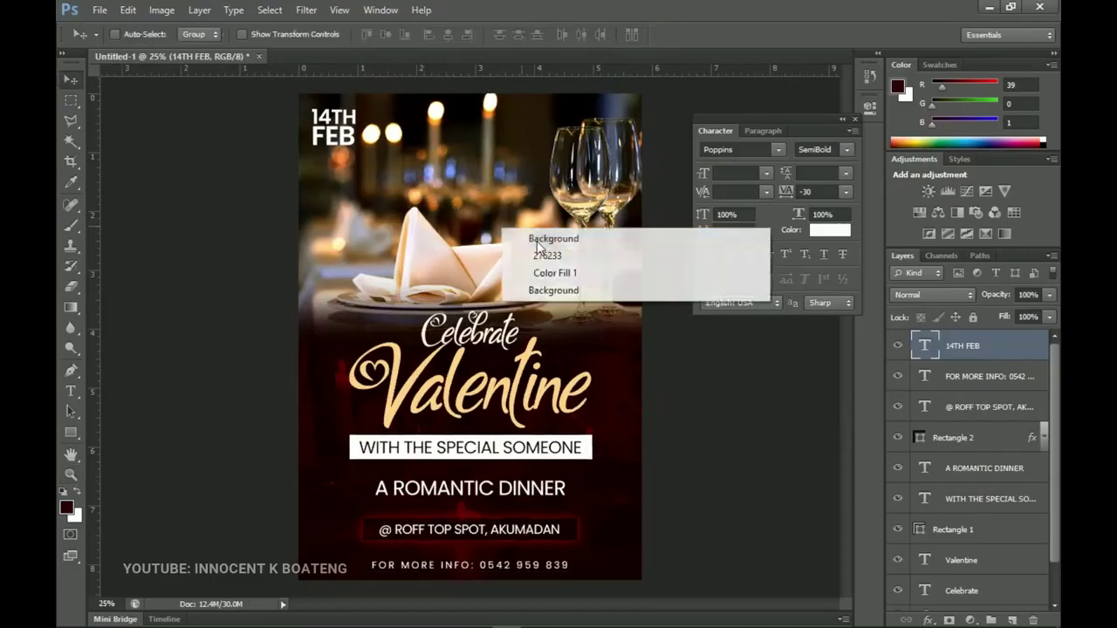
{"action": "left_click", "coordinate": [545, 255]}
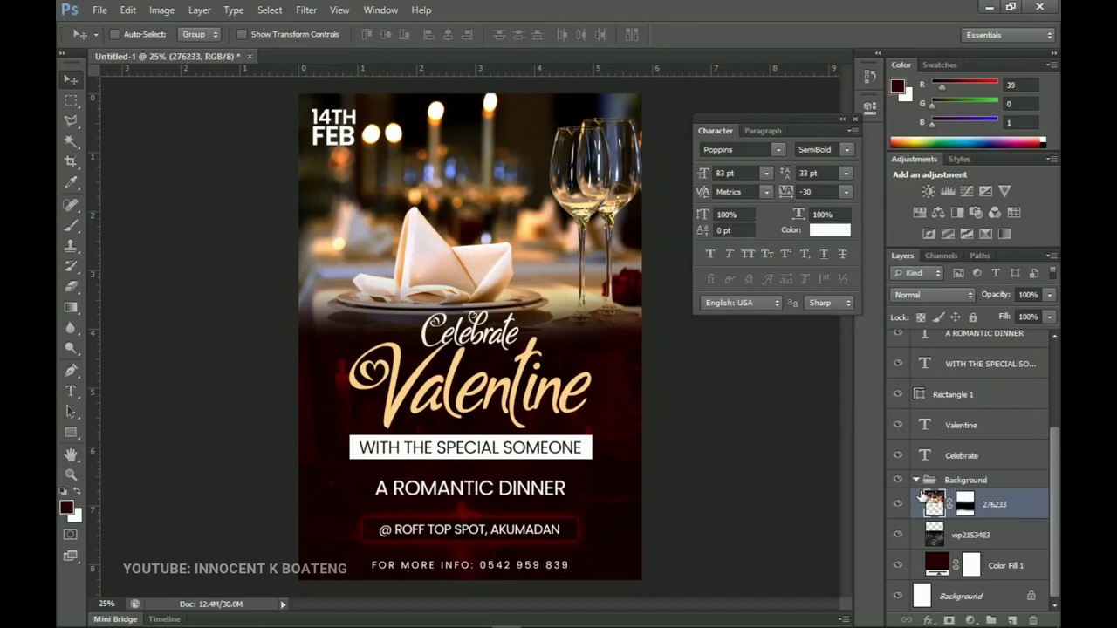
{"action": "key", "text": "ctrl+l"}
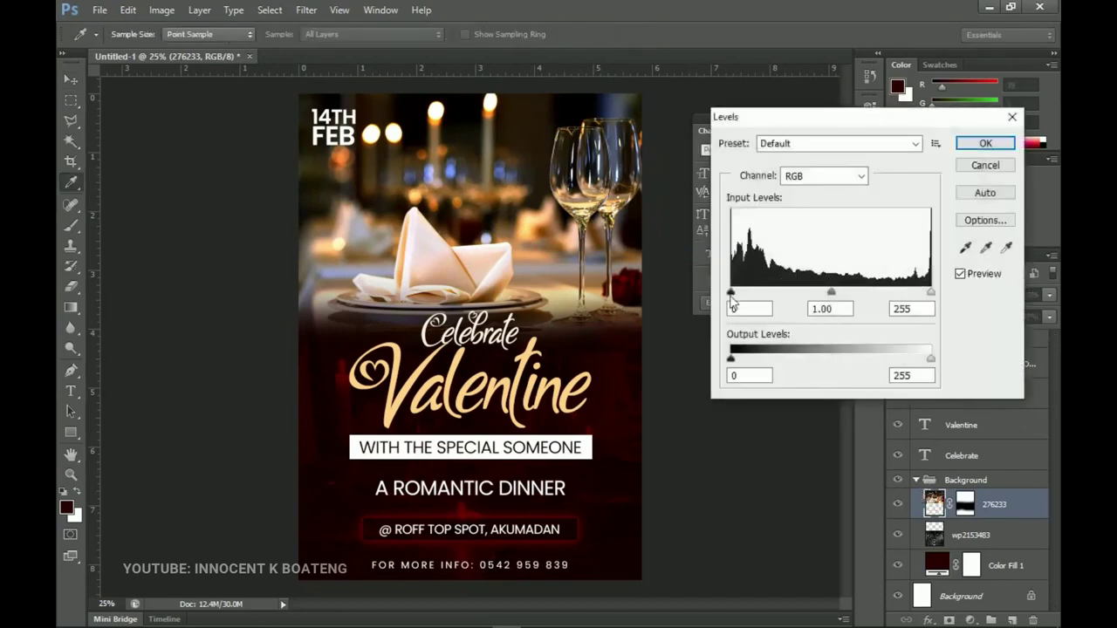
{"action": "left_click_drag", "start_coordinate": [731, 299], "coordinate": [739, 296]}
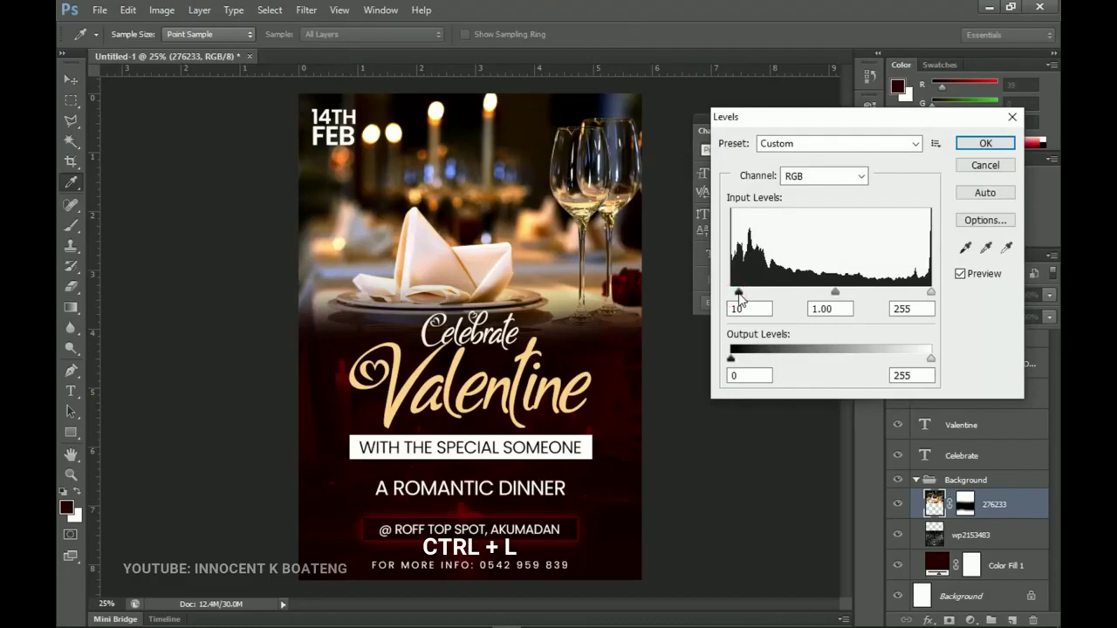
{"action": "left_click", "coordinate": [984, 143]}
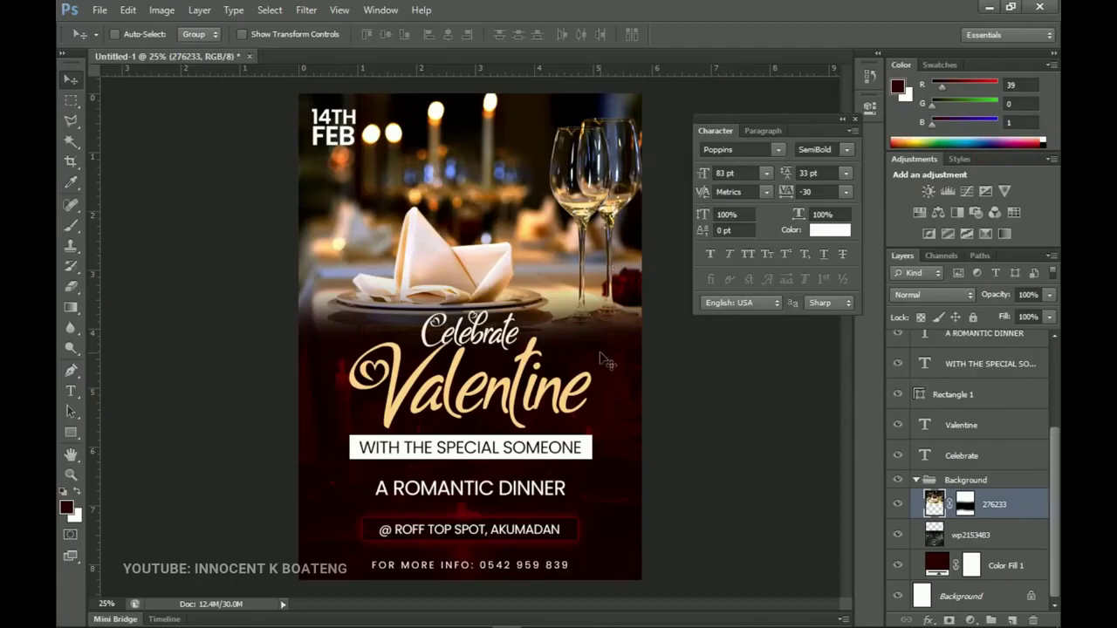
{"action": "left_click", "coordinate": [853, 120]}
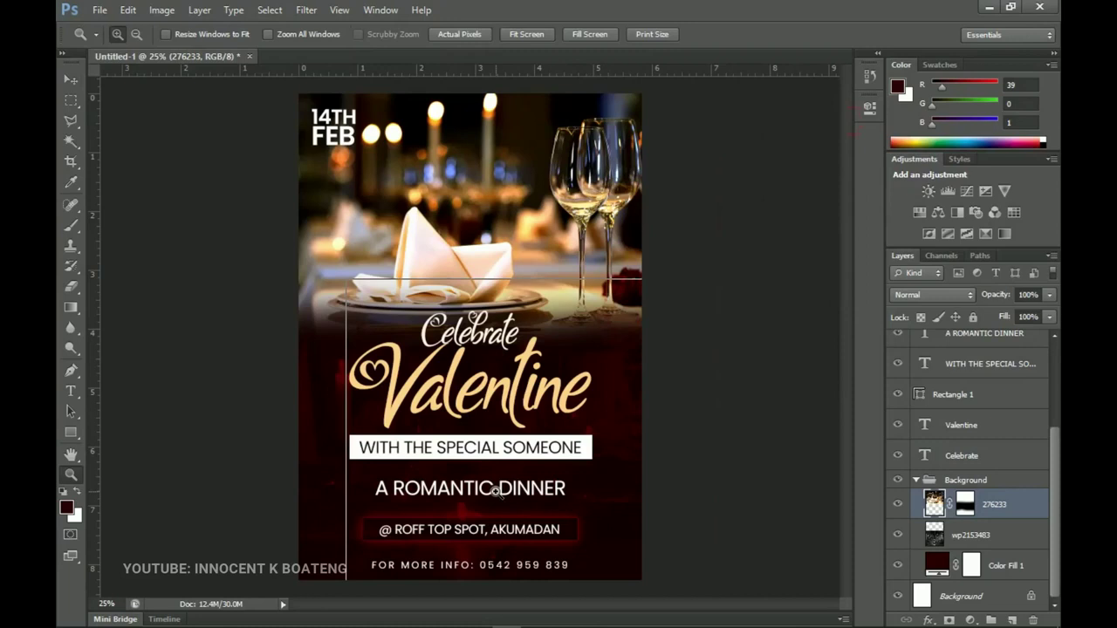
{"action": "scroll", "coordinate": [504, 502], "scroll_direction": "up", "scroll_amount": 2}
{"action": "left_click_drag", "start_coordinate": [474, 362], "coordinate": [500, 402]}
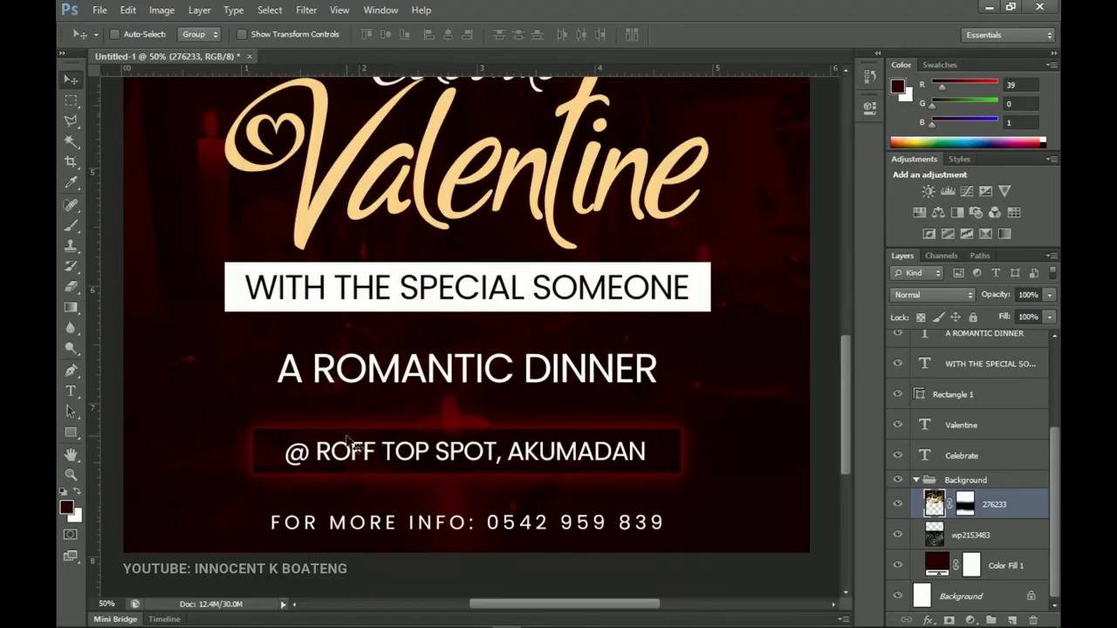
{"action": "key", "text": "ctrl+0"}
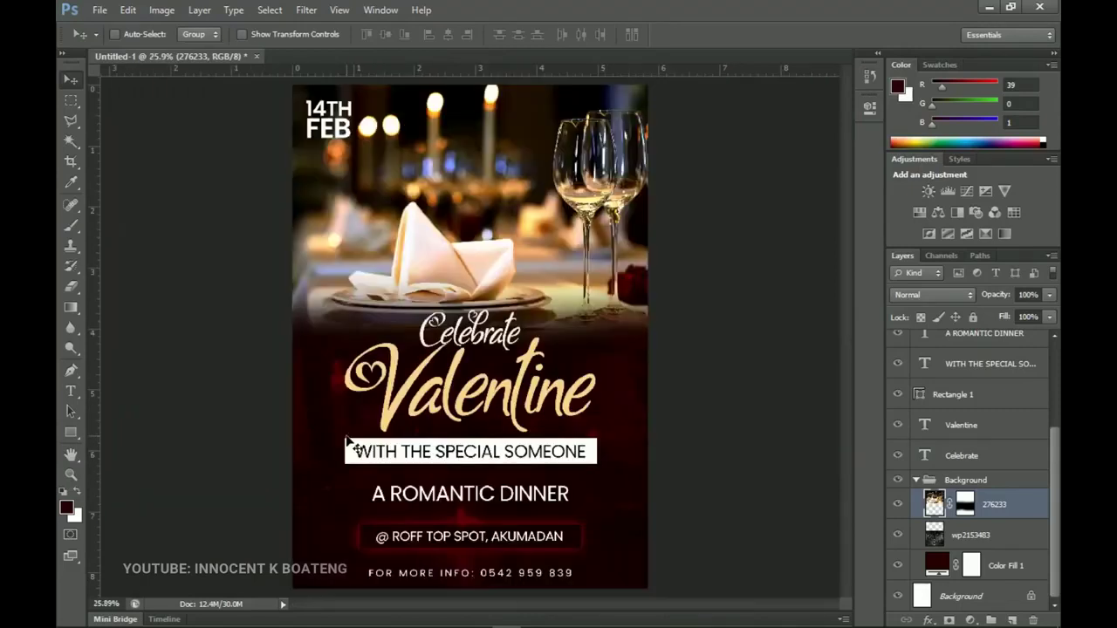